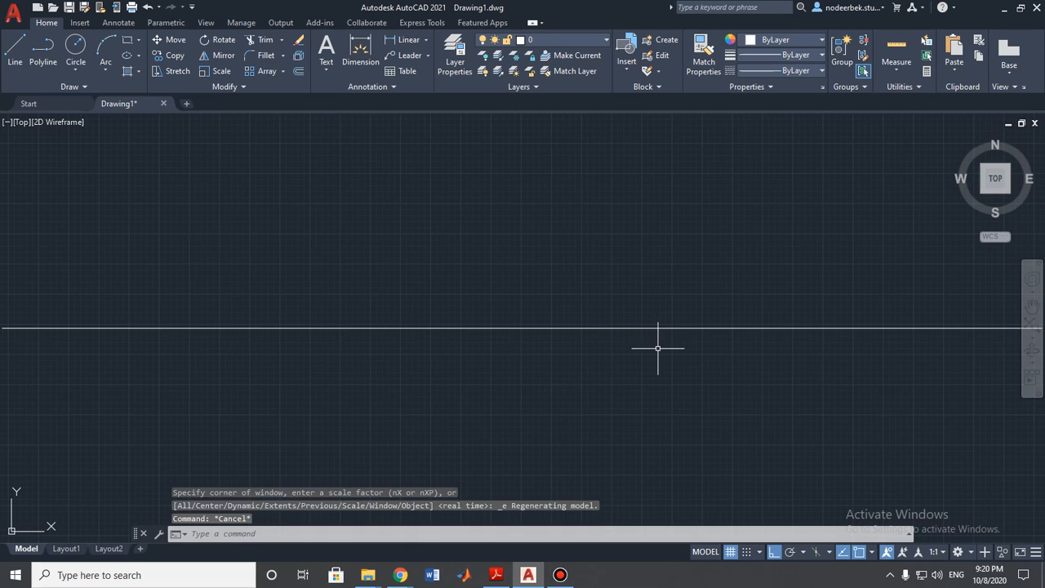
Step: Delete the existing horizontal line from the drawing
scroll(660, 346, down, 3)
click(652, 293)
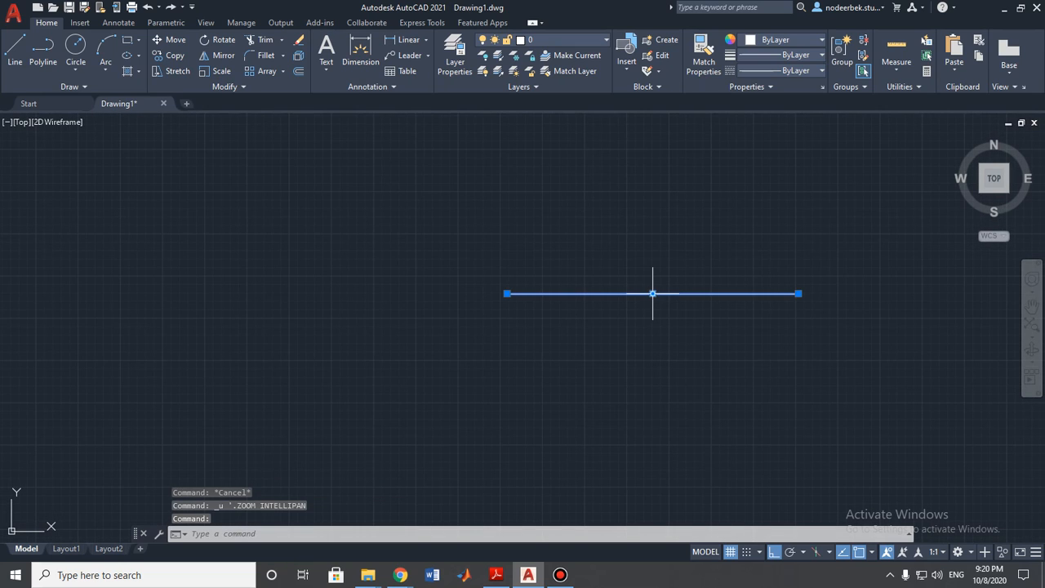
key(Delete)
Step: Draw a horizontal line 60 units long in the empty drawing area
click(14, 51)
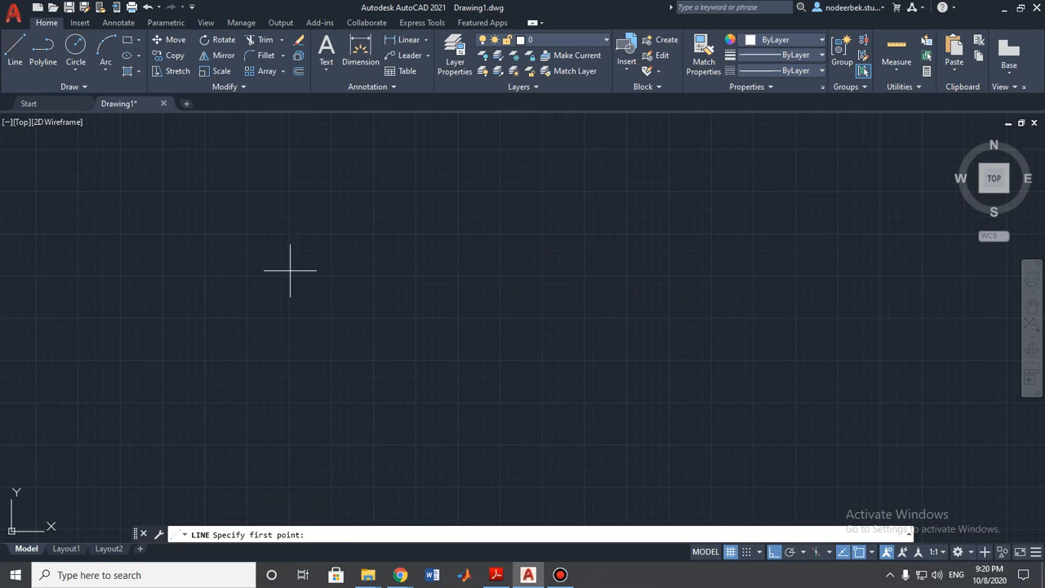
click(390, 287)
text(60)
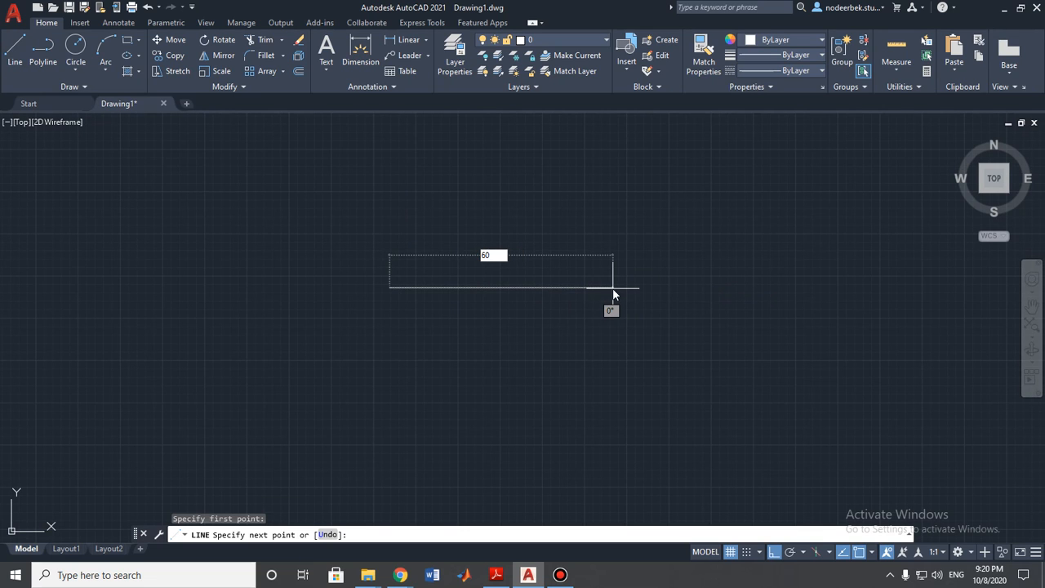
key(Return)
key(Escape)
mouse_move(518, 299)
middle_down()
mouse_move(910, 354)
mouse_move(696, 319)
mouse_move(621, 362)
mouse_move(566, 411)
mouse_move(583, 380)
middle_up()
scroll(618, 331, up, 4)
scroll(620, 362, up, 4)
scroll(585, 396, up, 2)
scroll(584, 394, down, 2)
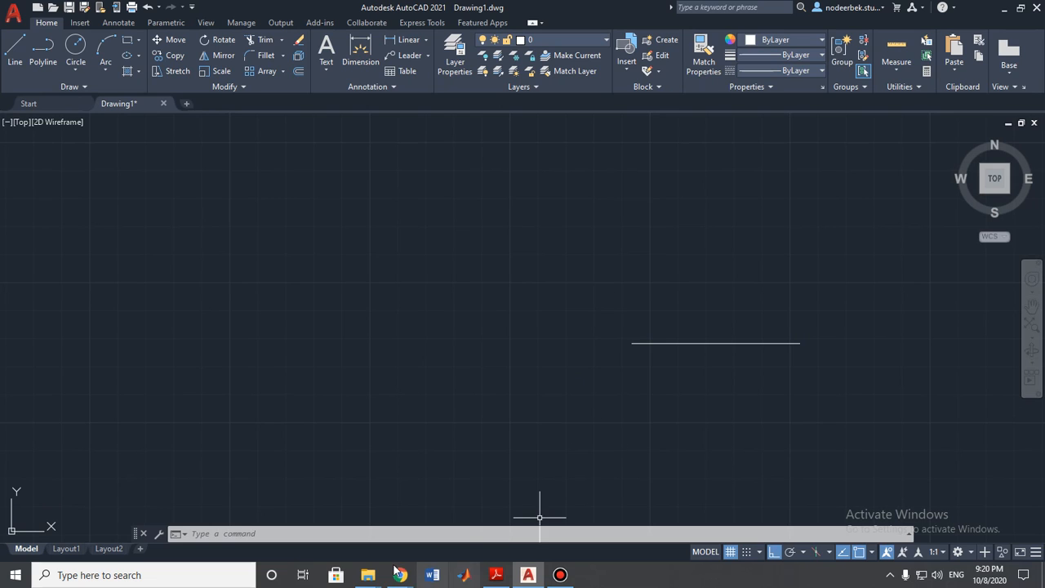
Step: Attach page 1 of Drawings_7 from the Documents folder as a PDF underlay, scaled about 22 times with 0° rotation
mouse_move(376, 577)
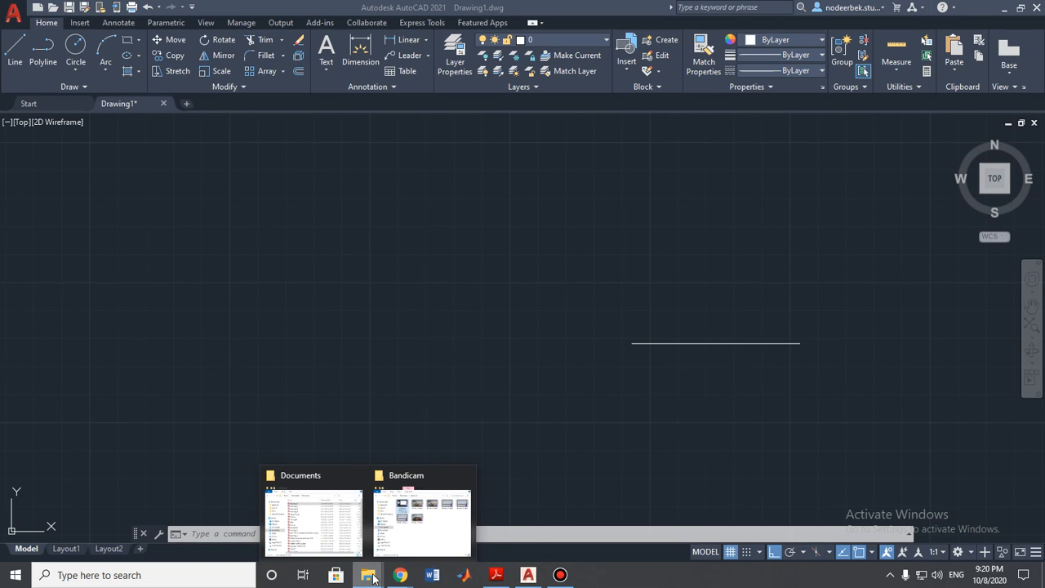
click(314, 523)
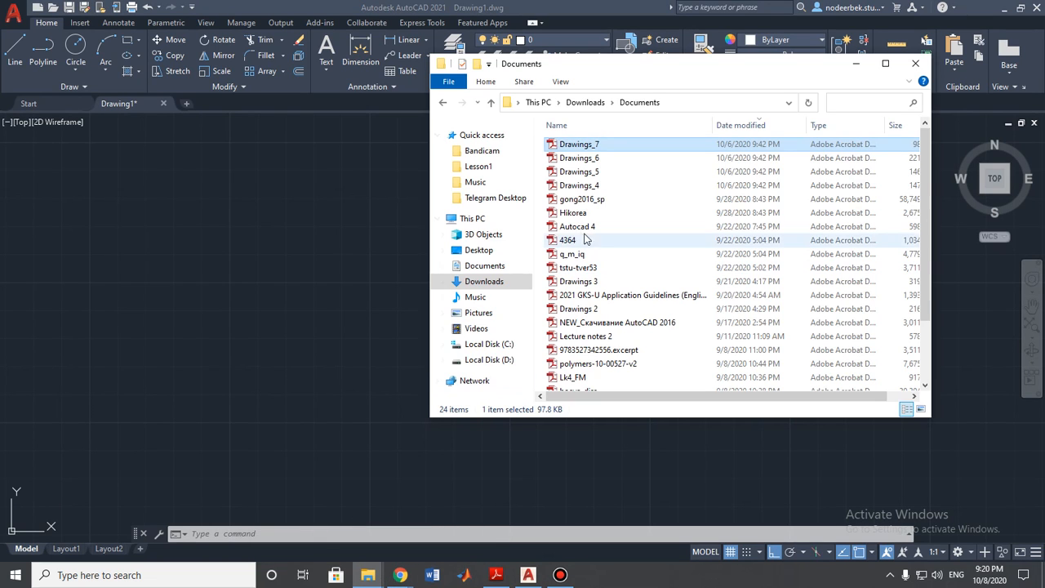
mouse_move(593, 146)
mouse_down()
mouse_move(529, 180)
mouse_move(282, 367)
mouse_up()
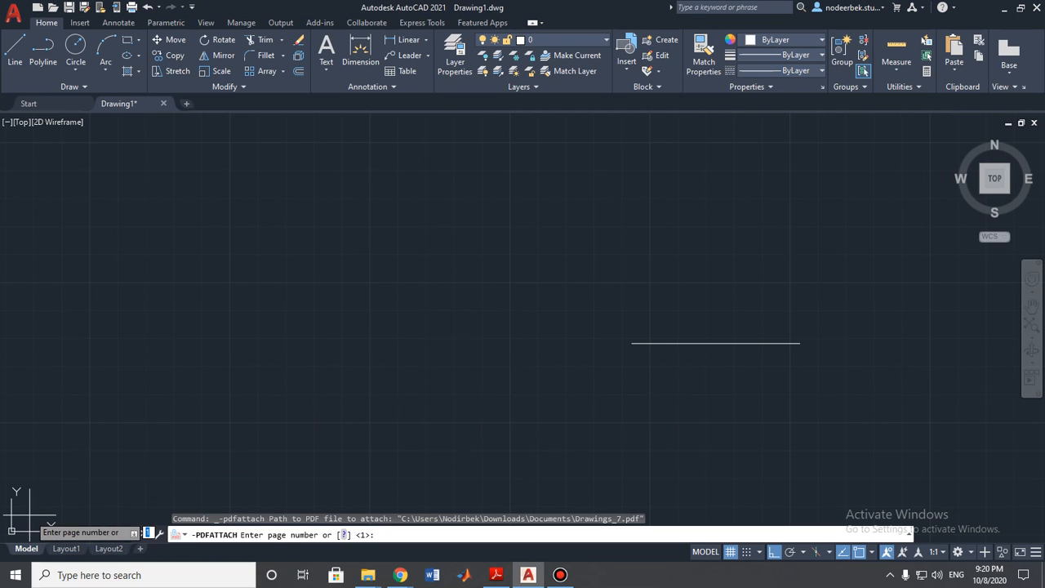
key(Return)
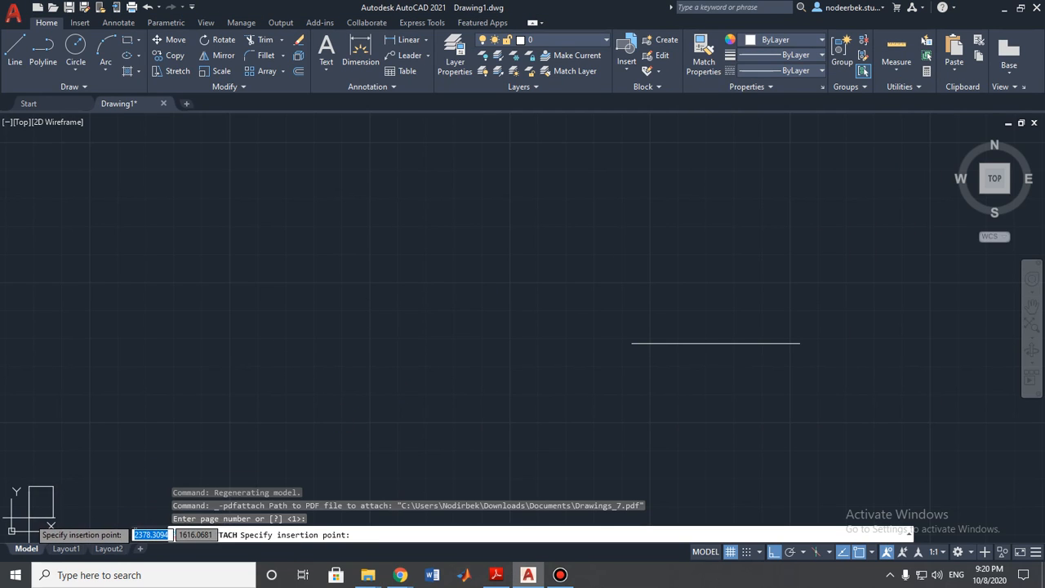
click(33, 514)
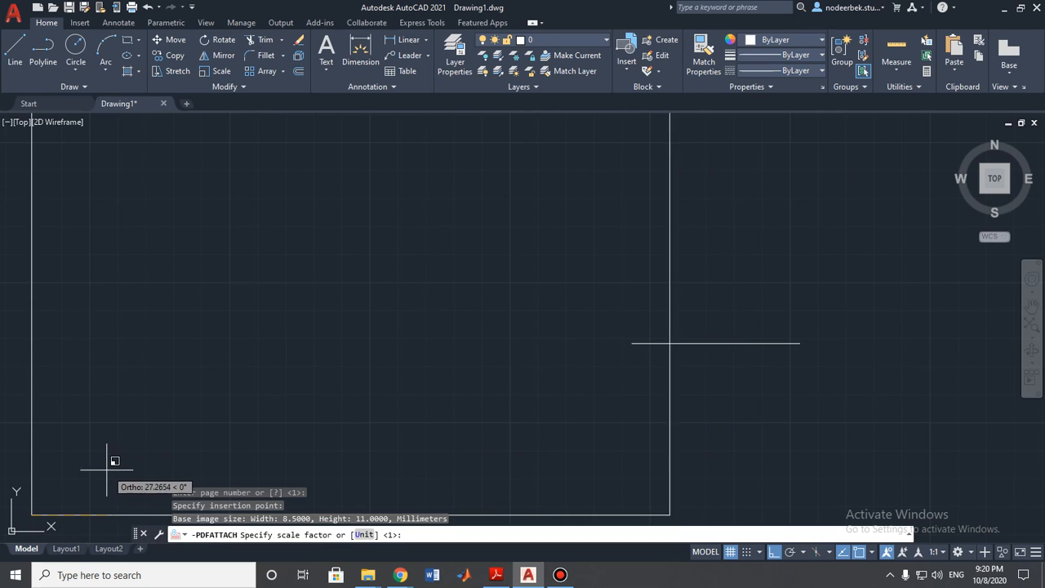
click(93, 471)
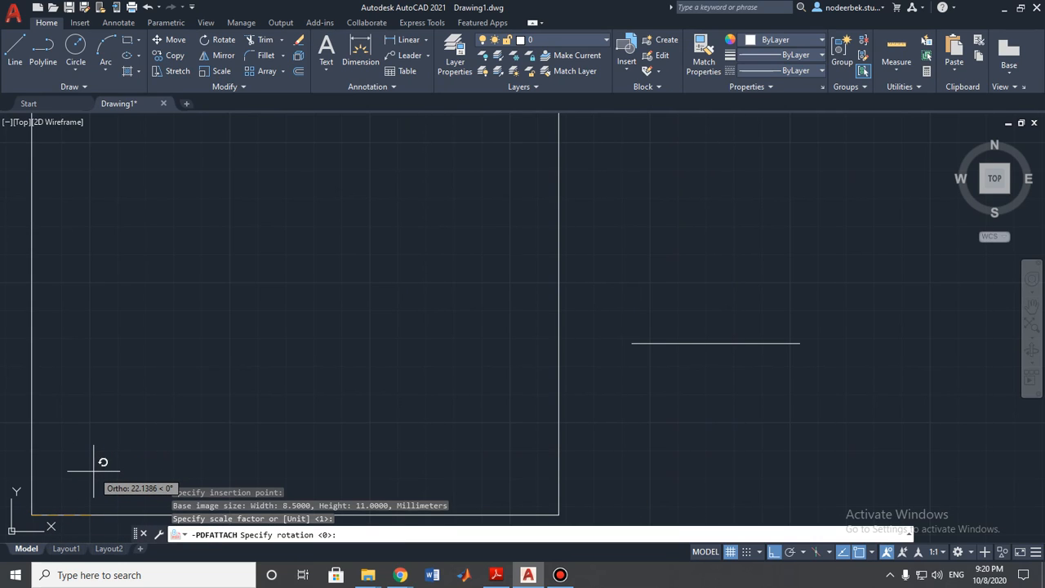
click(141, 483)
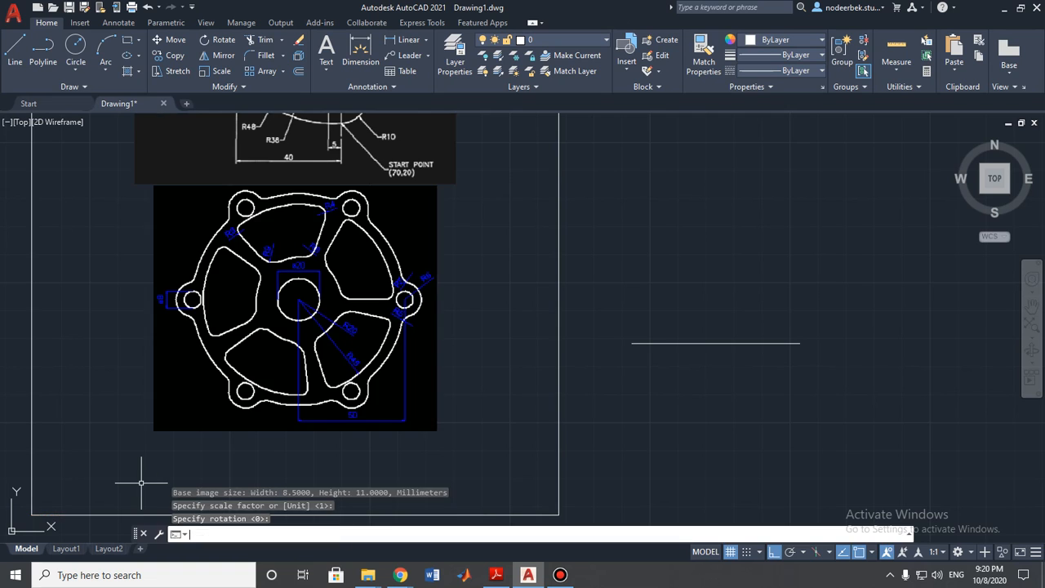
key(Escape)
Step: Delete the 60-unit horizontal line beside the attached PDF
middle_drag(334, 299, 304, 449)
key(Escape)
mouse_move(825, 446)
mouse_down()
mouse_move(567, 413)
mouse_move(555, 422)
mouse_up()
key(Delete)
Step: Examine the dimensions, hole sizes and radii on the Practice no: 08 reference drawing
middle_drag(609, 295, 570, 392)
middle_drag(635, 346, 614, 338)
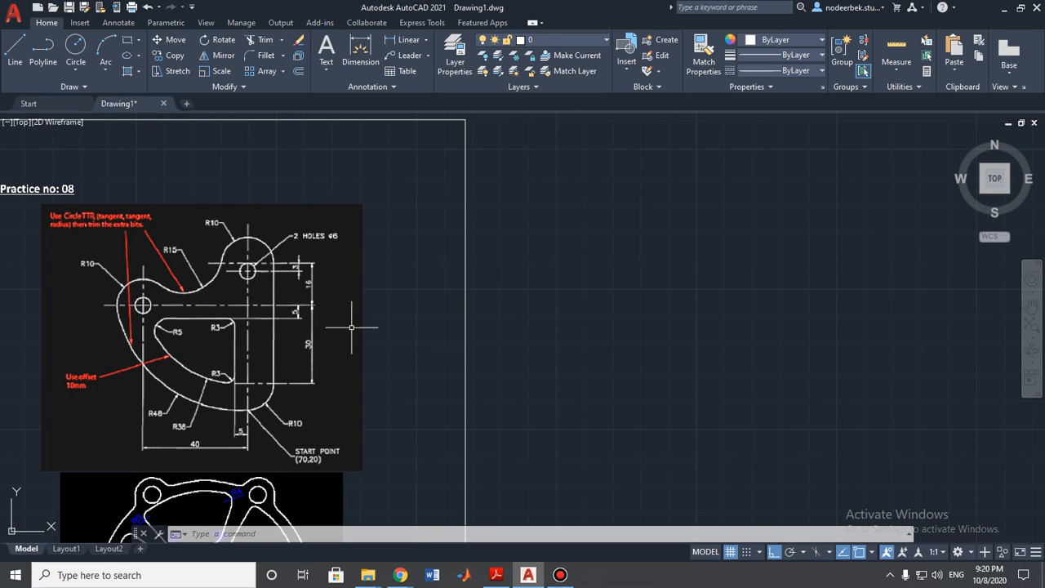
scroll(118, 301, up, 5)
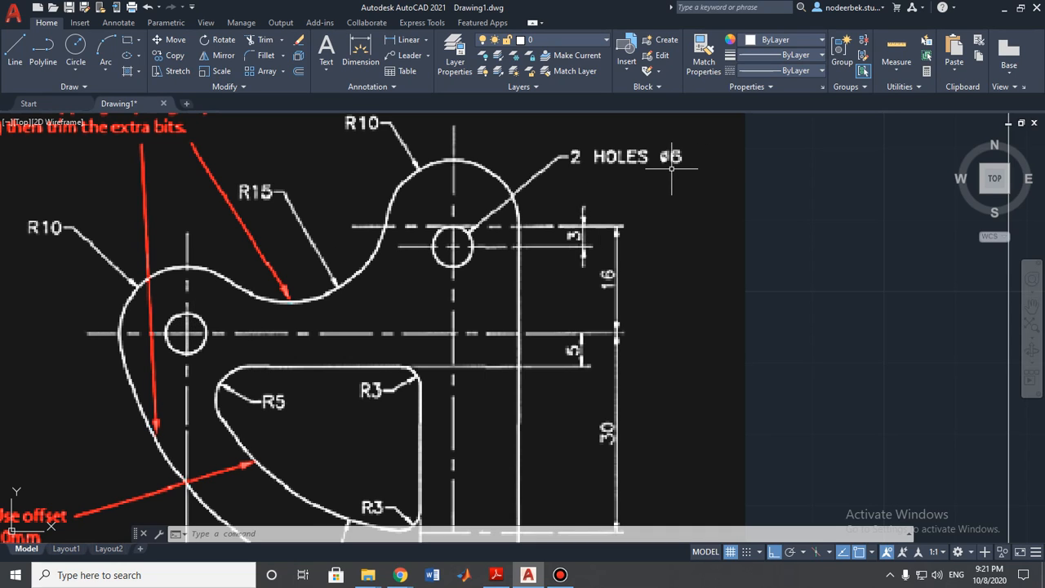
scroll(849, 282, down, 3)
middle_drag(863, 280, 676, 280)
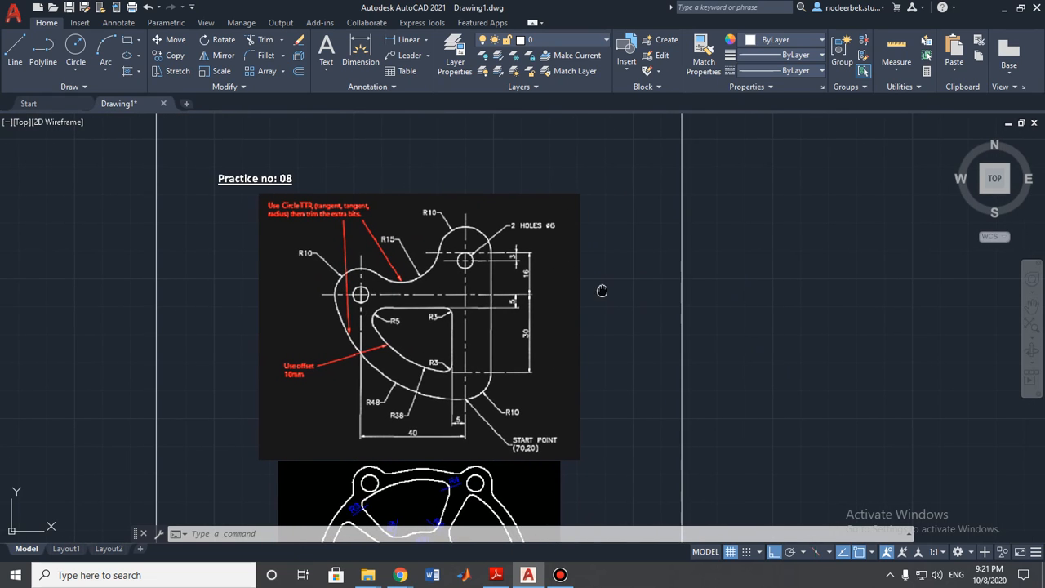
middle_drag(605, 289, 546, 318)
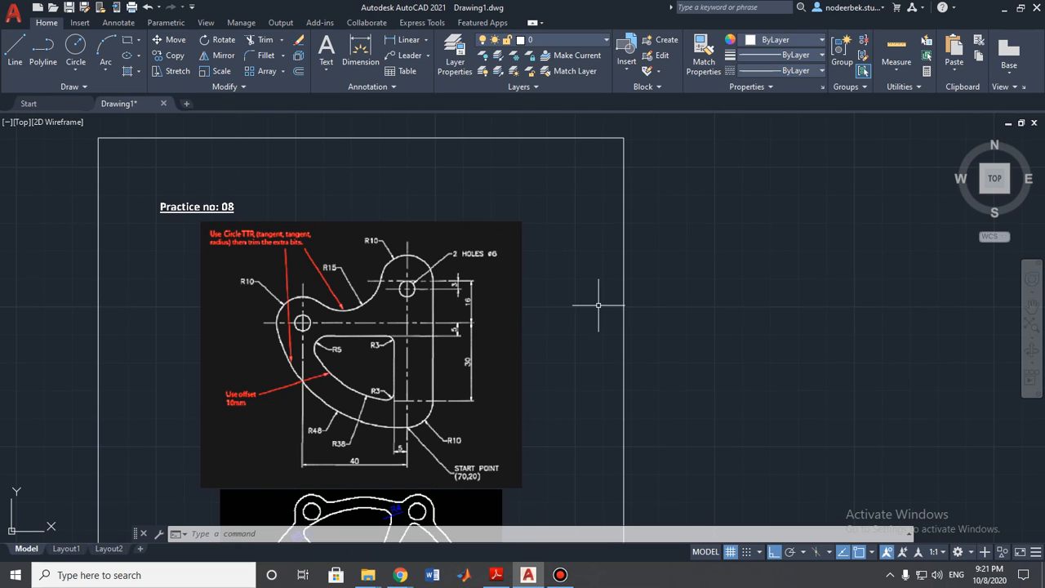
middle_drag(672, 308, 611, 303)
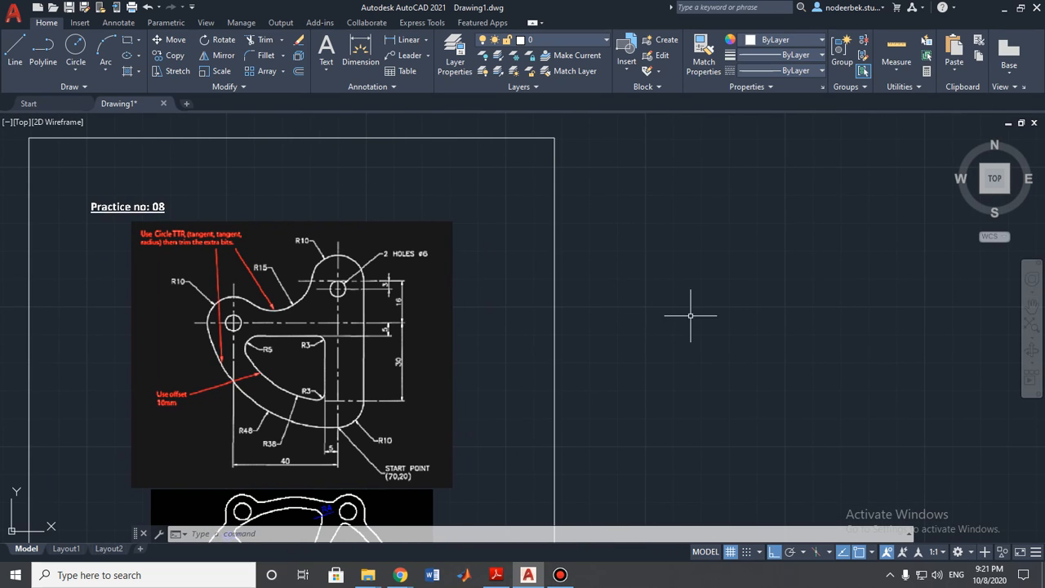
middle_drag(677, 308, 616, 310)
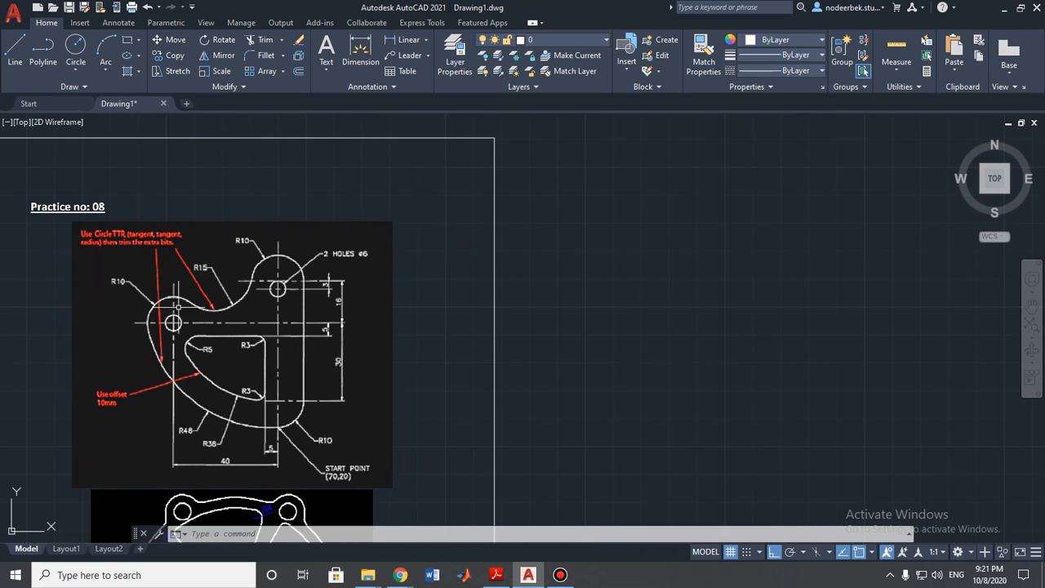
Step: Draw a circle of radius 3 in the empty area beside the PDF sheet for the left-hand hole
click(78, 50)
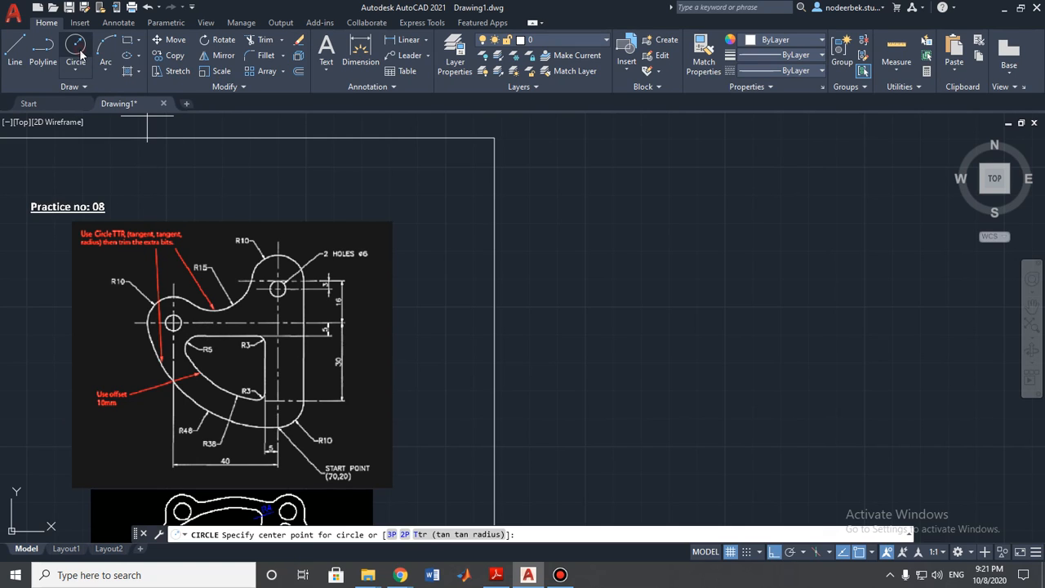
click(691, 328)
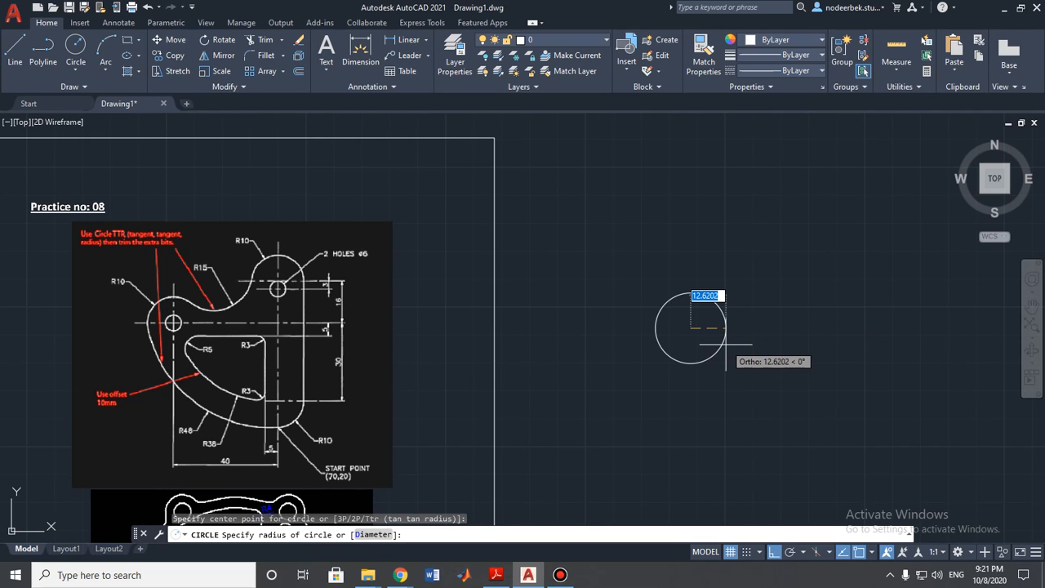
text(3)
key(Return)
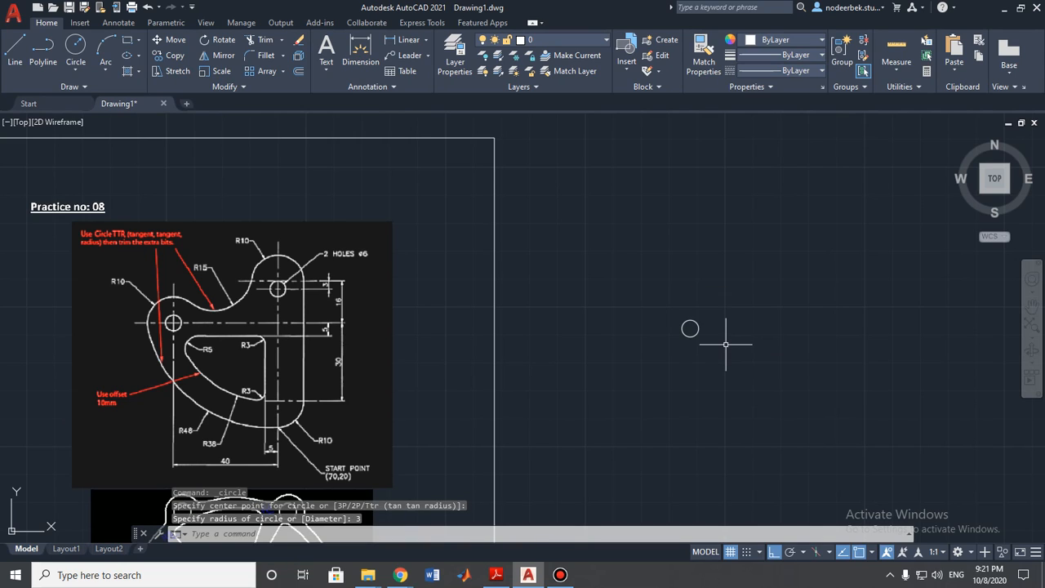
key(Escape)
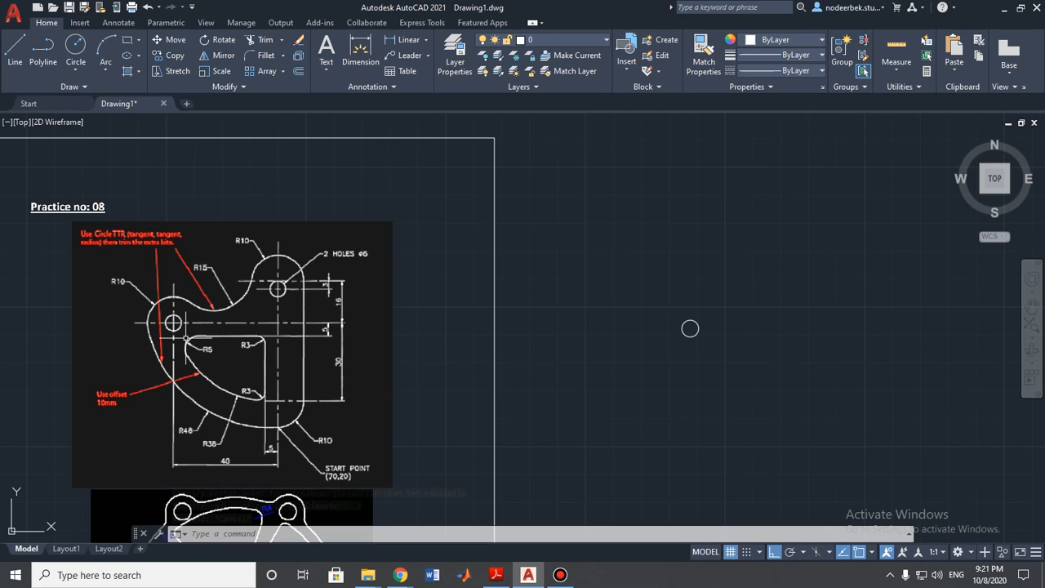
Step: Draw a circle of radius 10 concentric with the small hole circle
click(77, 45)
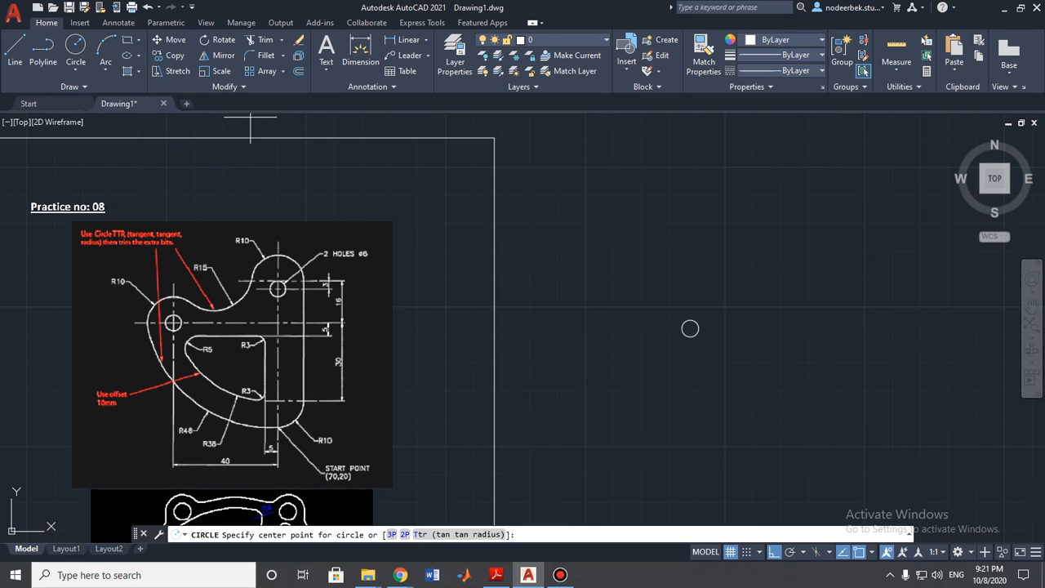
click(690, 327)
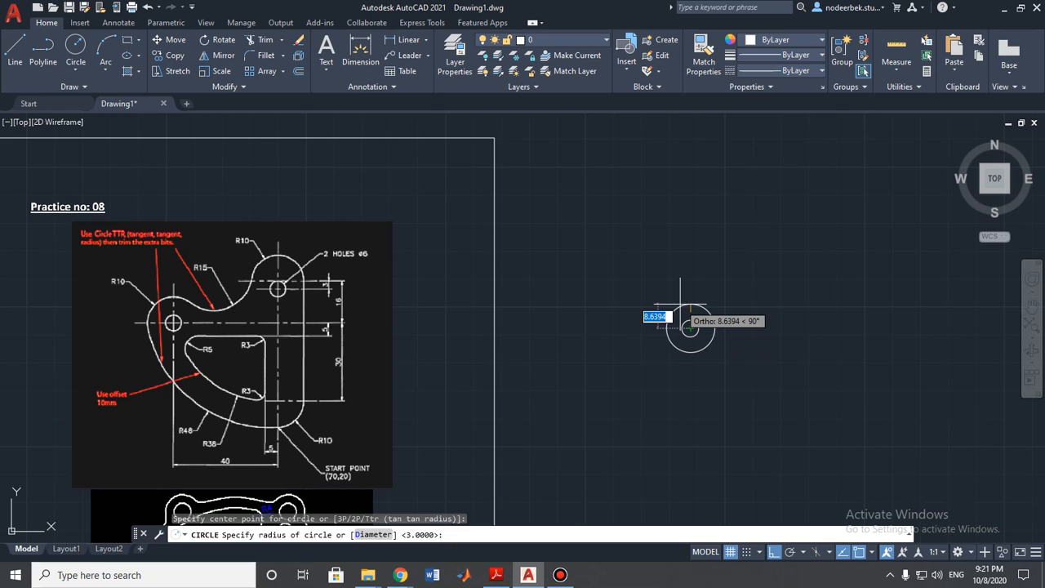
text(10)
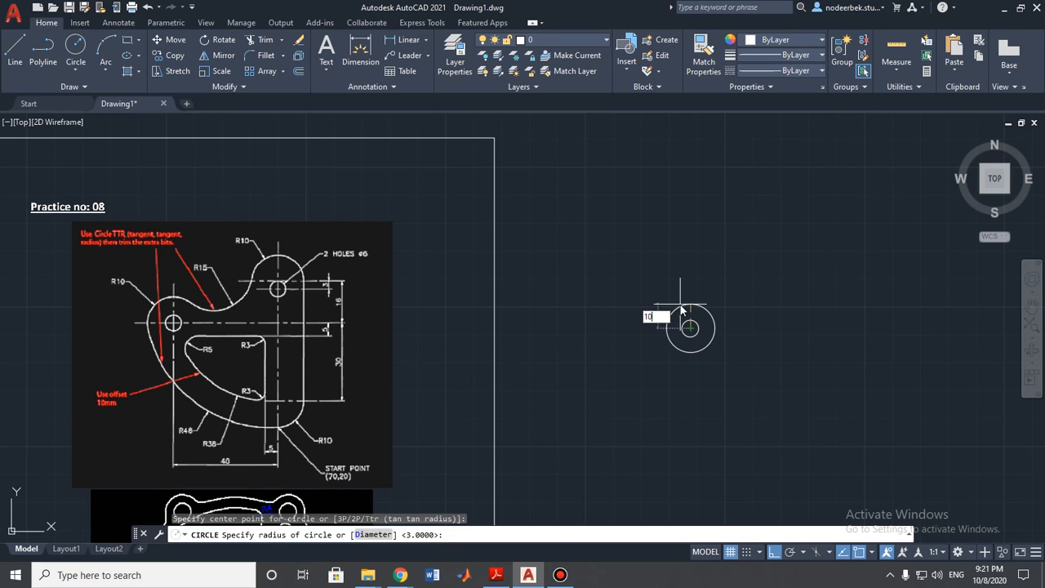
key(Return)
key(Escape)
middle_drag(624, 328, 600, 319)
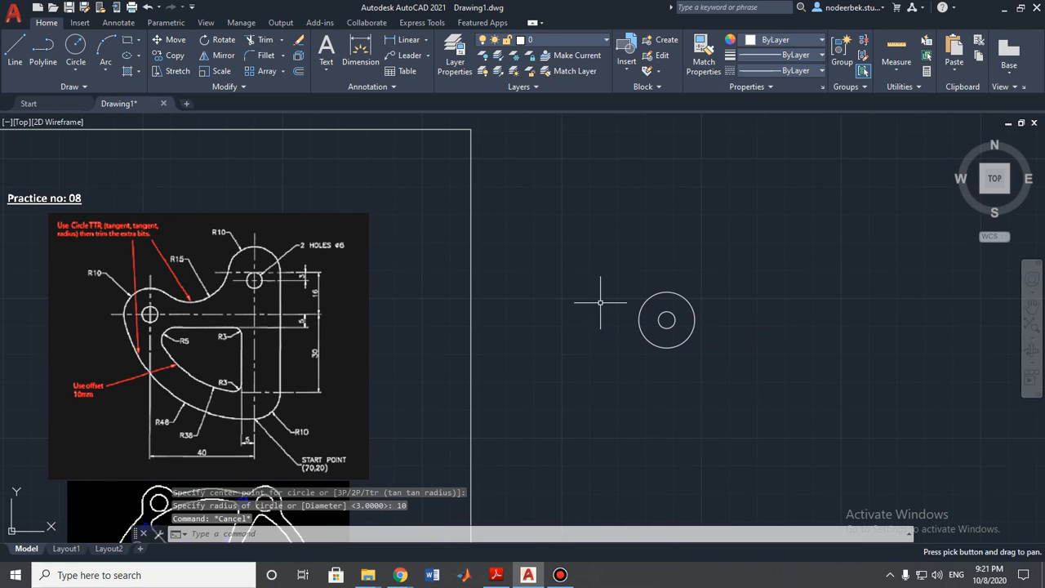
Step: Add a center mark to the radius 10 circle
click(119, 22)
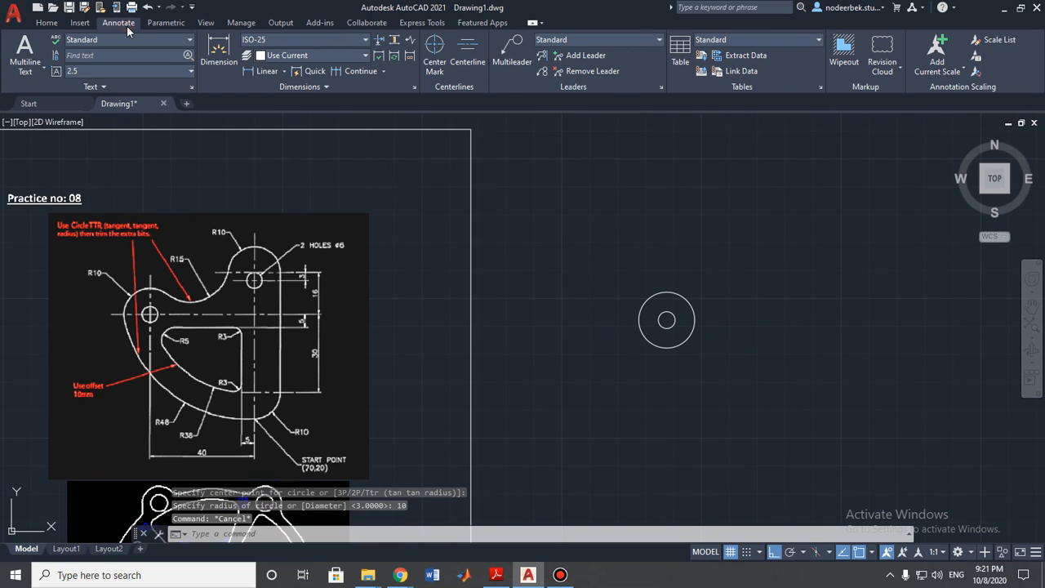
click(437, 65)
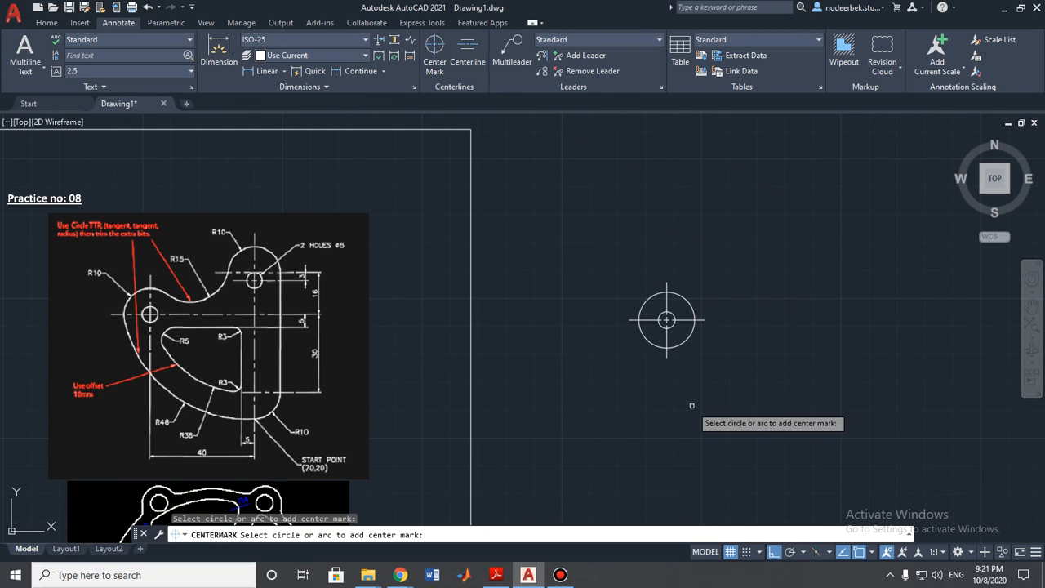
key(Escape)
middle_drag(523, 333, 529, 302)
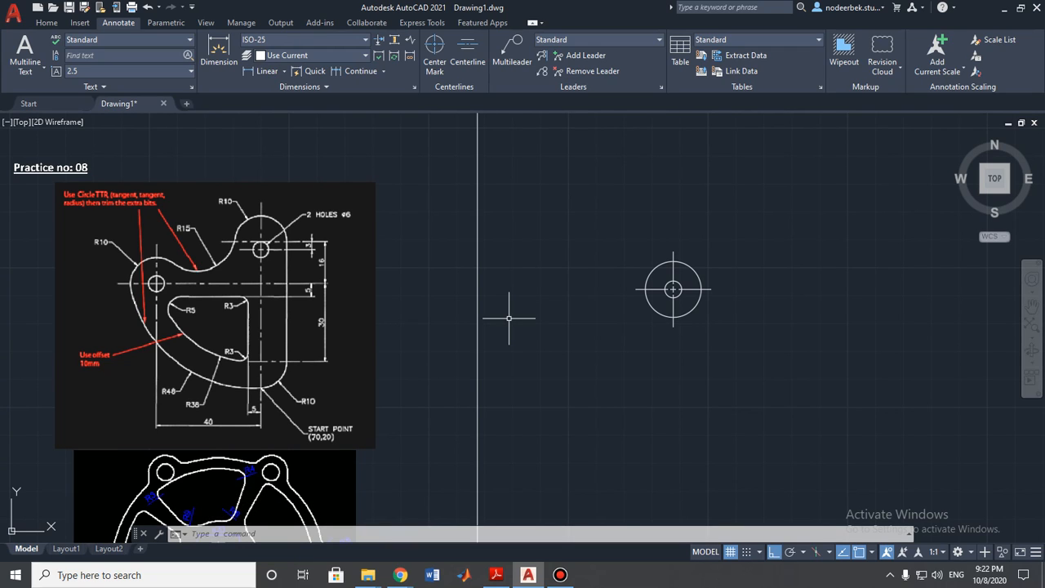
middle_drag(532, 333, 520, 309)
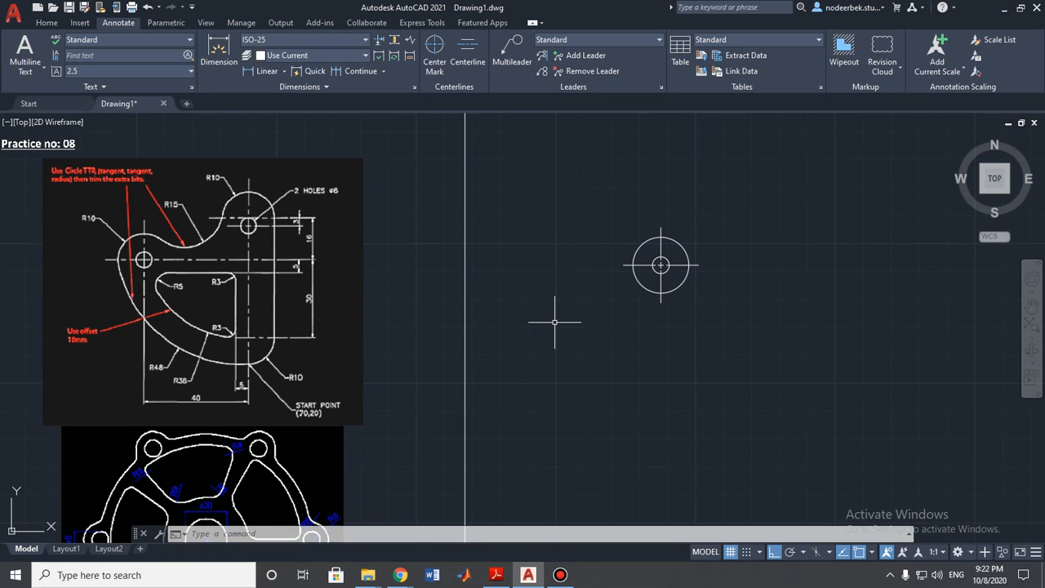
Step: Stretch the center mark's horizontal centerline to extend 70 units beyond the large circle's right edge
click(691, 265)
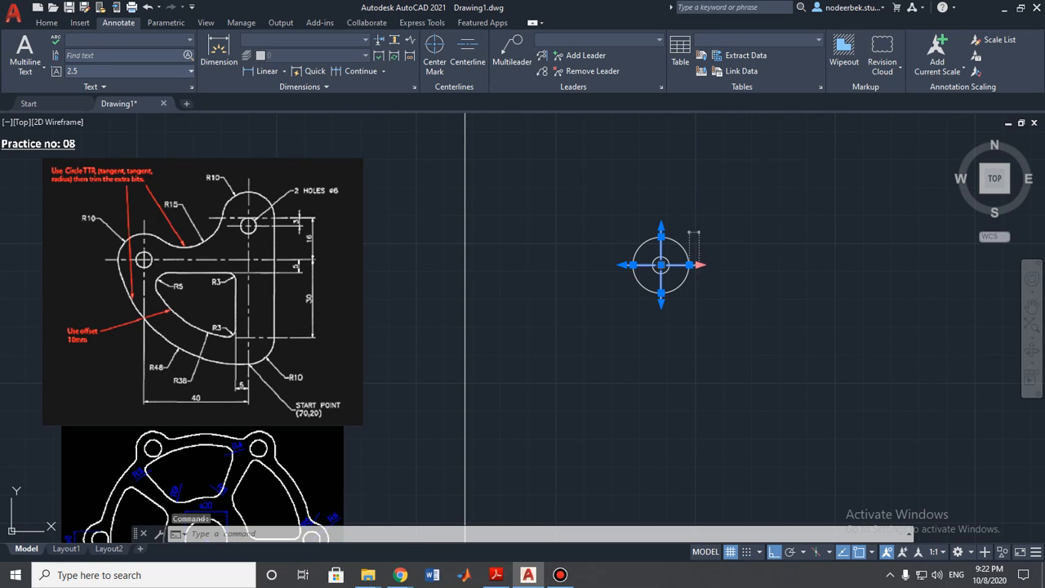
click(696, 264)
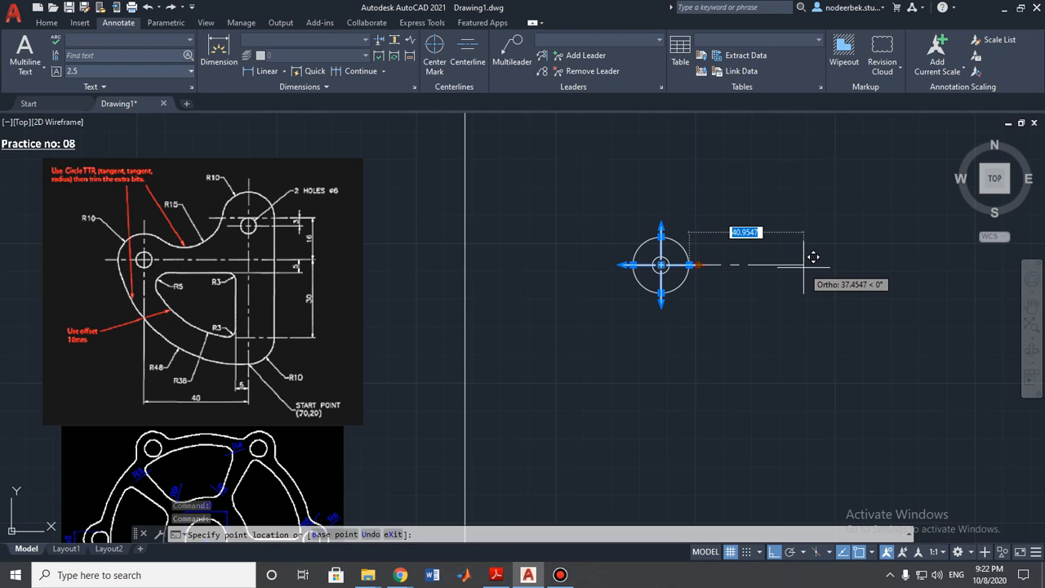
text(70)
key(Return)
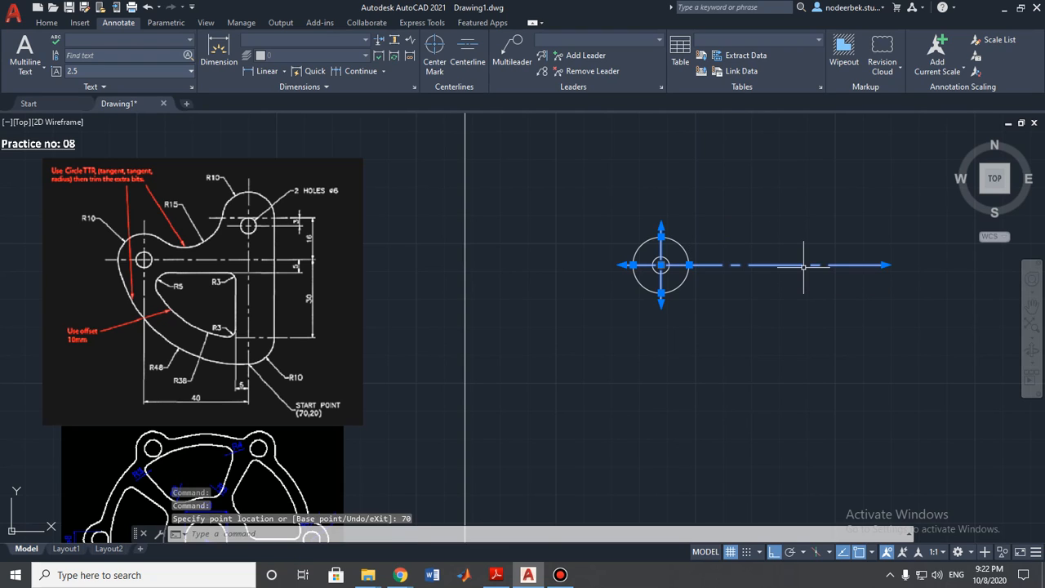
key(Escape)
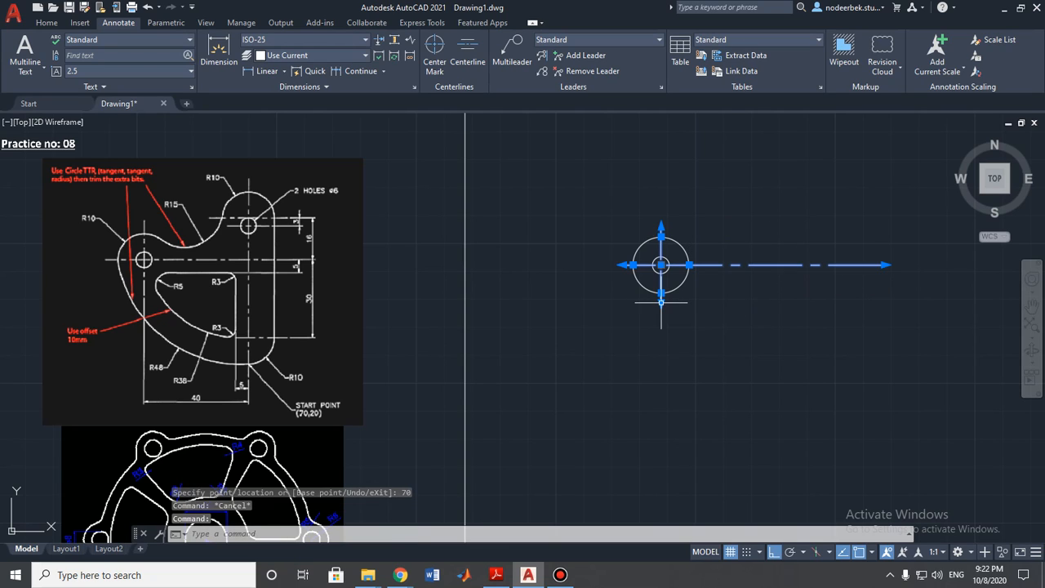
Step: Stretch the center mark's vertical centerline to extend 70 units below the large circle
click(661, 300)
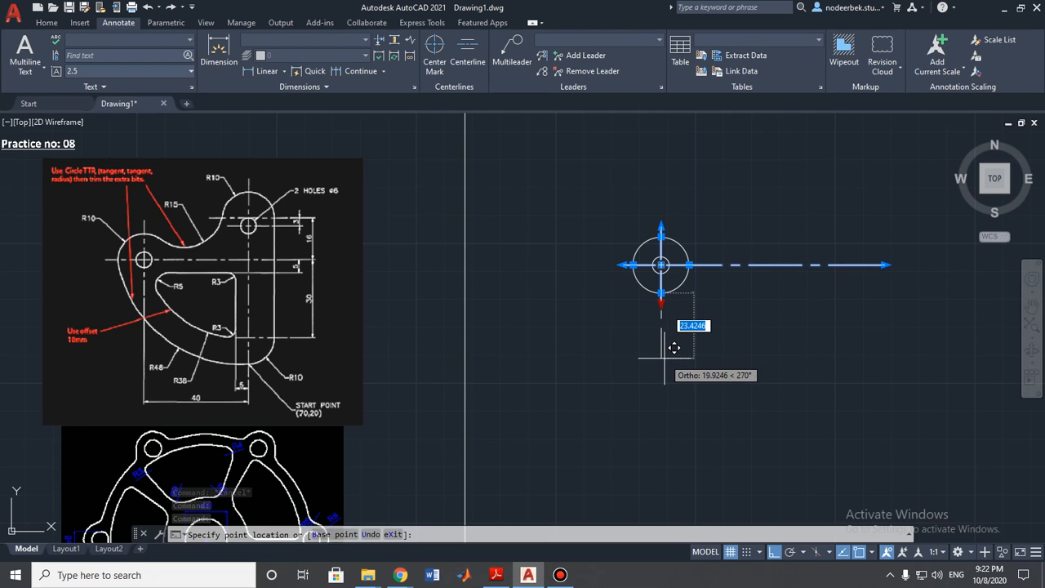
text(70)
key(Return)
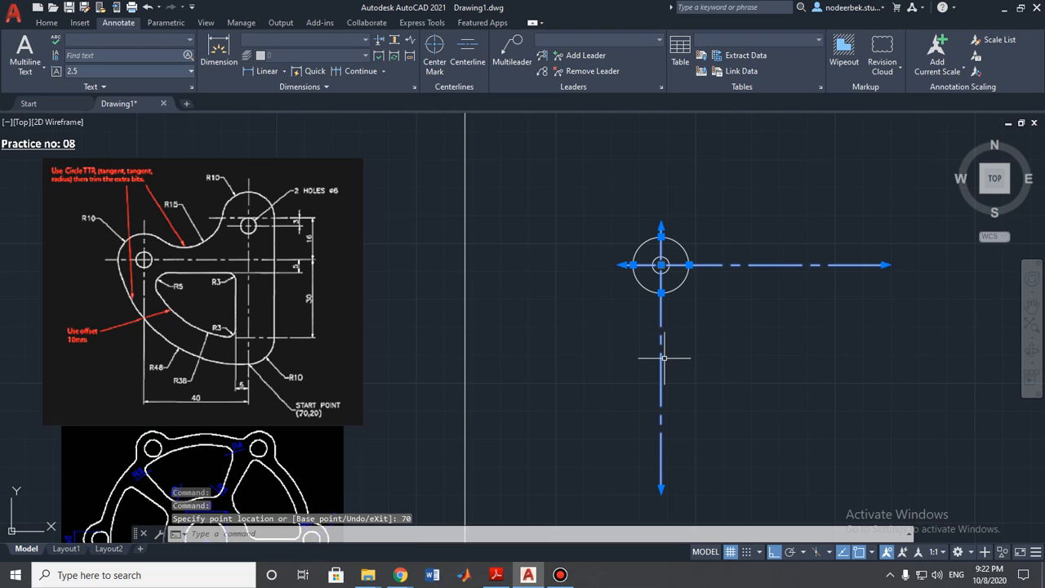
Step: Examine the hole positions, radii and spacing dimensions in the Practice no: 08 reference drawing
key(Escape)
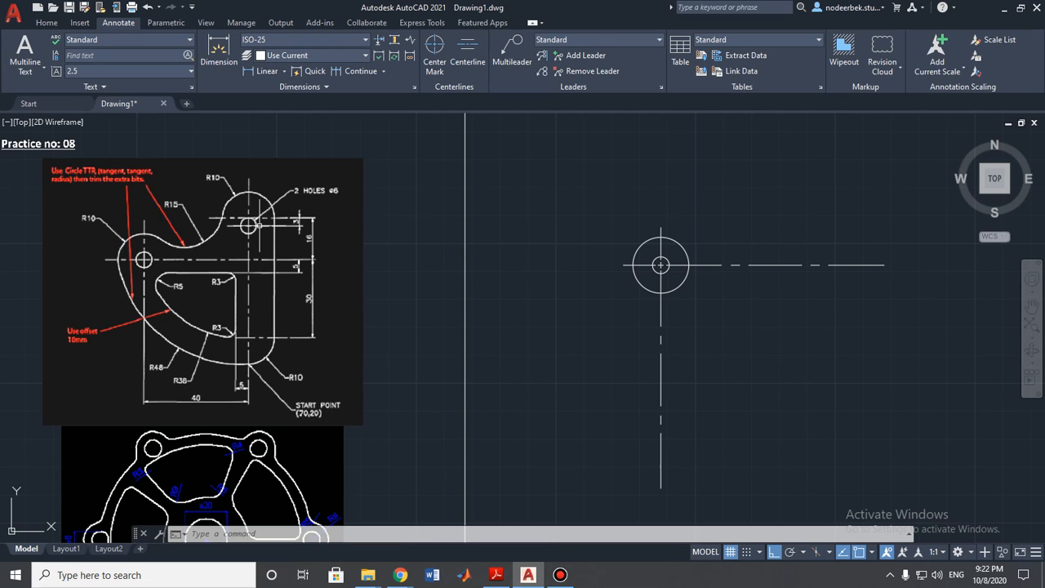
scroll(257, 236, up, 4)
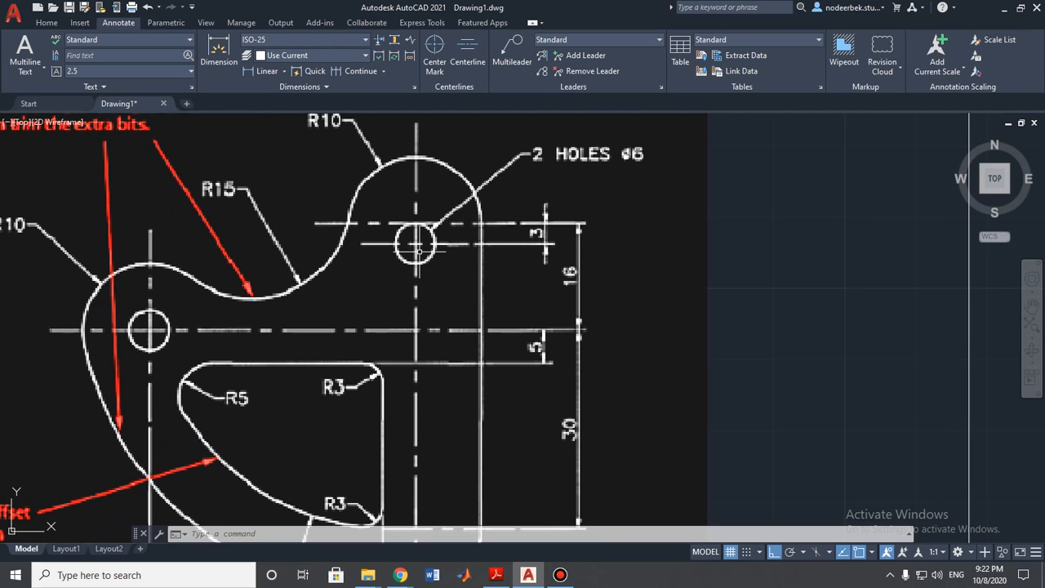
scroll(303, 331, down, 2)
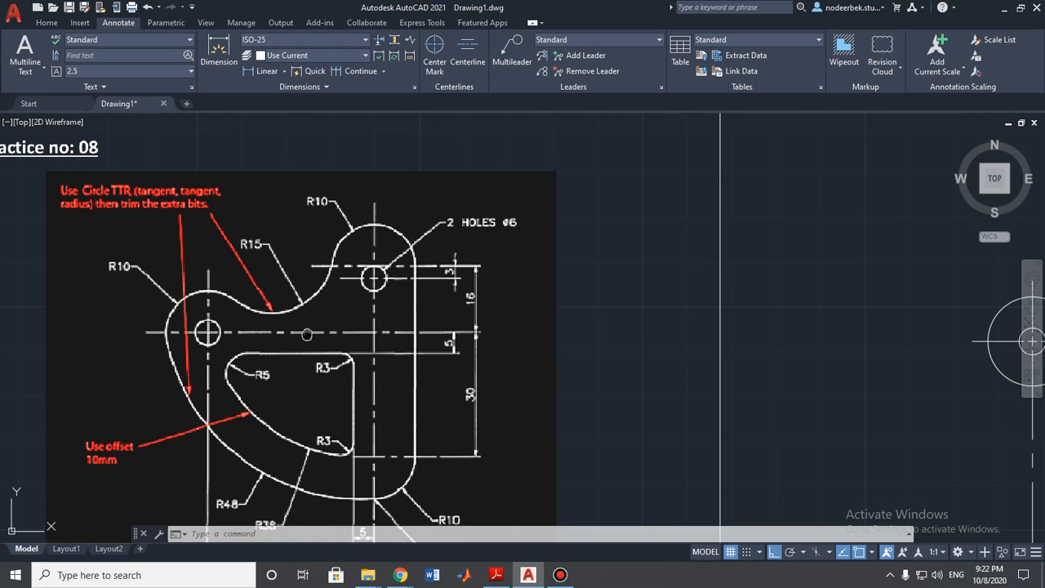
middle_drag(307, 334, 307, 299)
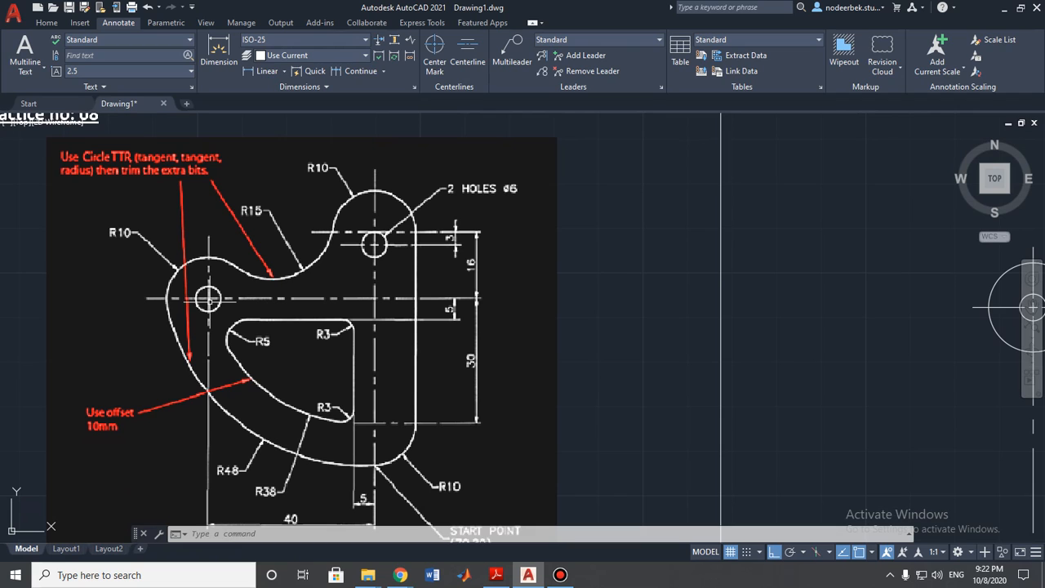
middle_drag(258, 344, 264, 299)
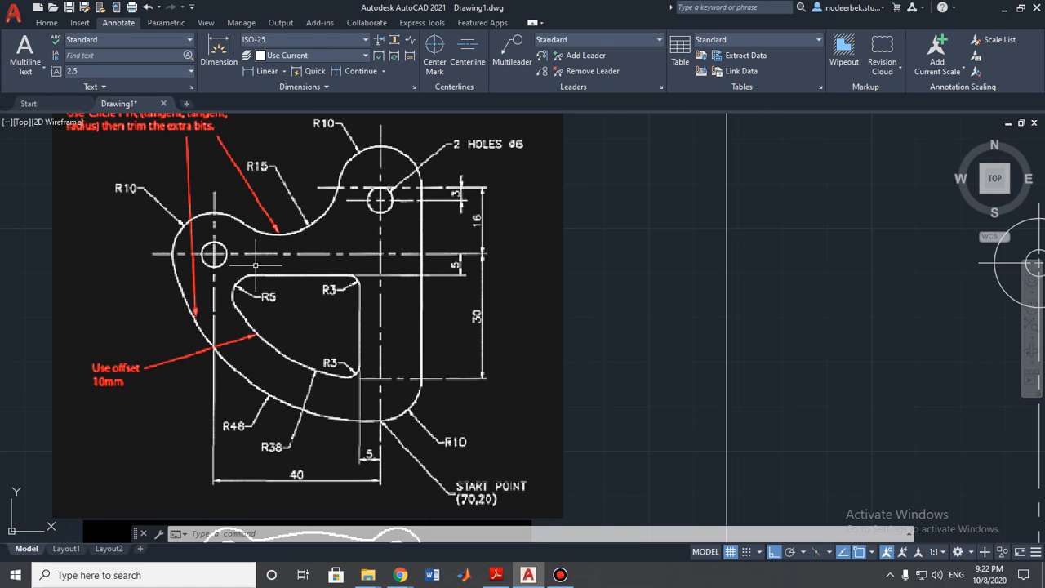
middle_drag(356, 348, 309, 347)
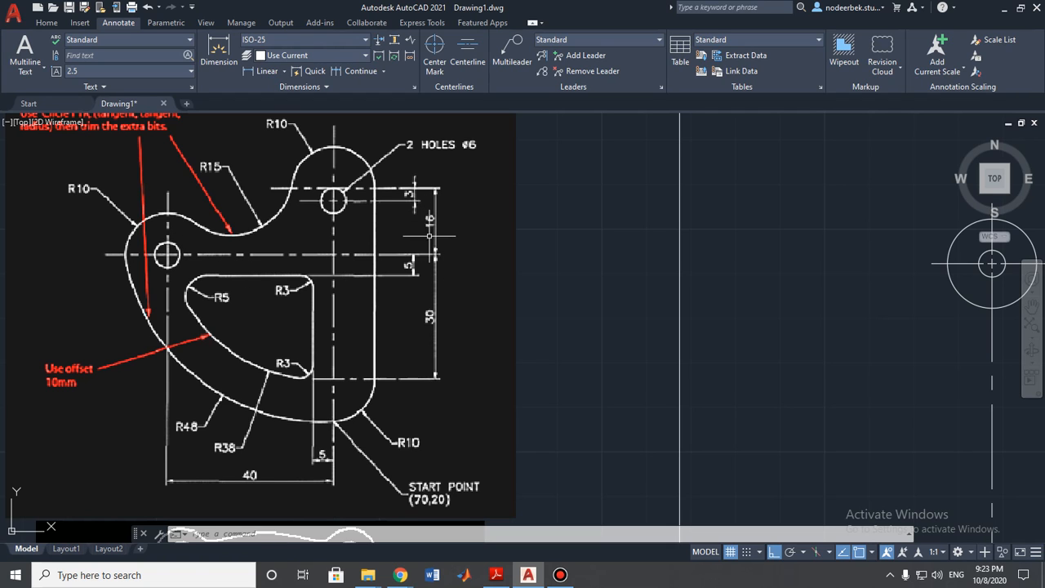
middle_drag(737, 346, 700, 334)
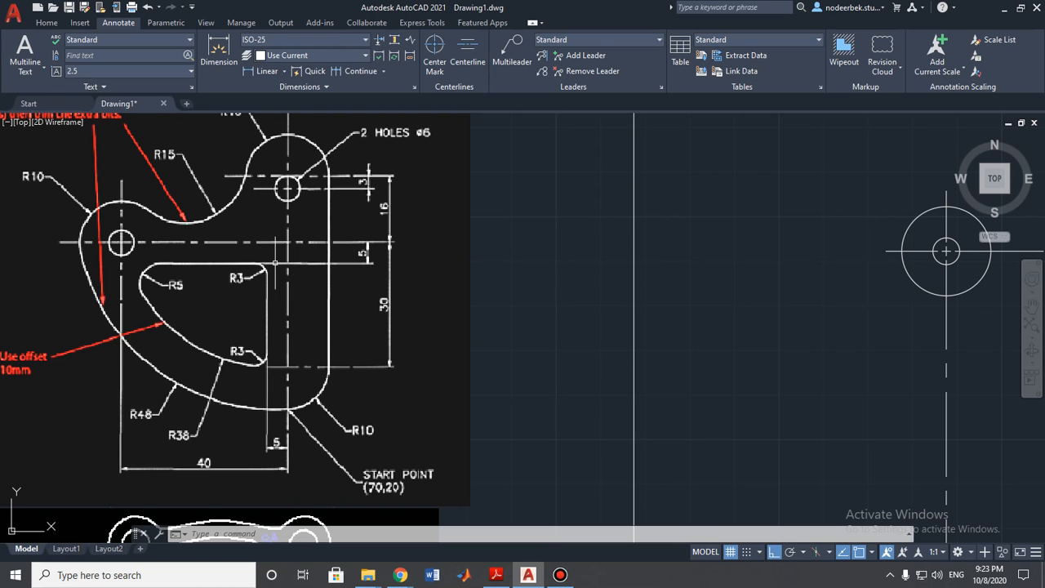
middle_drag(780, 295, 532, 284)
scroll(669, 292, down, 2)
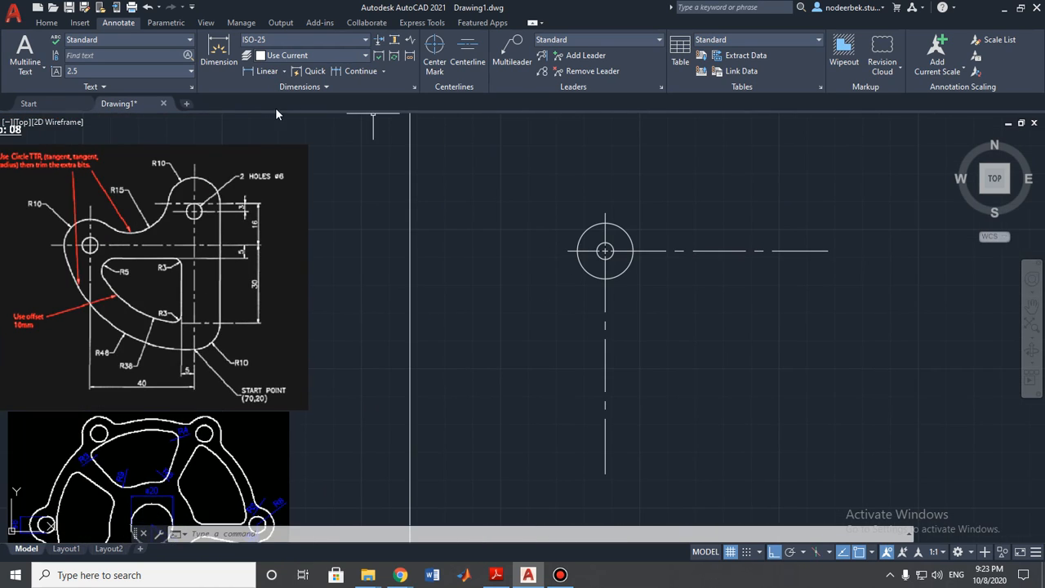
click(46, 22)
click(20, 55)
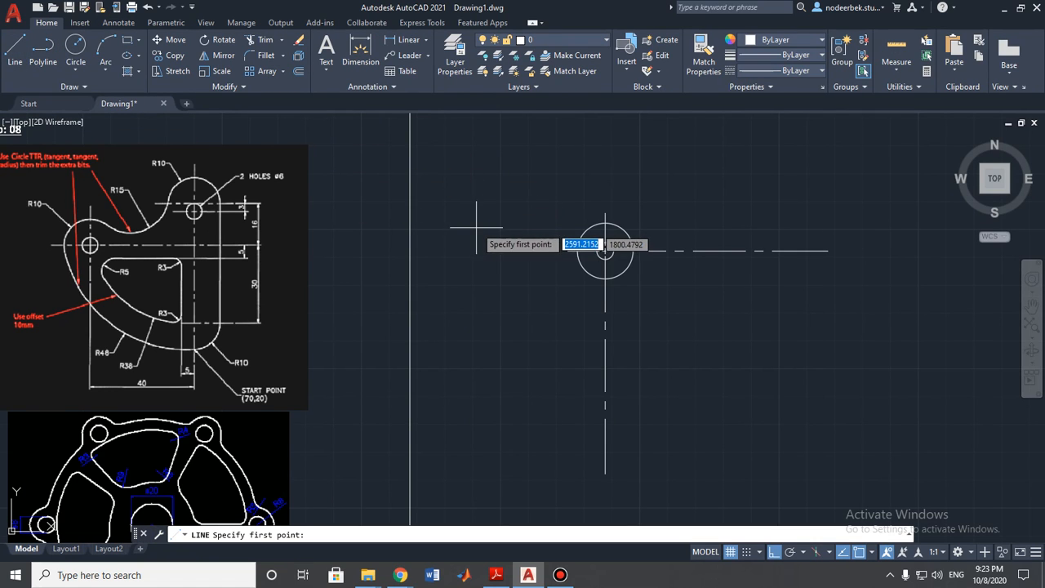
middle_drag(476, 228, 500, 245)
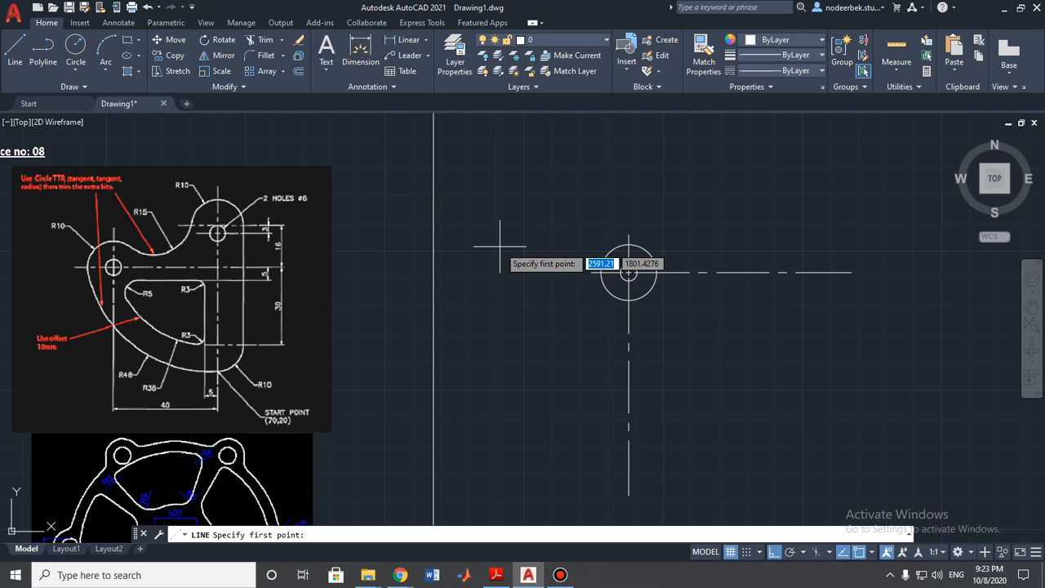
middle_drag(564, 296, 549, 288)
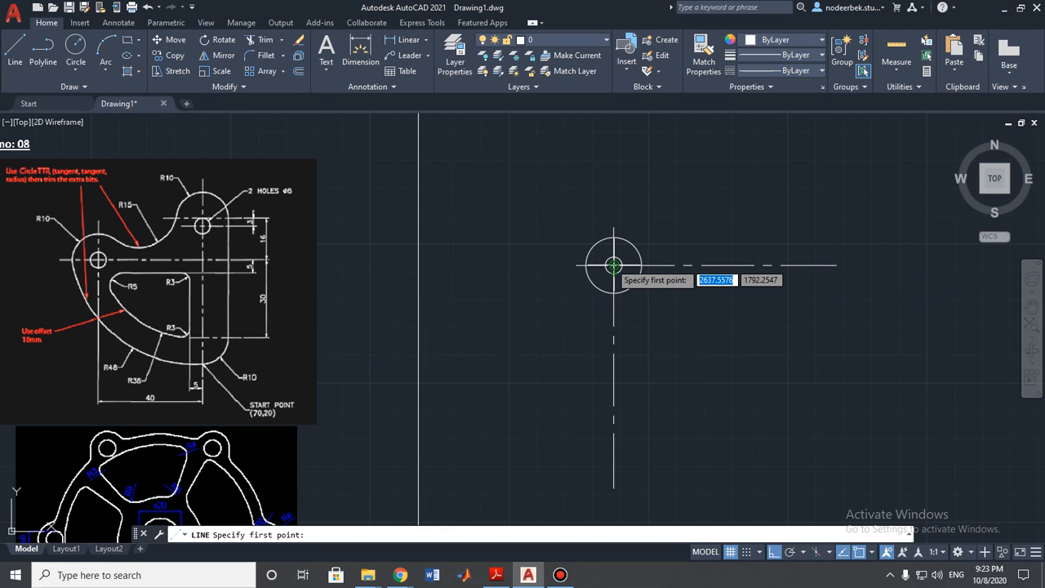
scroll(614, 264, up, 4)
scroll(588, 245, down, 3)
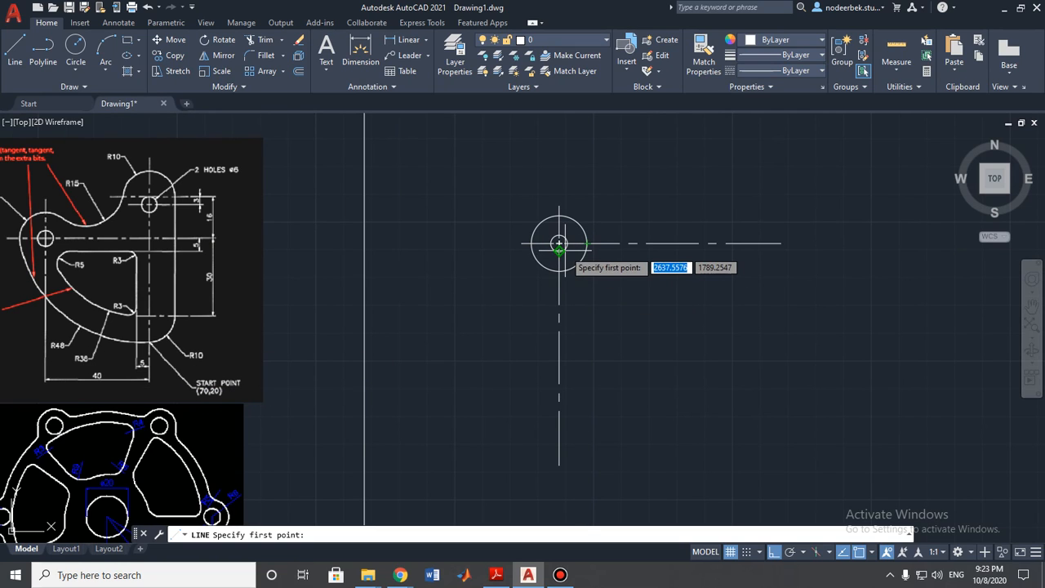
shift+right_click(423, 252)
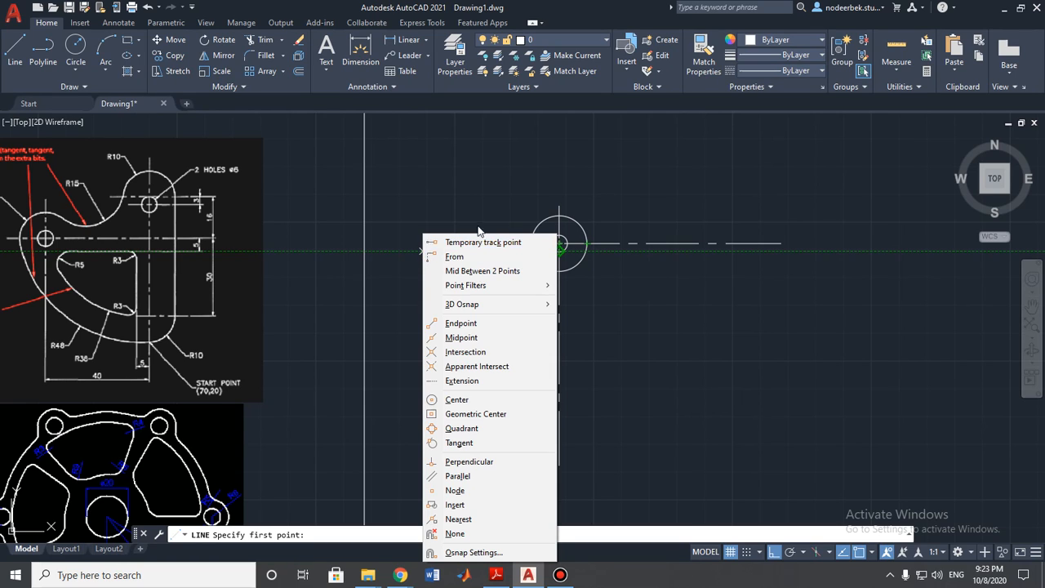
click(468, 199)
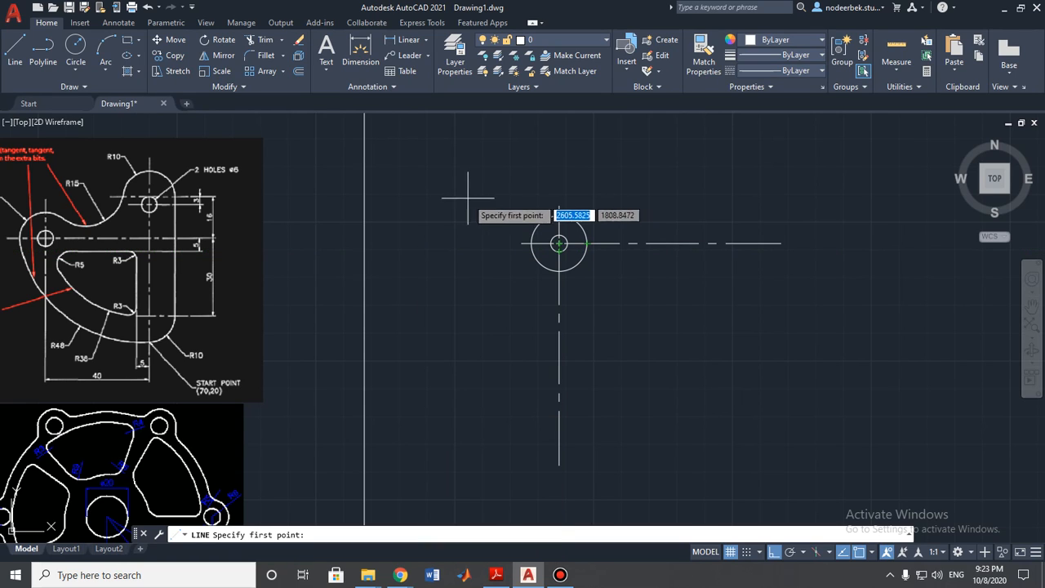
shift+right_click(423, 218)
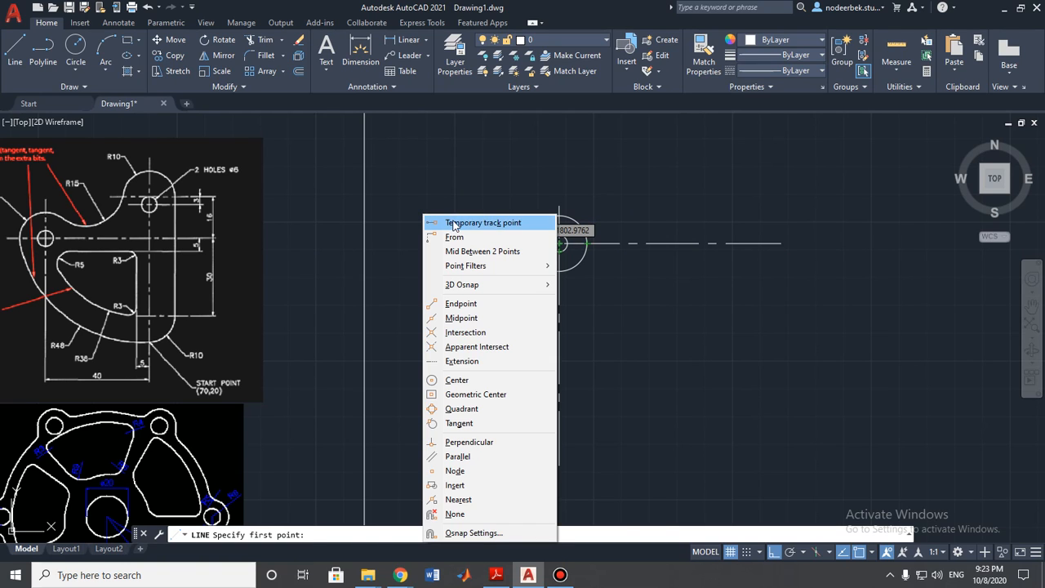
click(455, 223)
scroll(574, 254, up, 4)
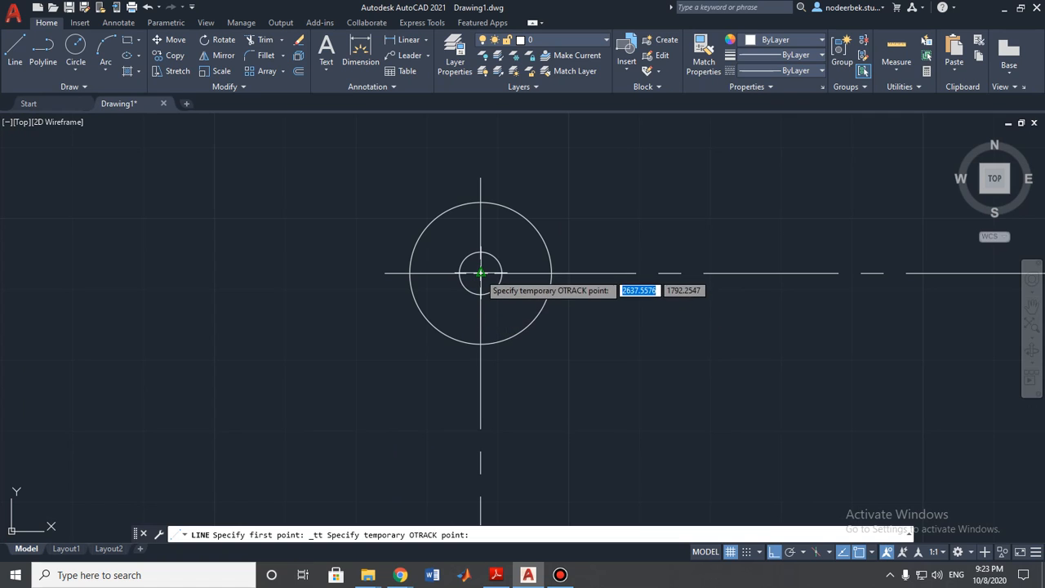
click(480, 273)
scroll(572, 275, down, 3)
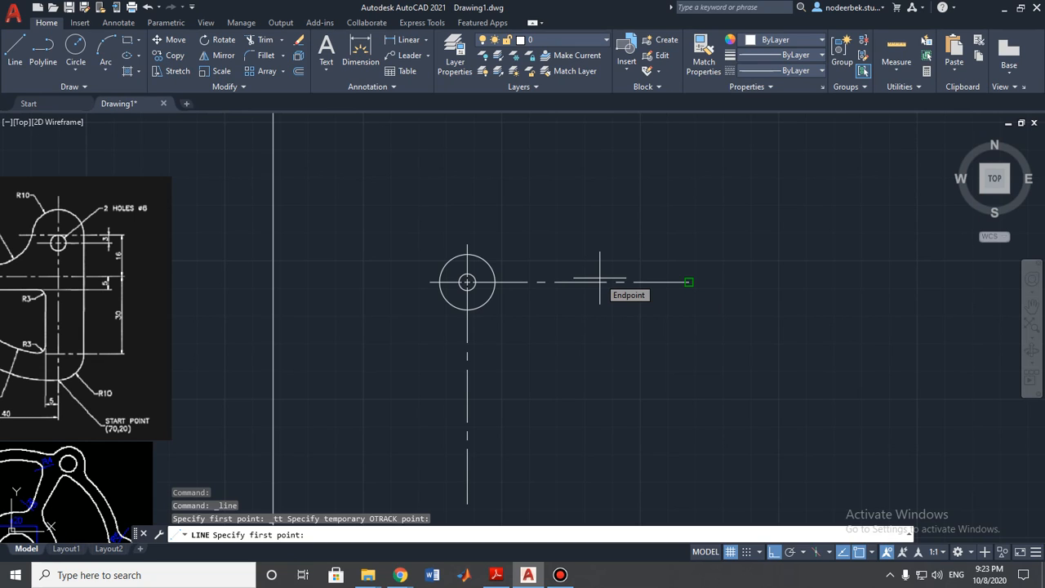
text(40)
key(Return)
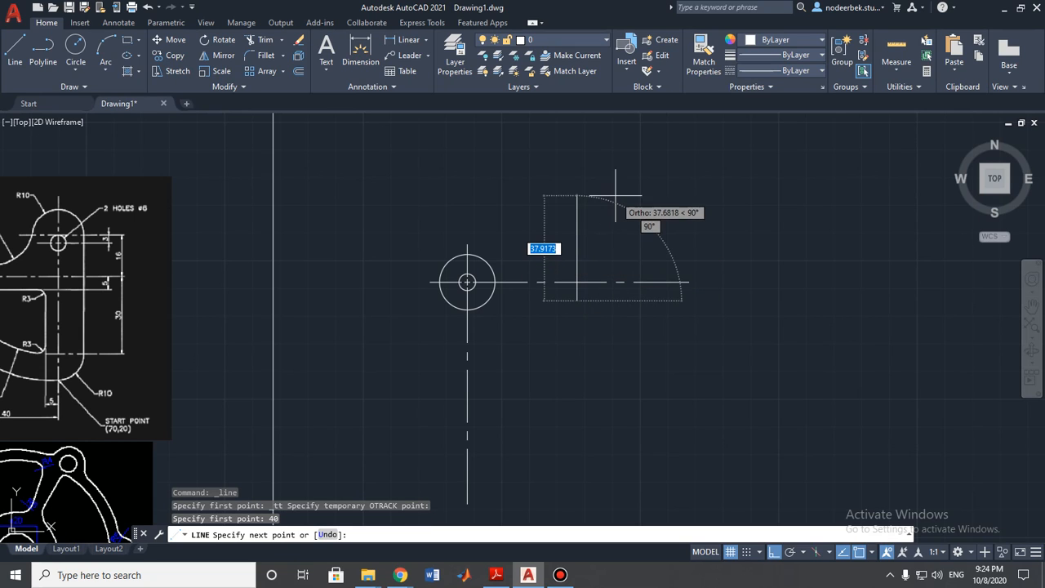
scroll(608, 319, up, 5)
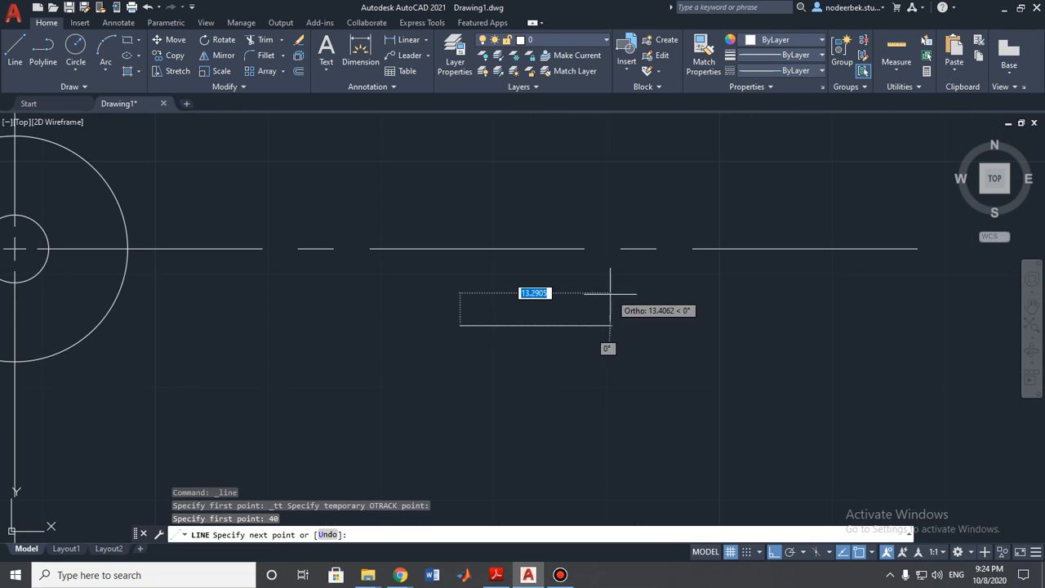
key(Escape)
Step: Draw a 40-unit vertical line upward from a point tracked 40 units to the right of the left hole's center
scroll(506, 294, down, 3)
middle_drag(545, 306, 665, 318)
scroll(574, 270, down, 2)
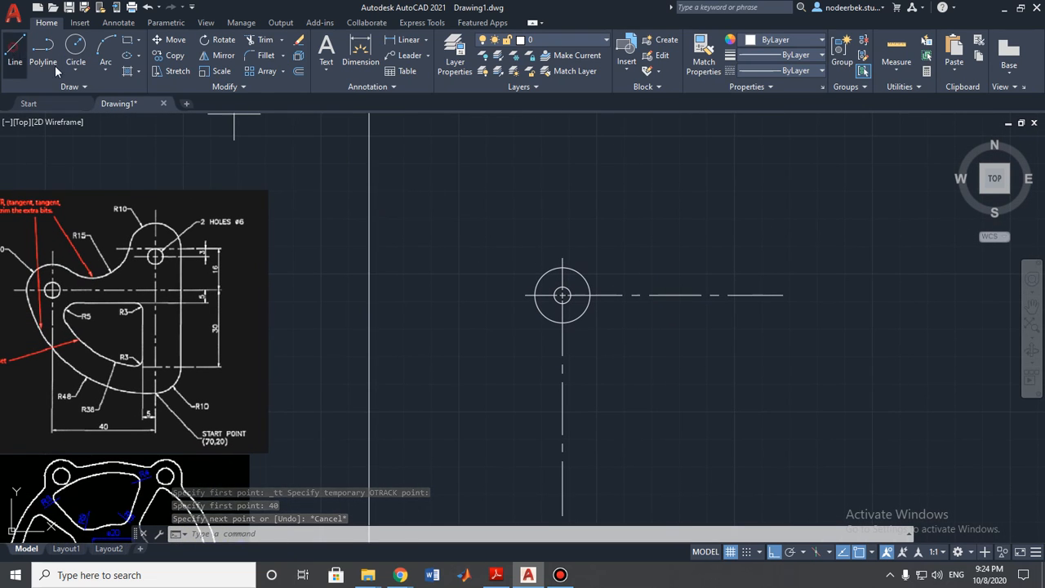
click(15, 50)
shift+right_click(616, 236)
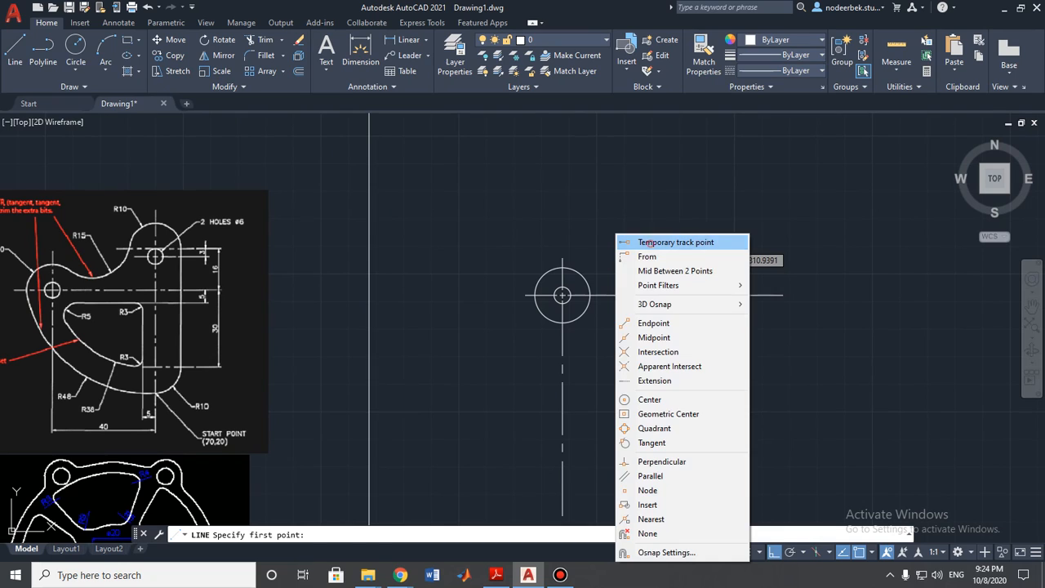
click(676, 243)
click(562, 294)
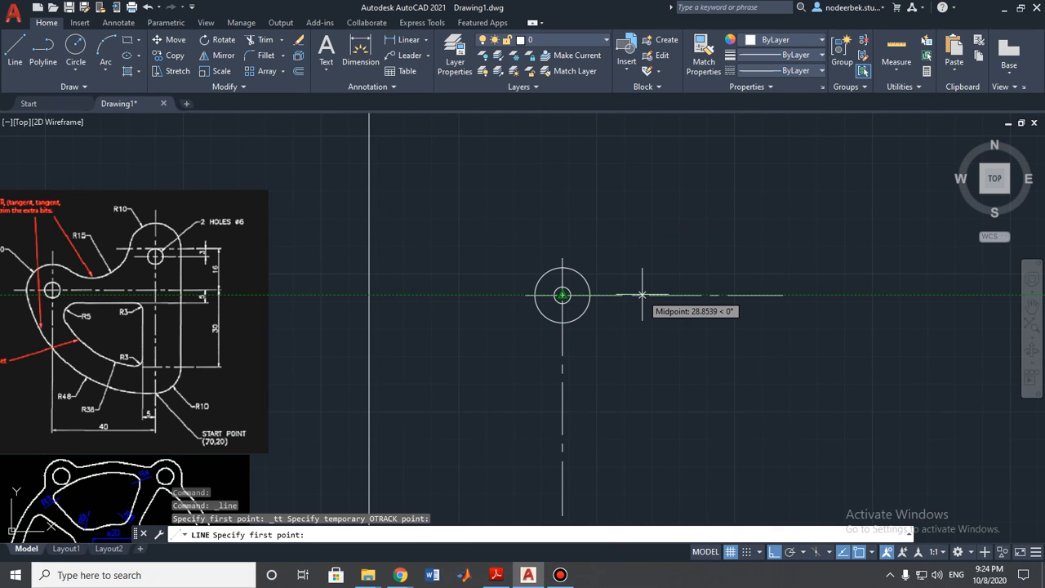
text(40)
key(Return)
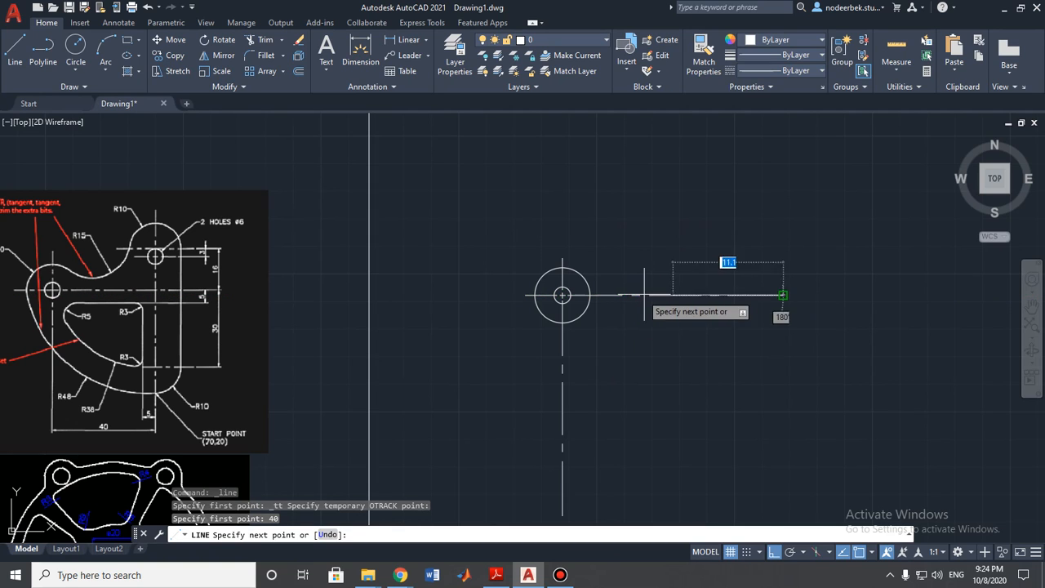
mouse_move(683, 203)
middle_down()
mouse_move(682, 259)
mouse_move(733, 253)
middle_up()
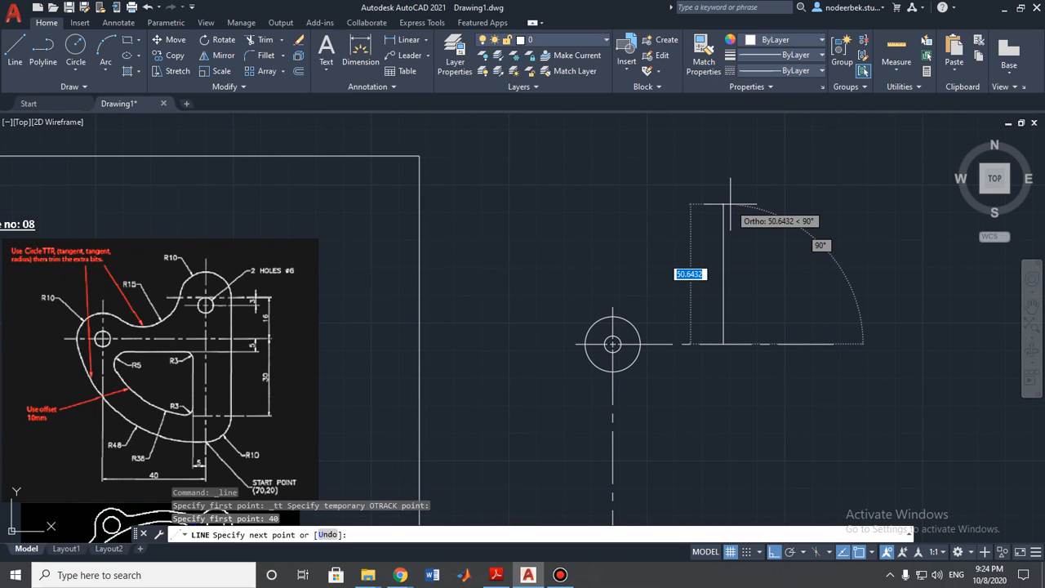
text(40)
key(Return)
key(Escape)
Step: Stretch the lower end of the new vertical line 80 units downward
scroll(781, 324, down, 2)
middle_drag(781, 325, 775, 248)
click(738, 259)
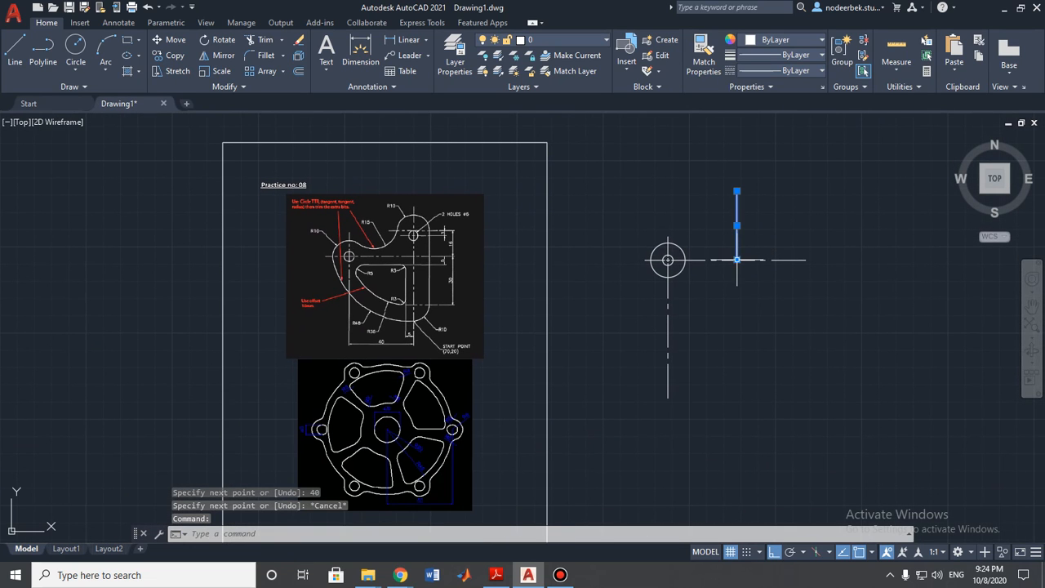
click(737, 260)
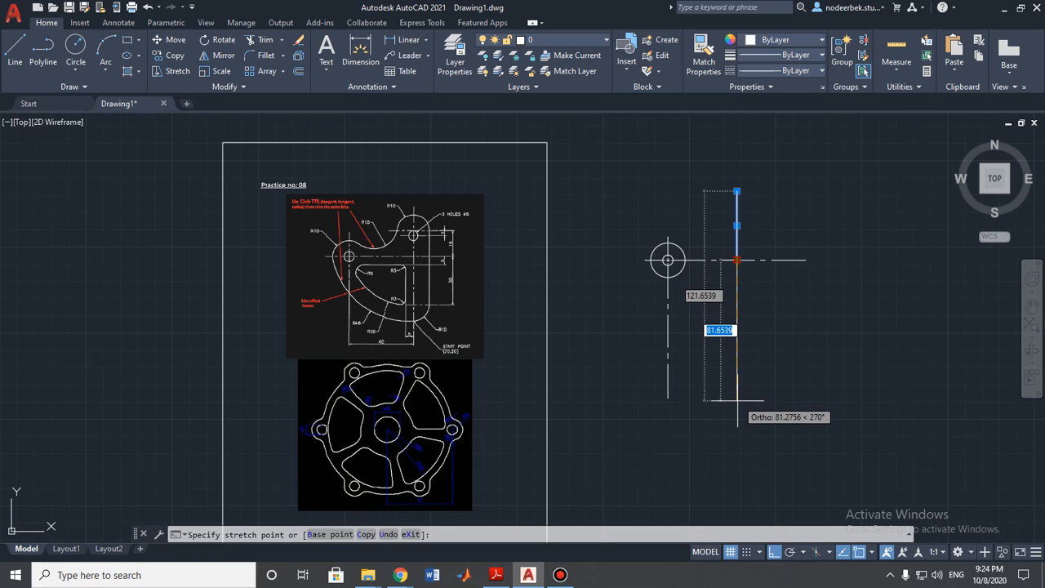
text(80)
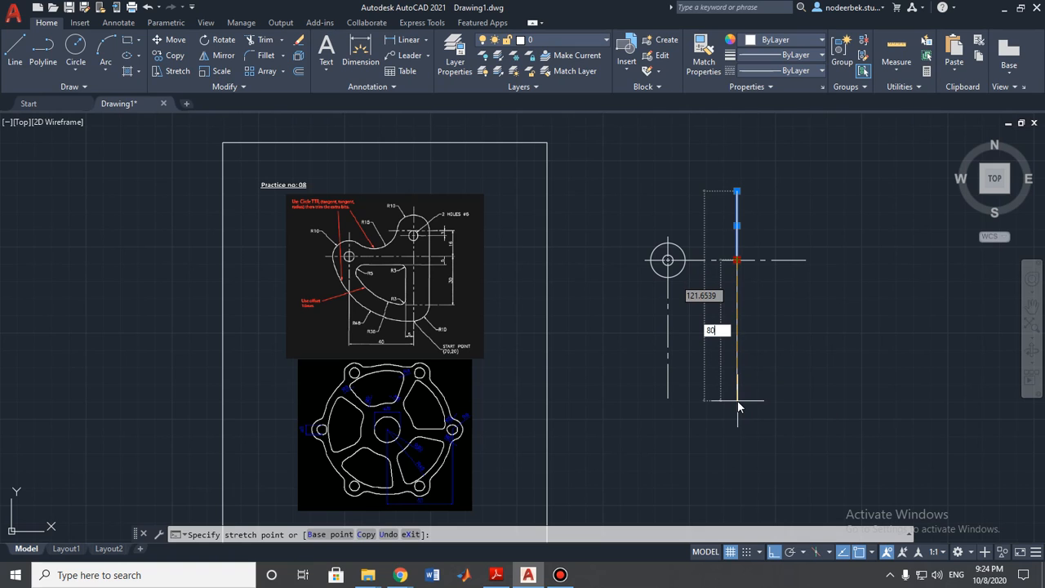
key(Return)
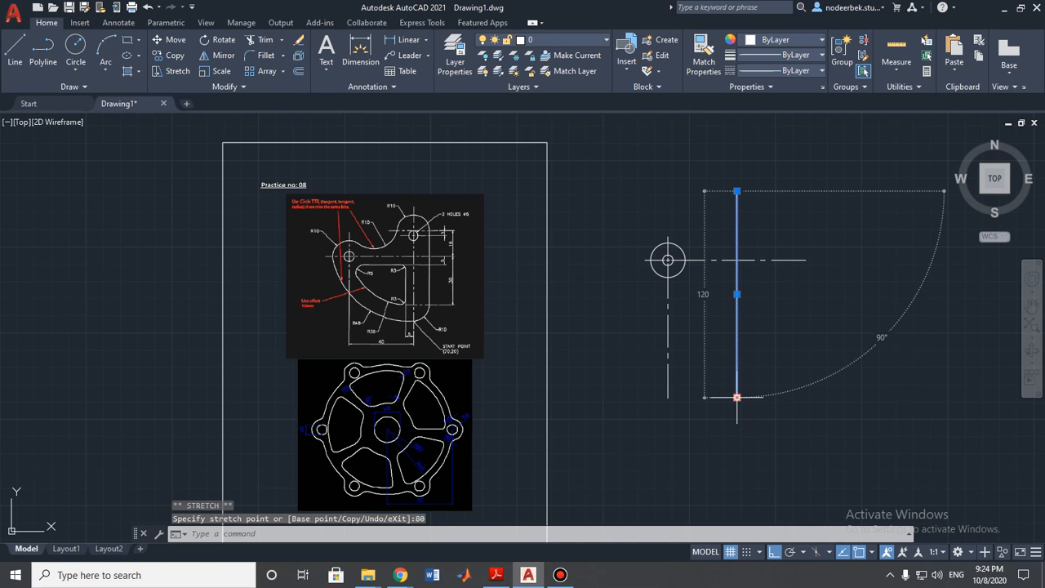
key(Escape)
Step: Change the linetype of the new vertical line to CENTER2
scroll(749, 249, up, 2)
click(728, 218)
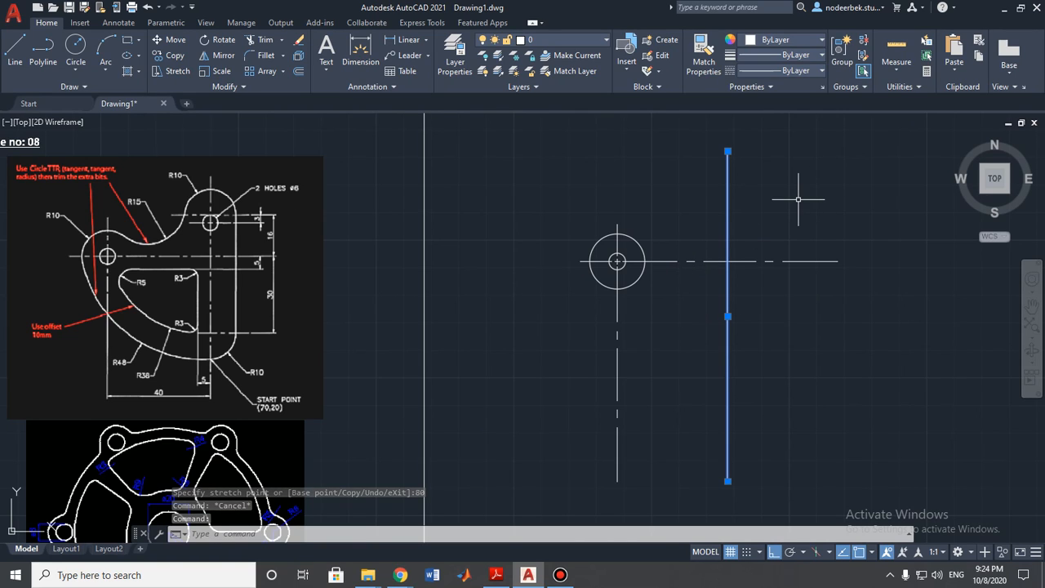
click(806, 72)
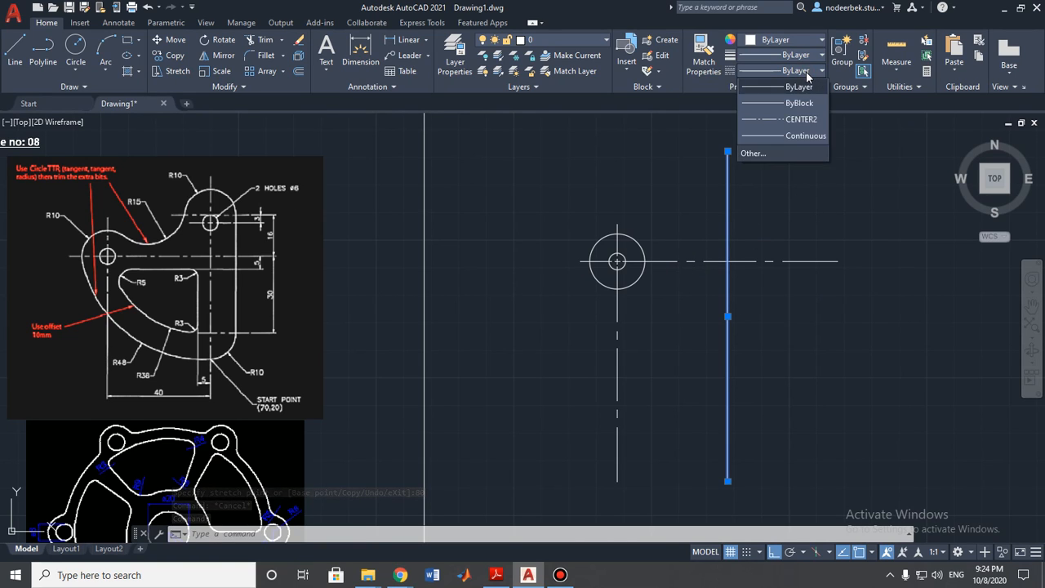
click(789, 122)
key(Escape)
Step: Examine the position dimensions of the upper R10 arc and upper hole in the Practice no: 08 reference drawing
middle_drag(472, 264, 493, 262)
scroll(337, 225, up, 8)
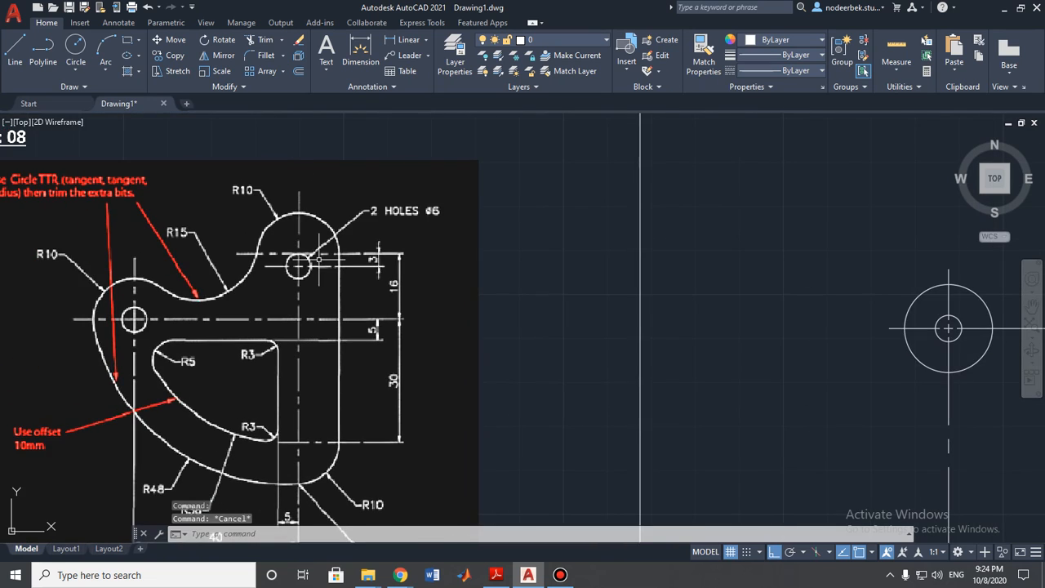
scroll(285, 303, down, 5)
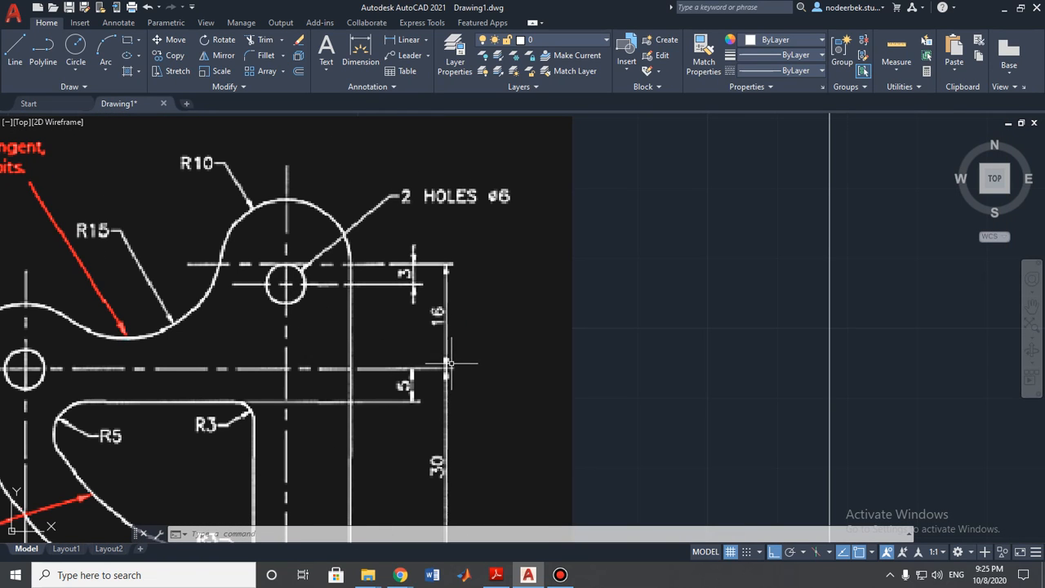
scroll(490, 333, down, 2)
middle_drag(592, 326, 350, 273)
middle_drag(940, 303, 743, 312)
scroll(712, 306, down, 3)
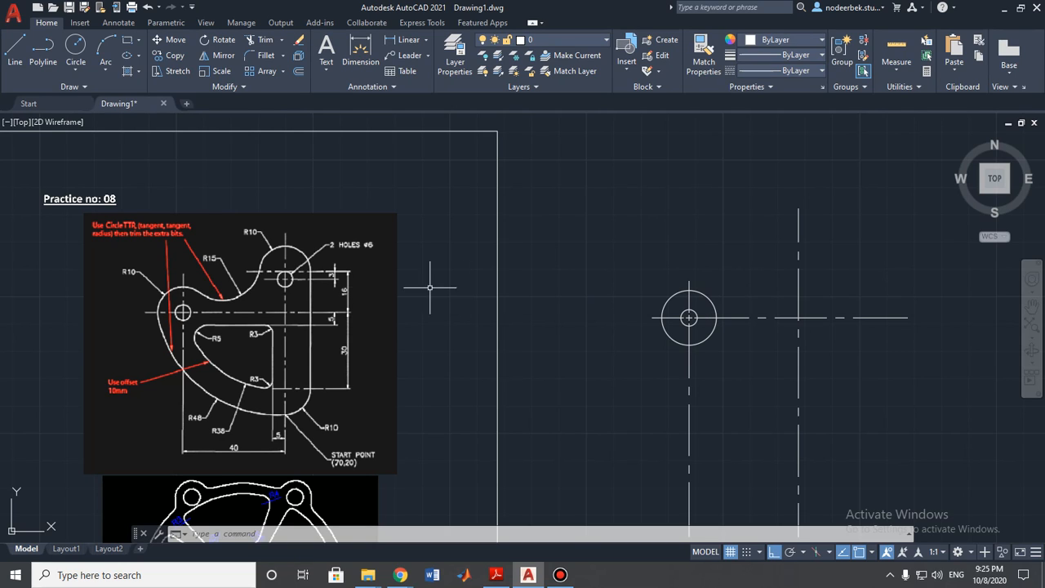
Step: Draw a circle of radius 10 centered 16 units above the intersection of the horizontal and right-hand vertical centerlines
click(84, 56)
middle_drag(588, 196, 542, 228)
shift+right_click(482, 235)
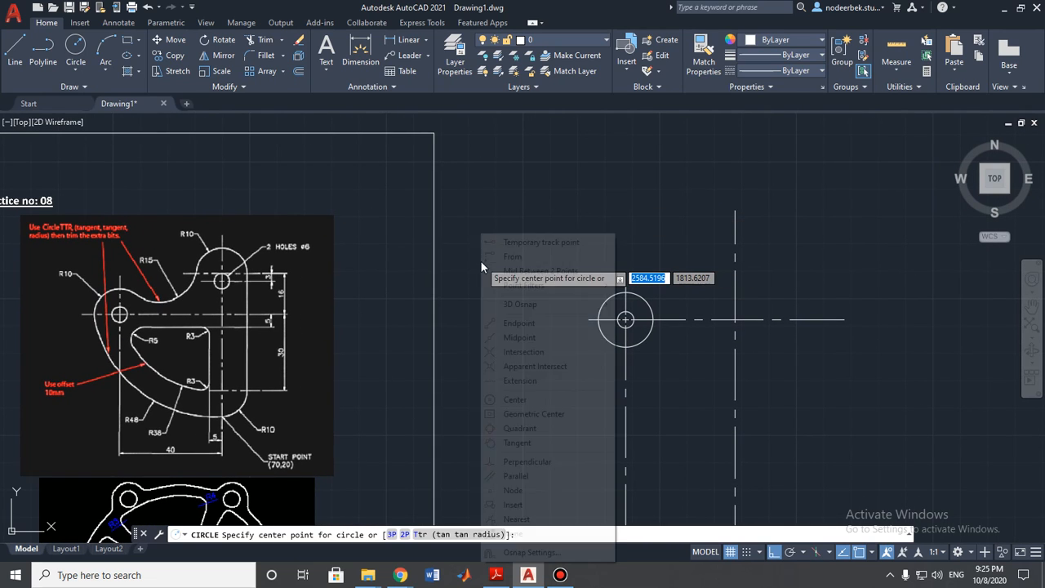
click(533, 243)
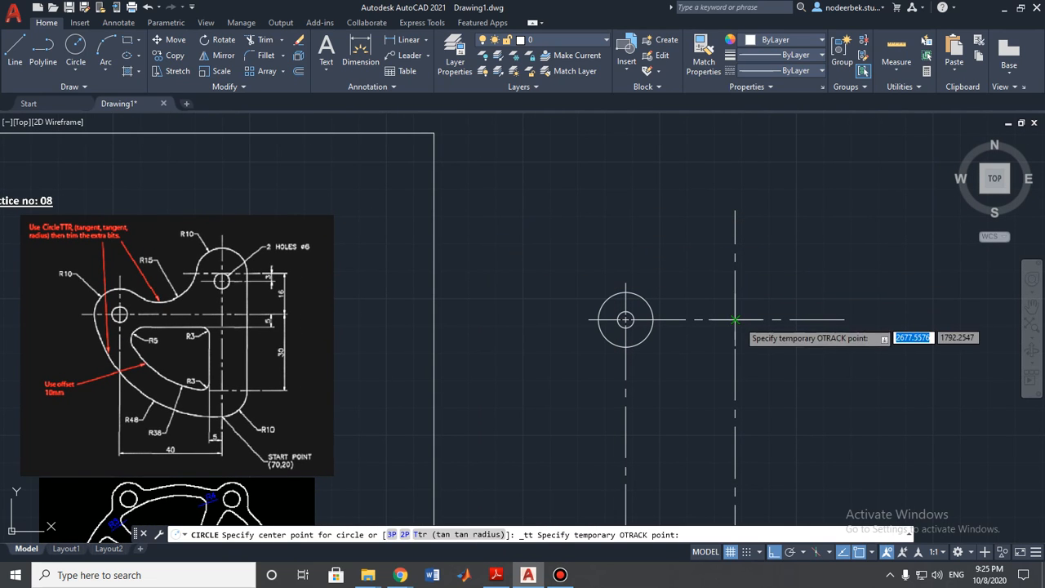
click(735, 319)
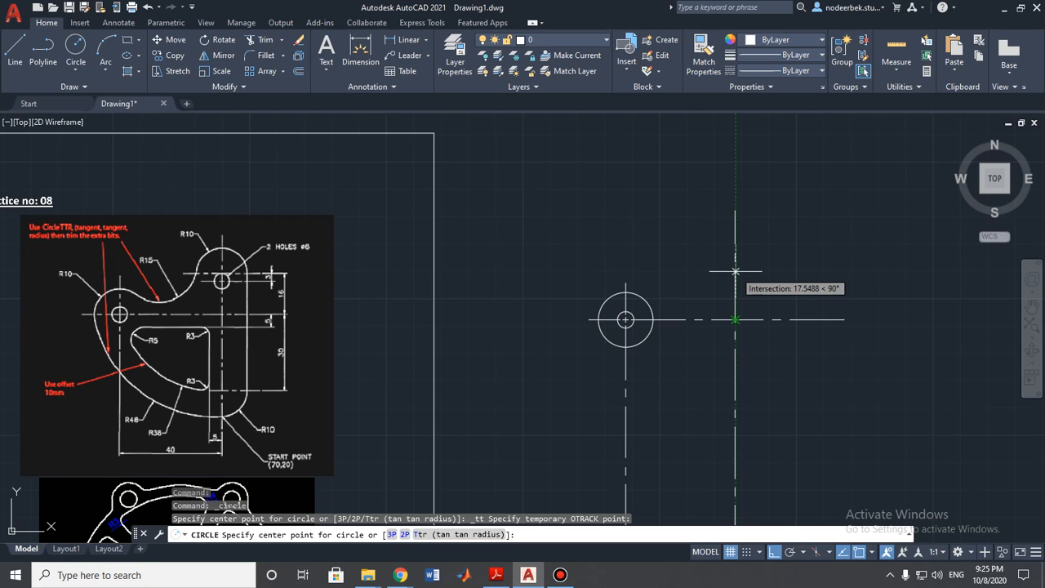
text(16)
key(Return)
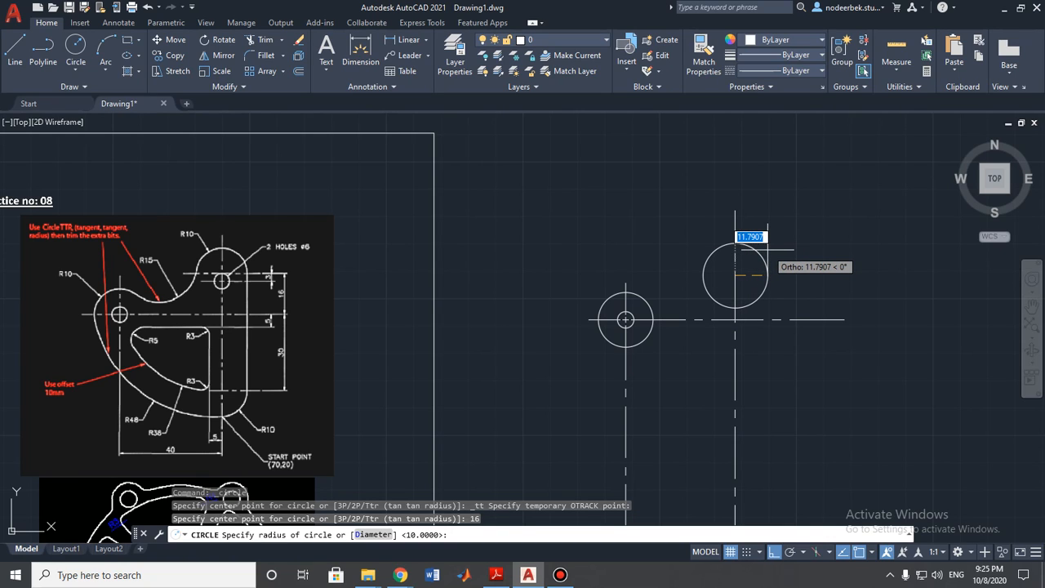
text(1)
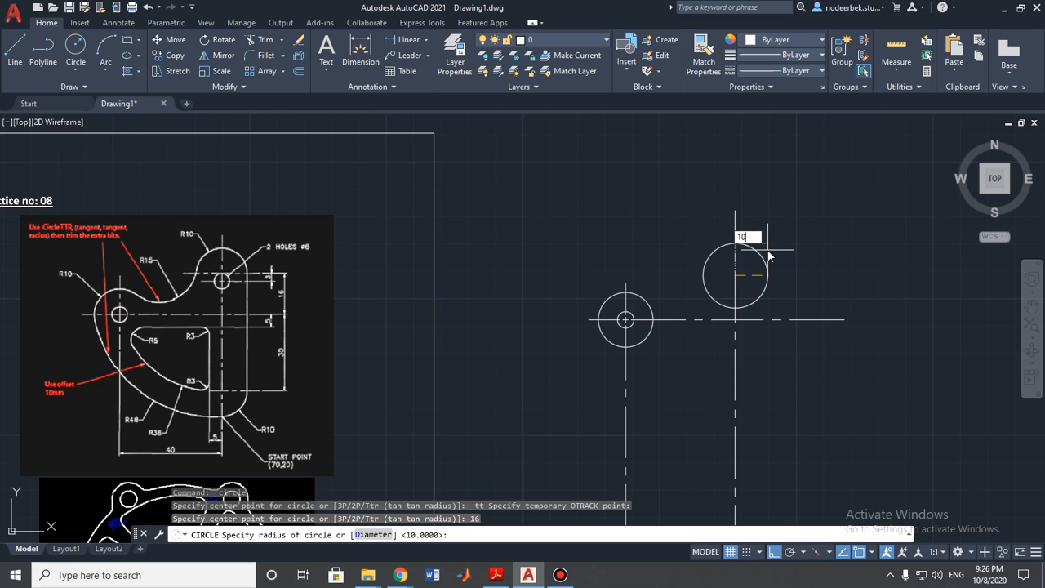
text(0)
key(Return)
scroll(761, 303, up, 2)
scroll(758, 307, down, 2)
middle_drag(749, 304, 766, 305)
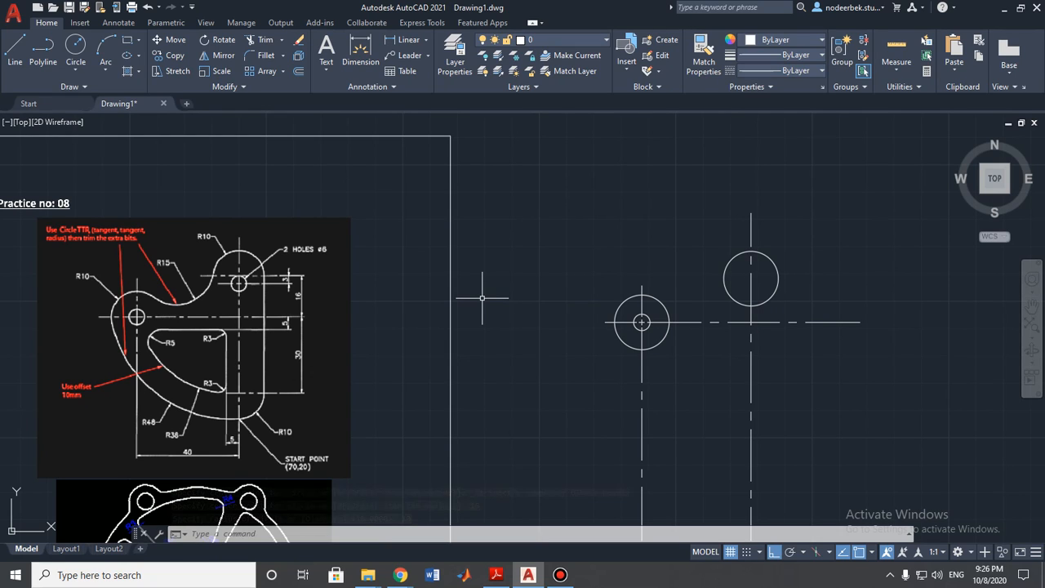
click(75, 49)
shift+right_click(585, 208)
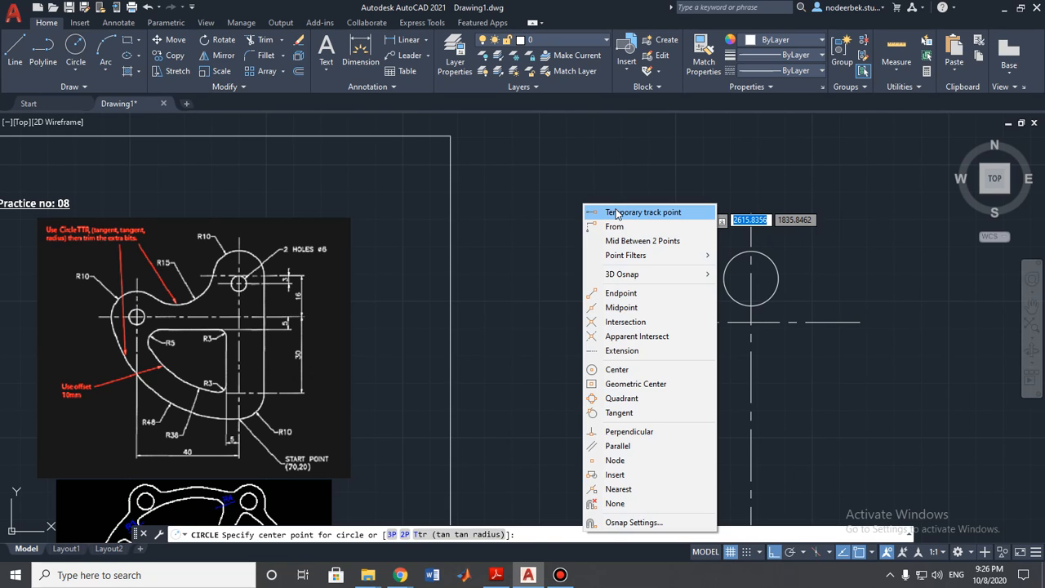
click(618, 212)
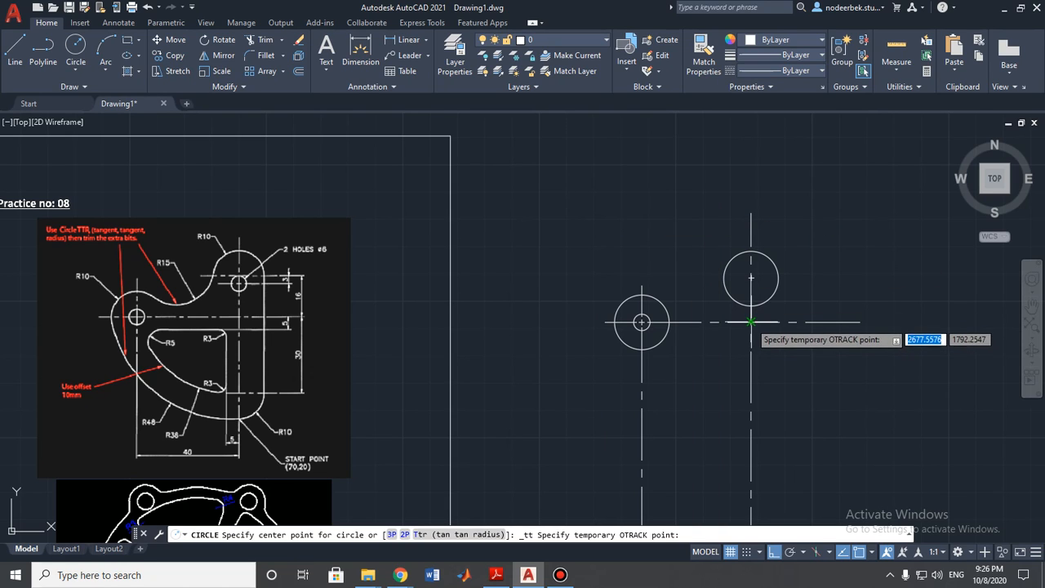
middle_drag(746, 287, 711, 296)
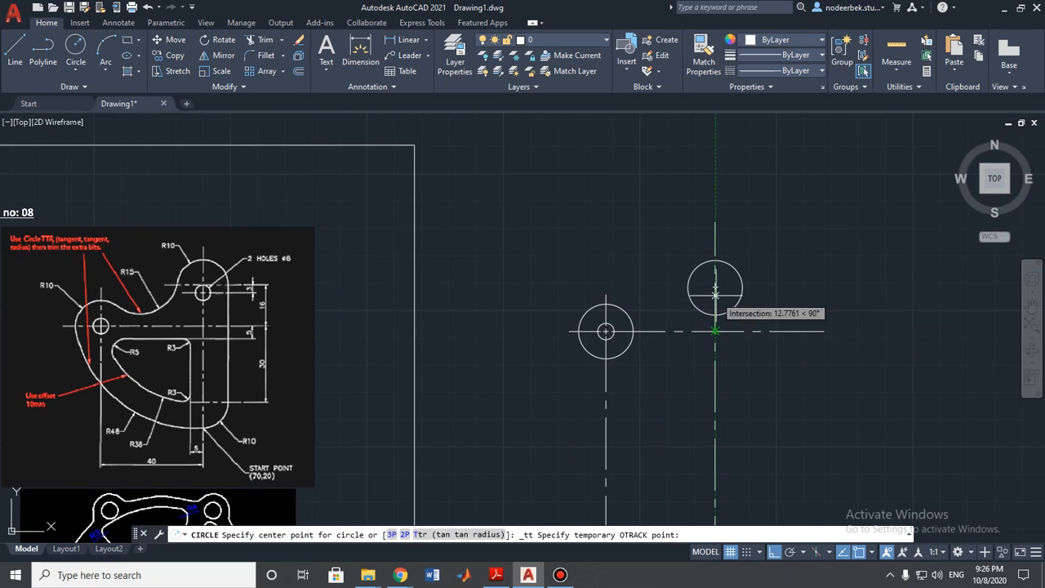
click(715, 288)
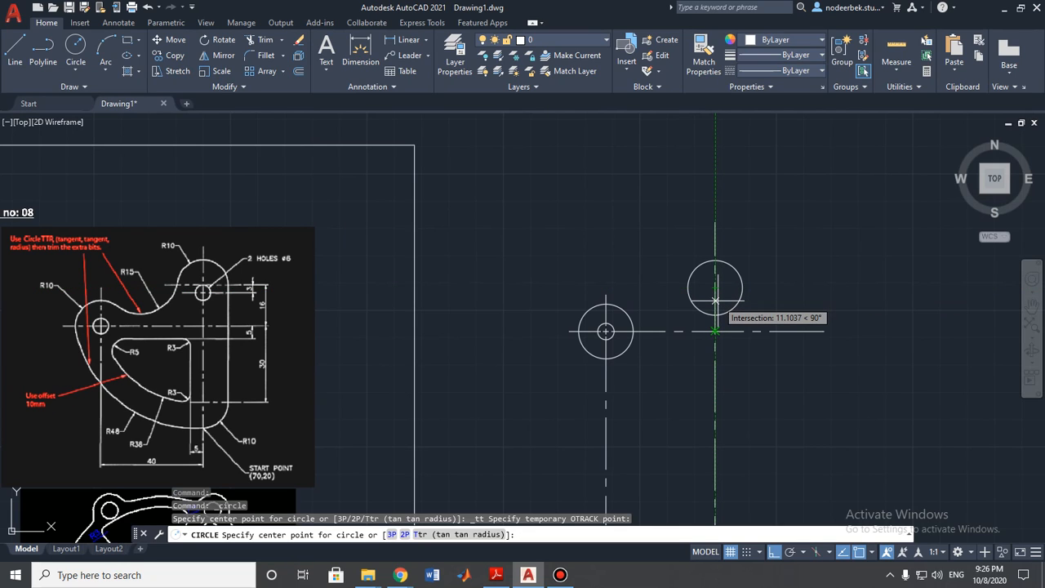
text(3)
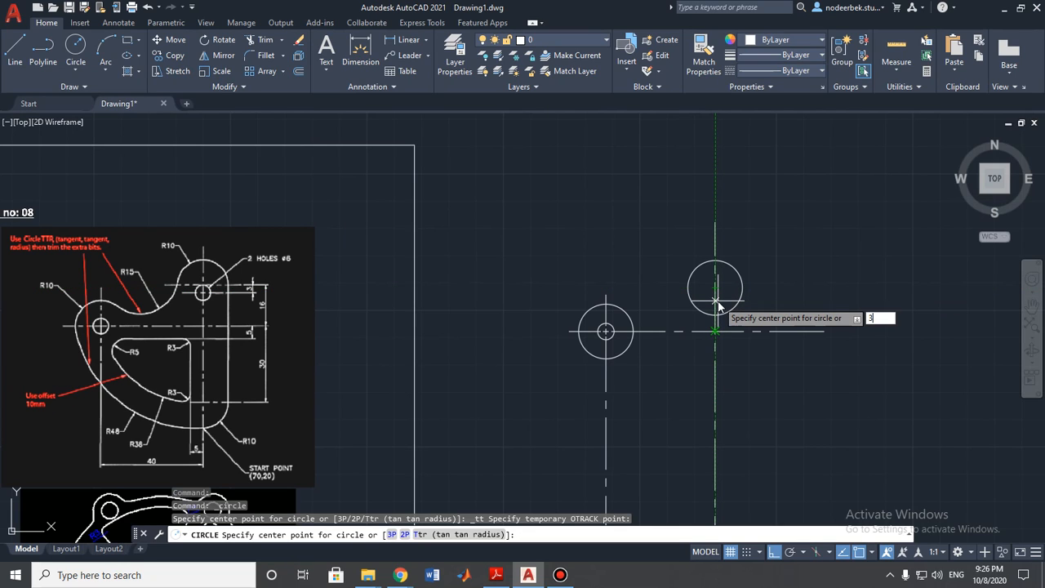
key(Return)
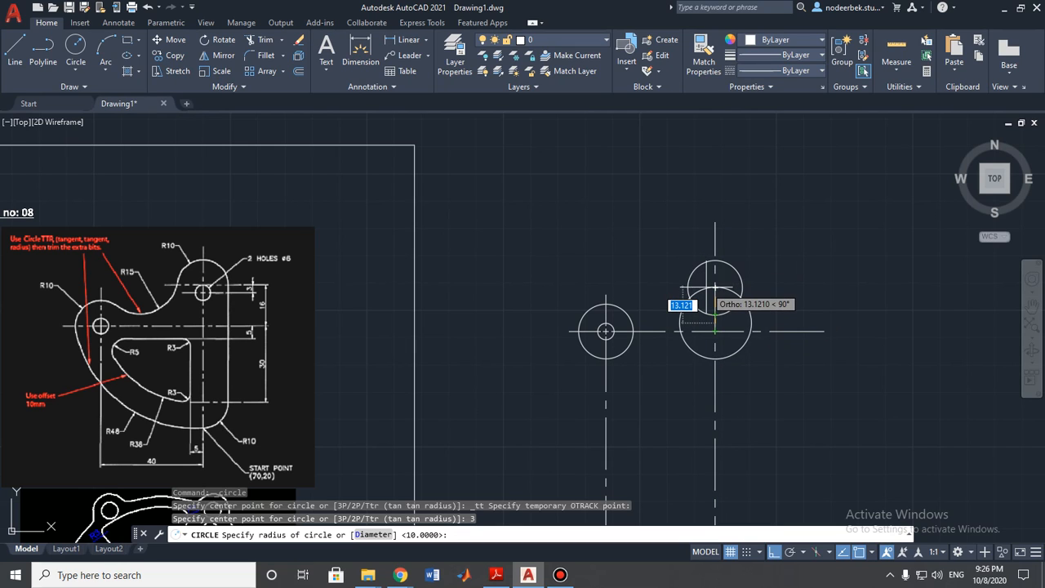
scroll(715, 320, up, 2)
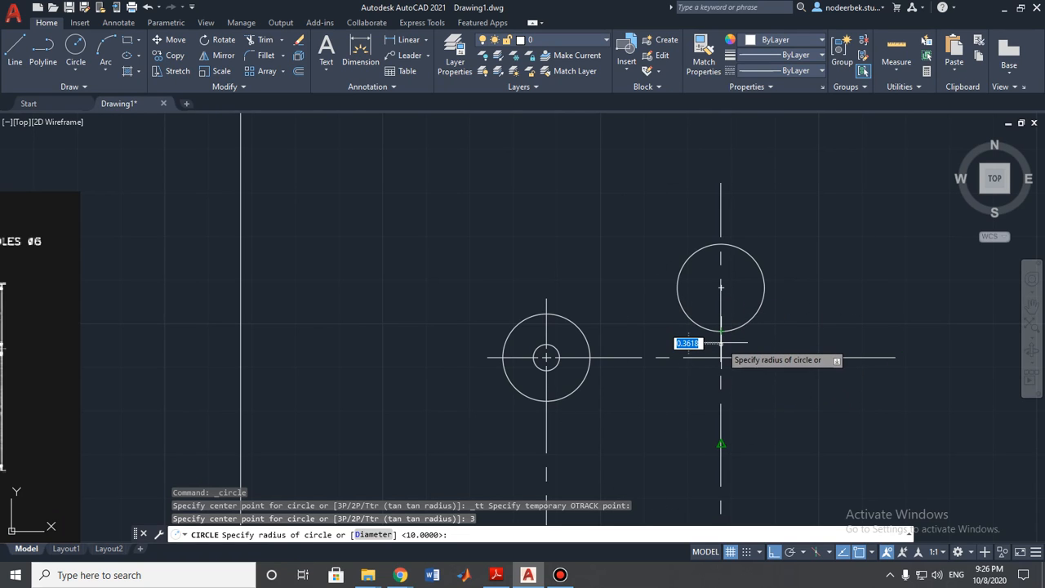
key(Escape)
middle_drag(763, 343, 708, 327)
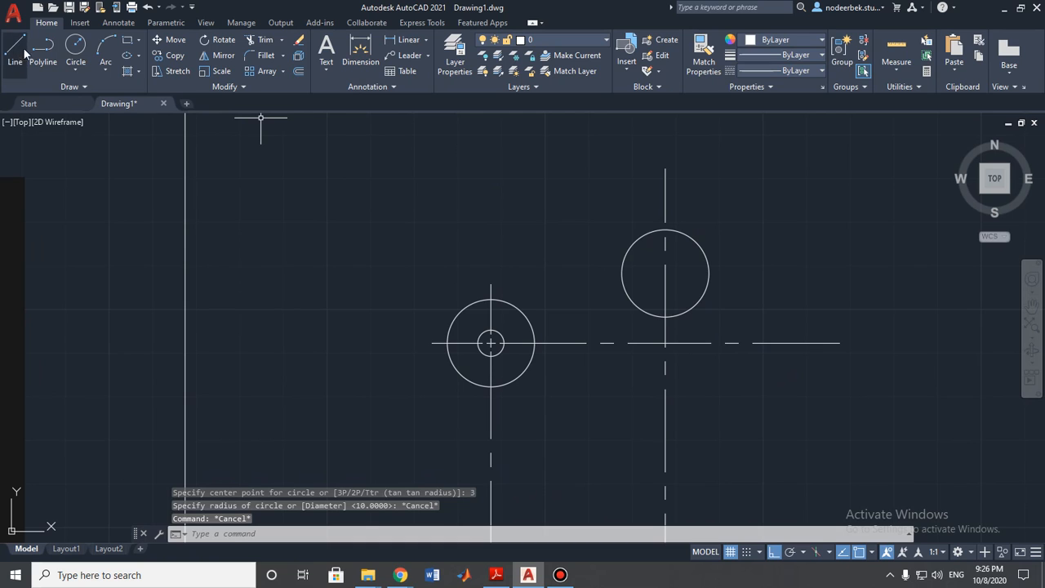
Step: Draw a hole circle of radius 3 centered on a point tracked 3 units below the upper 10-radius circle's center
click(76, 49)
shift+right_click(504, 193)
click(523, 199)
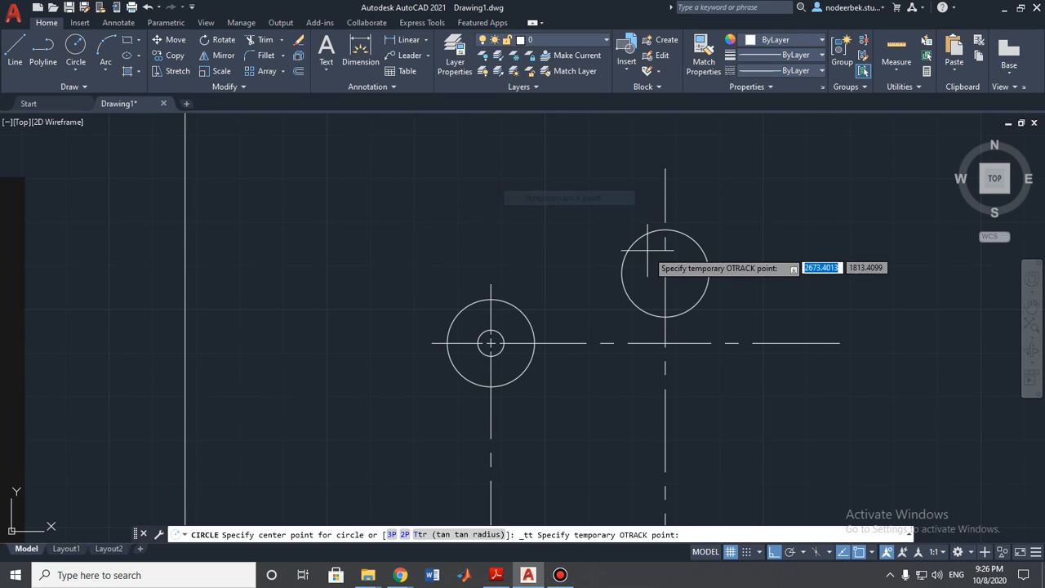
click(666, 288)
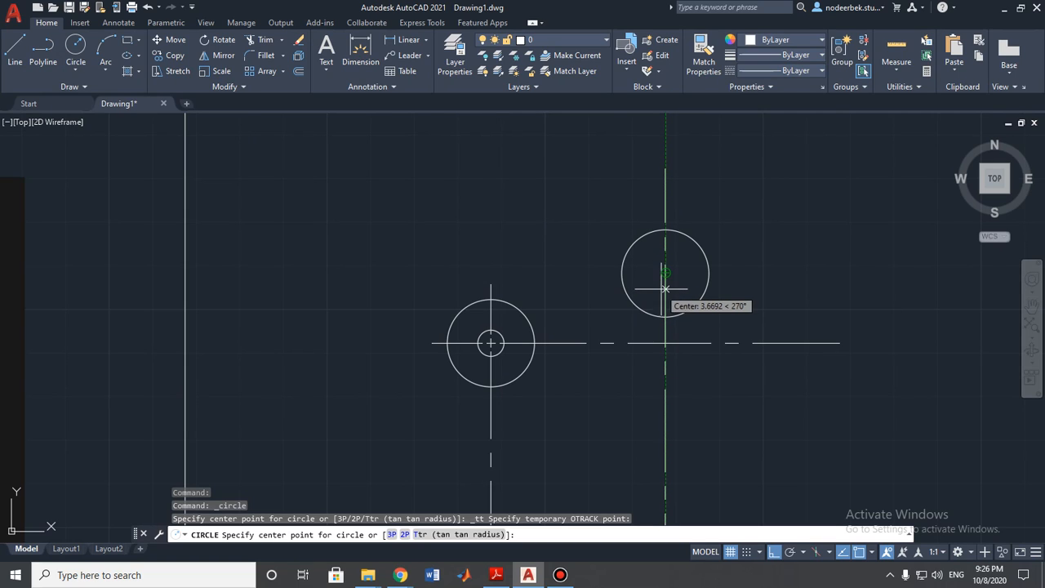
text(3)
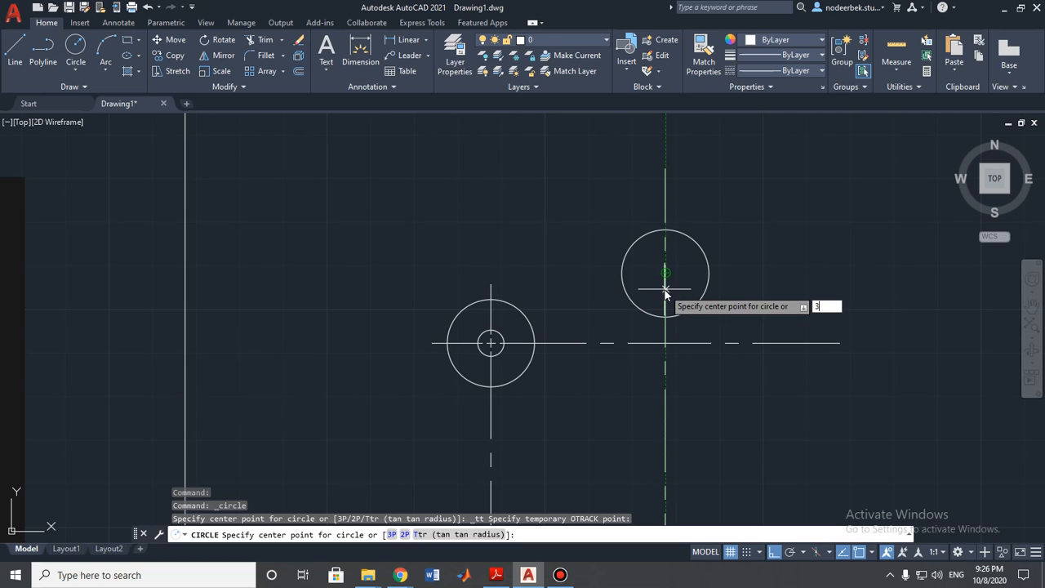
key(Return)
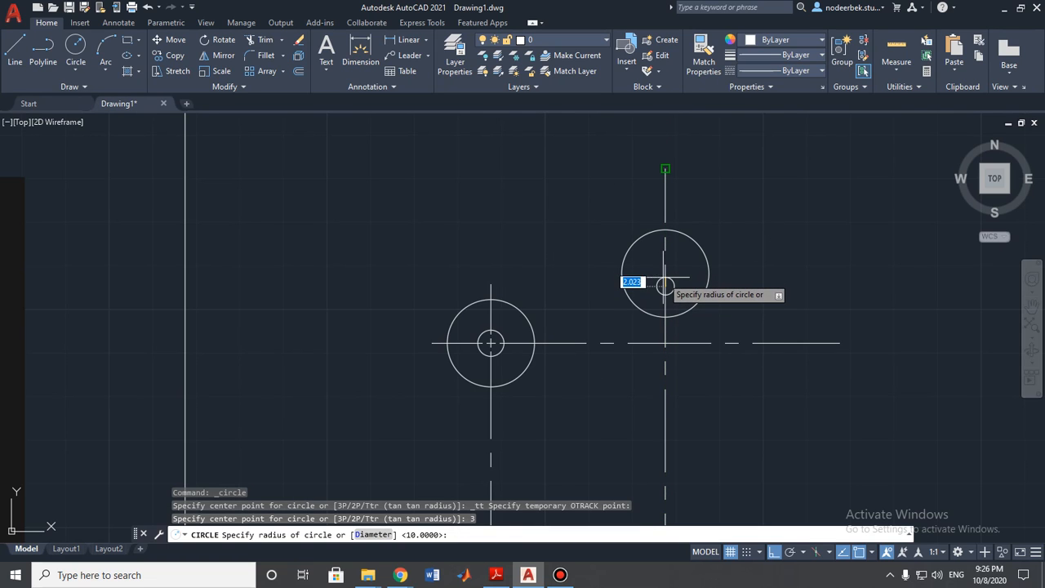
middle_drag(625, 290, 739, 272)
mouse_move(760, 273)
middle_down()
mouse_move(818, 276)
mouse_move(591, 284)
middle_up()
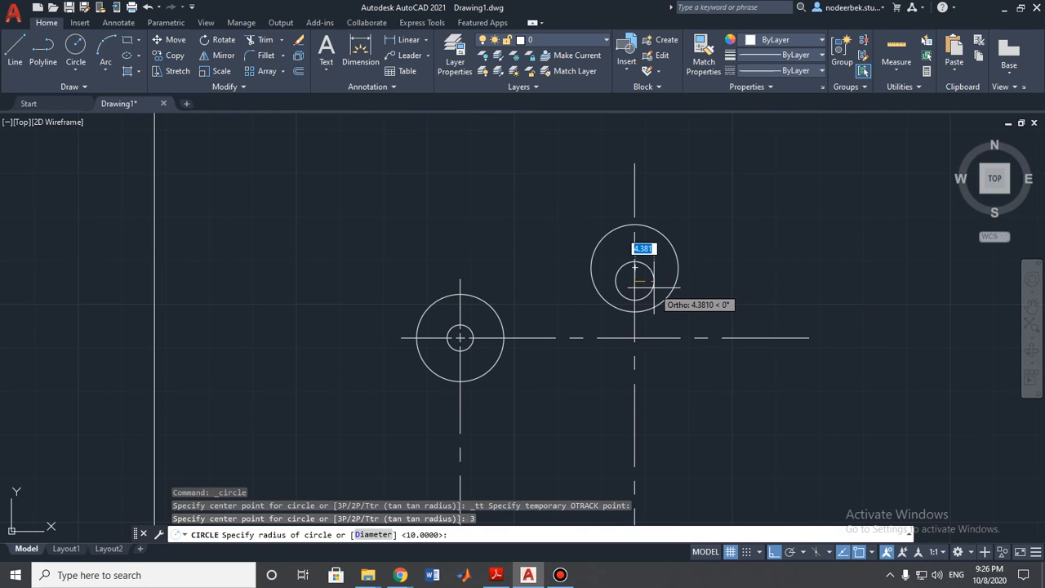
text(3)
key(Return)
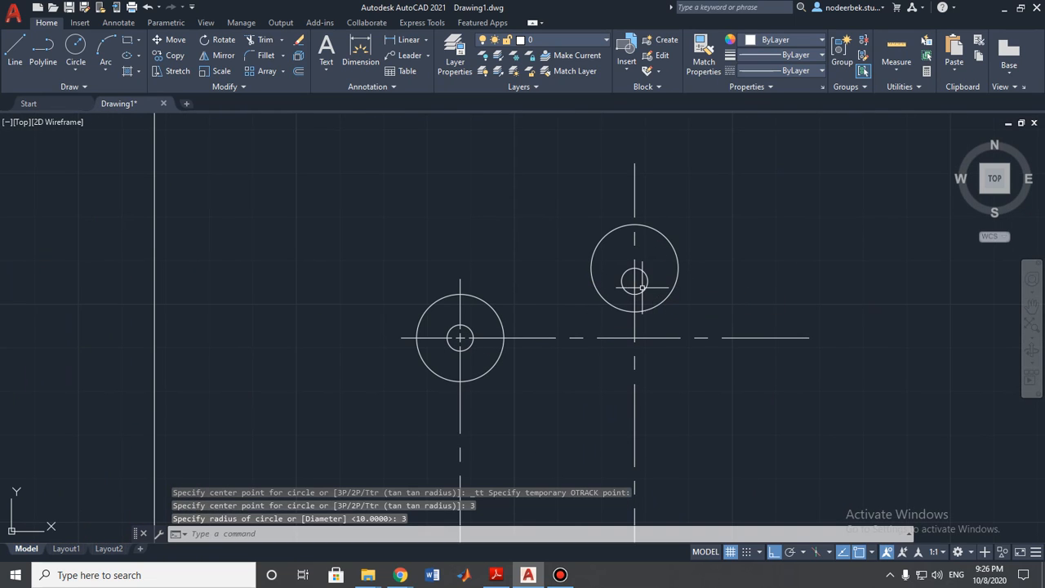
key(Escape)
Step: Examine the Circle TTR note and the arc radii between the two holes in the reference drawing and the Drawings_7 PDF in Adobe Reader
scroll(525, 241, down, 4)
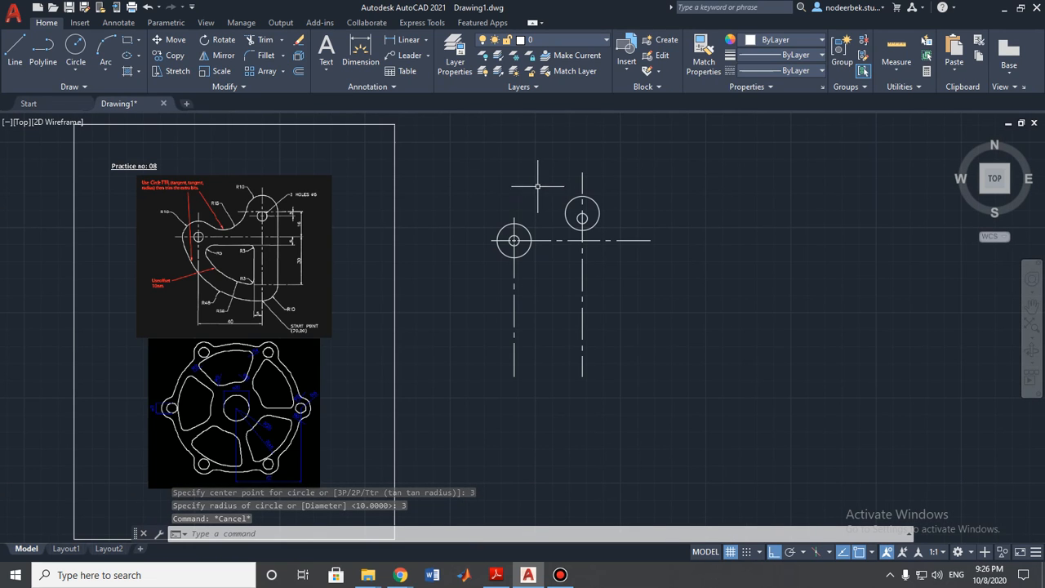
scroll(542, 188, up, 2)
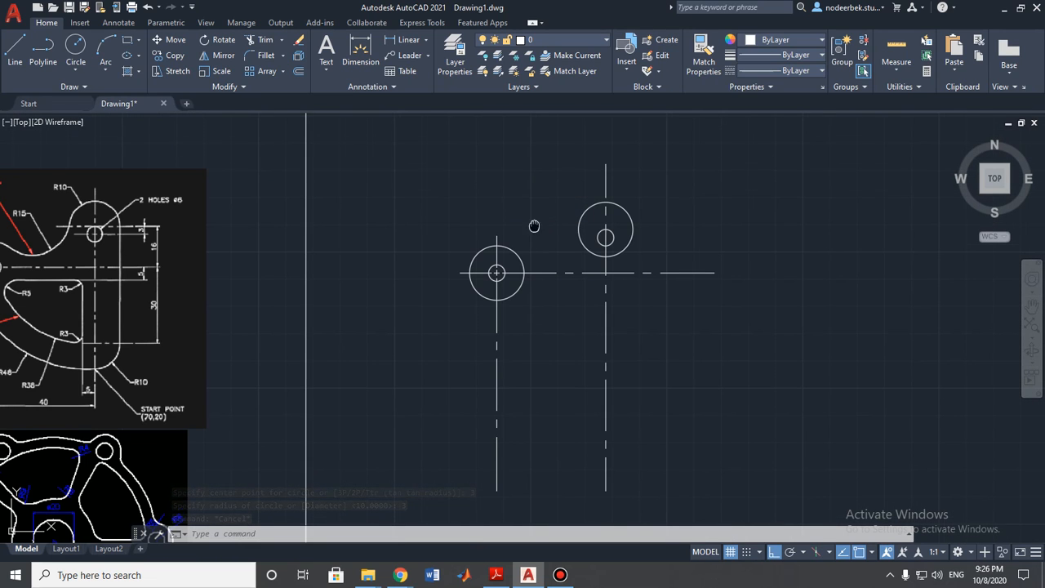
middle_drag(539, 217, 581, 186)
middle_drag(488, 192, 610, 194)
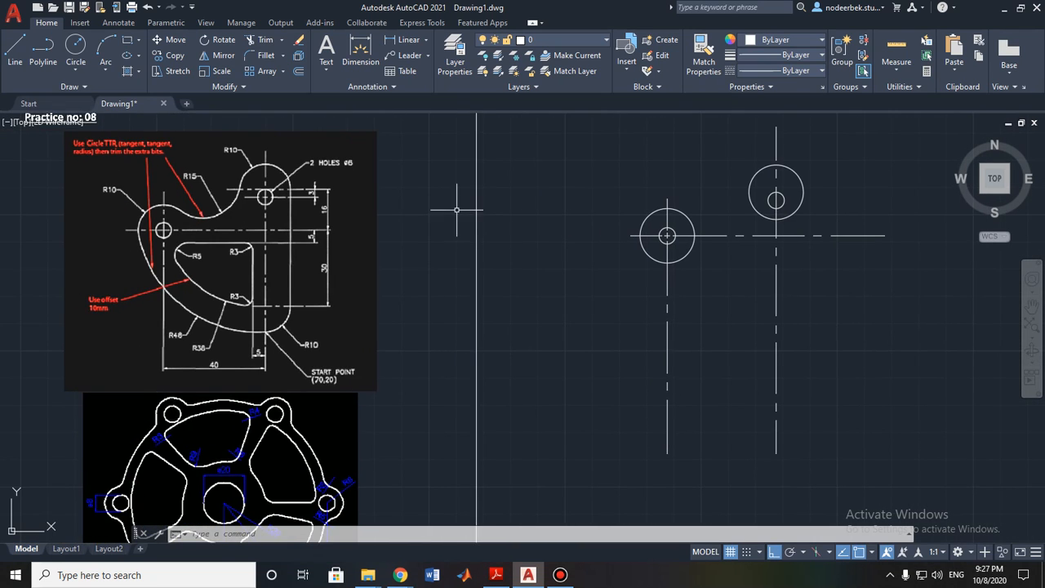
middle_drag(400, 210, 493, 218)
scroll(333, 218, up, 2)
middle_drag(334, 218, 399, 284)
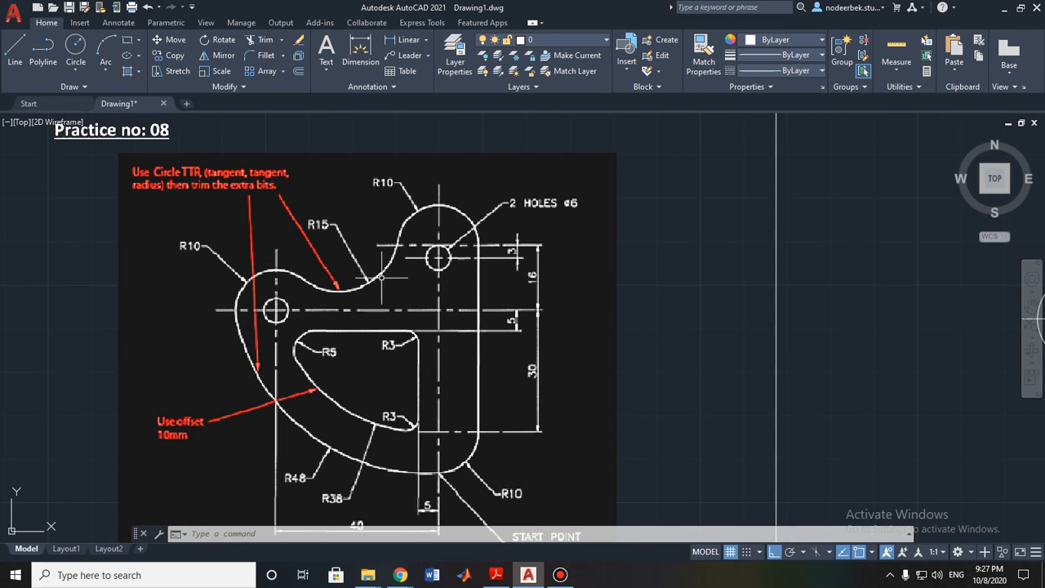
scroll(335, 256, up, 2)
middle_drag(335, 256, 363, 278)
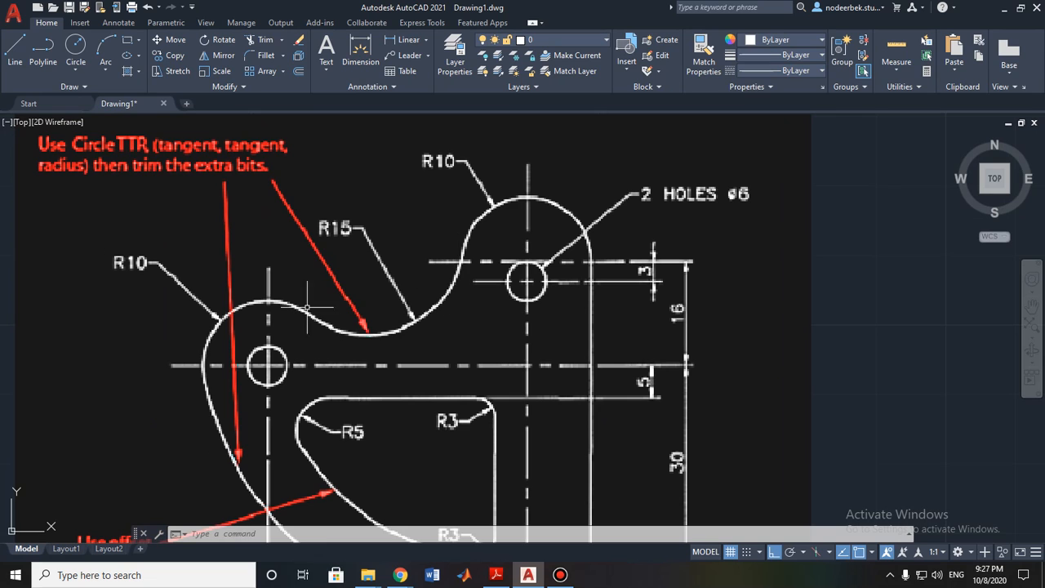
middle_drag(355, 334, 445, 324)
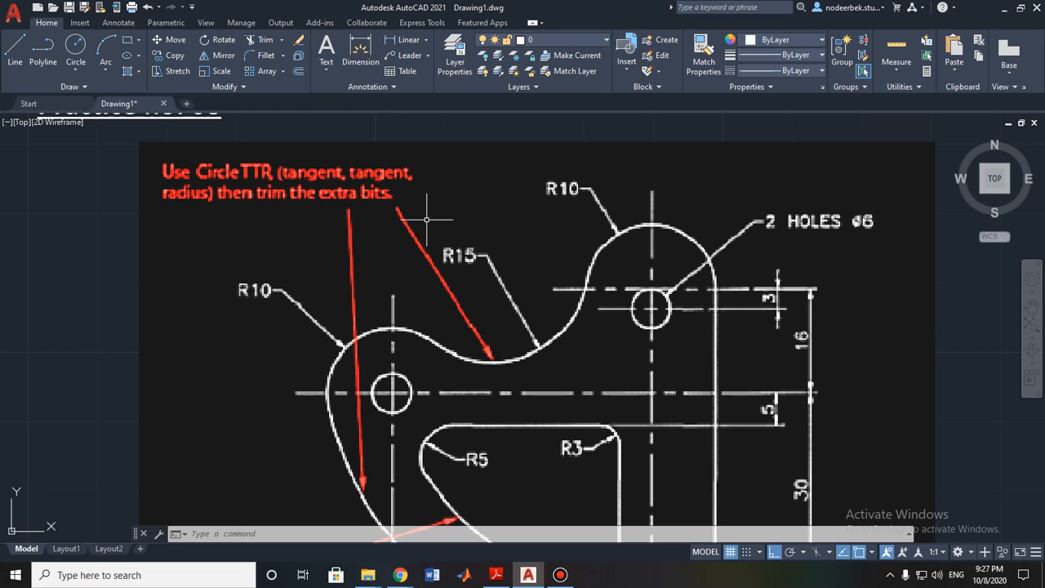
click(496, 575)
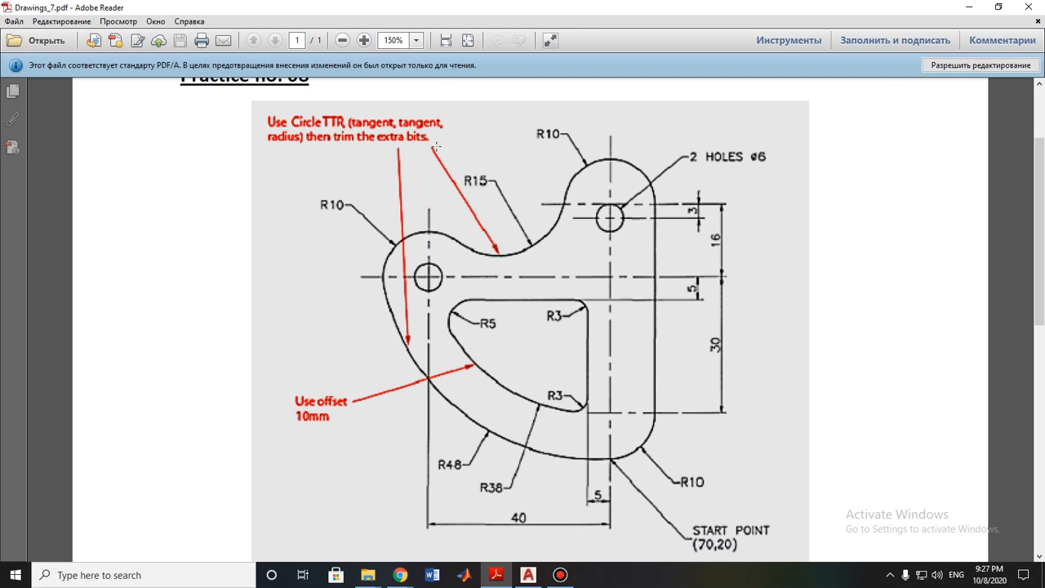
click(969, 6)
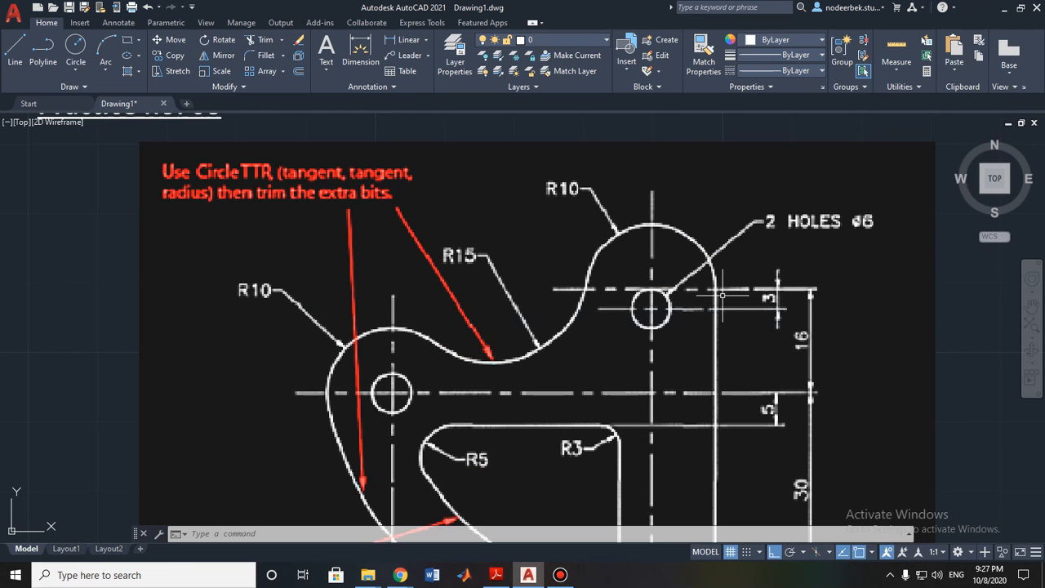
Step: Draw a tangent-tangent-radius circle of radius 15 touching the upper sides of the left and upper-right 10-radius circles
scroll(771, 317, down, 2)
middle_drag(795, 311, 610, 310)
mouse_move(749, 312)
middle_down()
mouse_move(586, 313)
mouse_move(607, 243)
middle_up()
scroll(756, 315, down, 2)
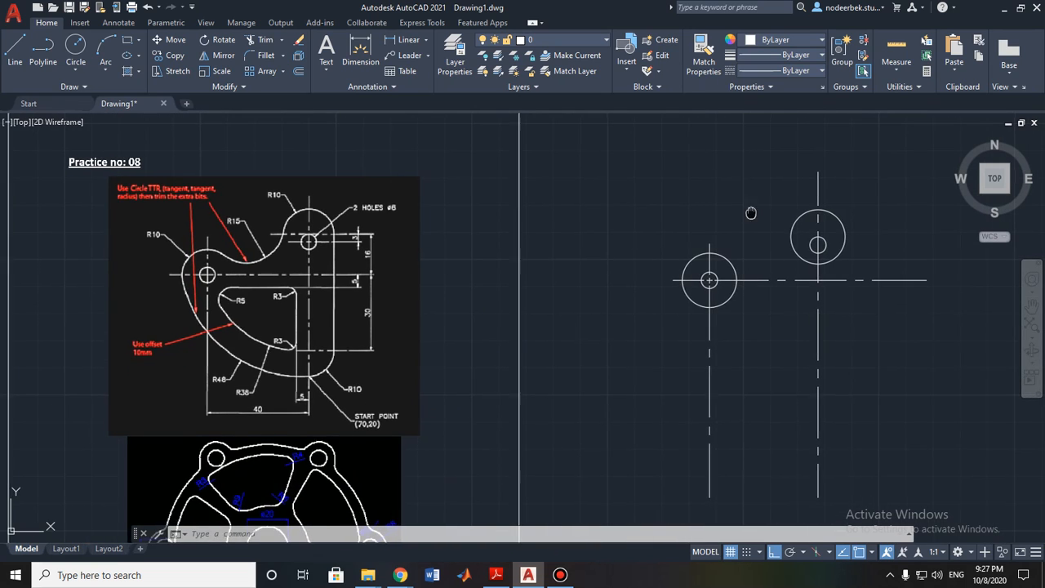
middle_drag(756, 211, 703, 230)
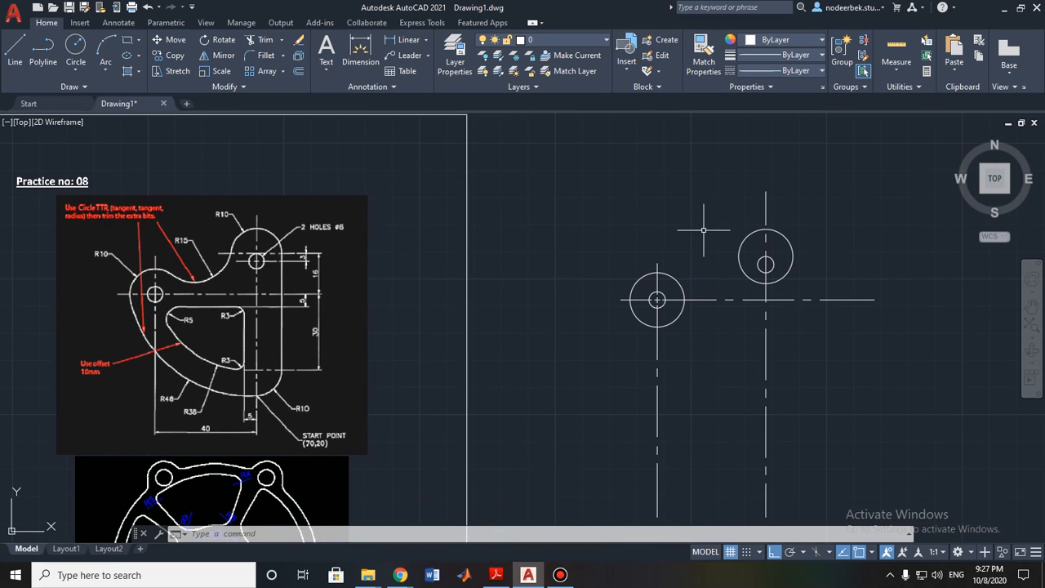
click(77, 74)
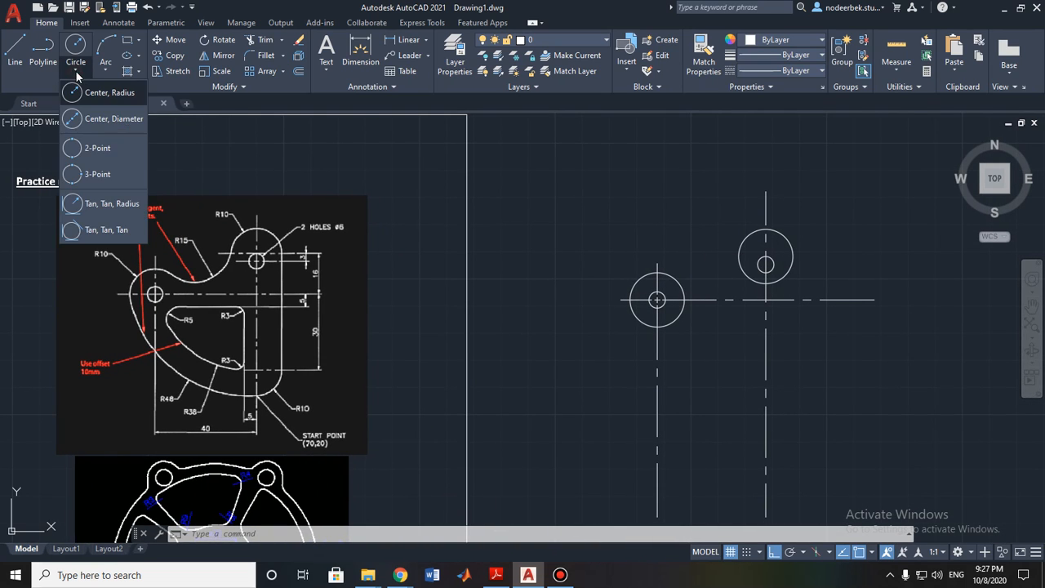
click(111, 208)
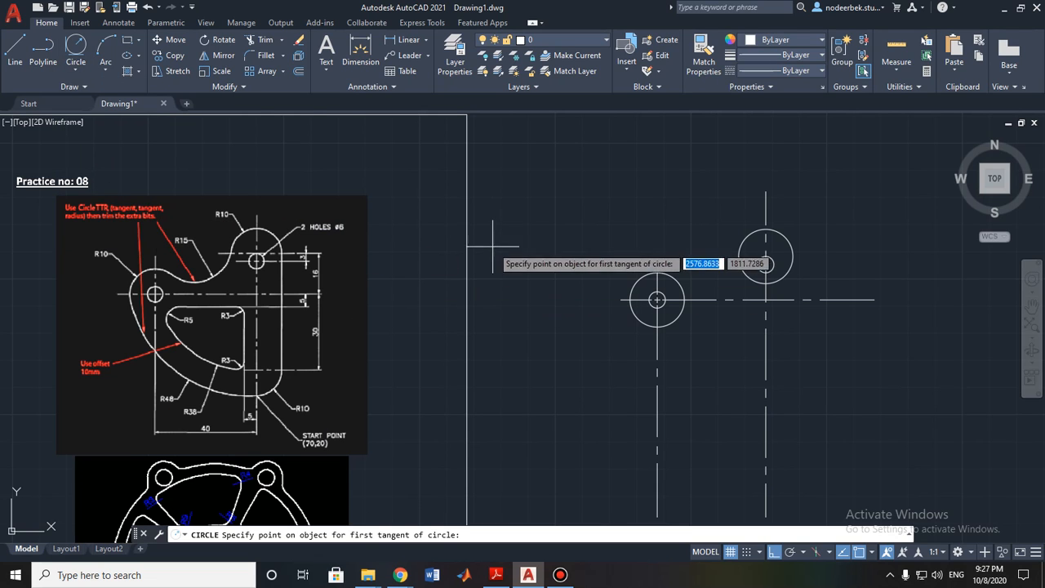
middle_drag(484, 239, 427, 222)
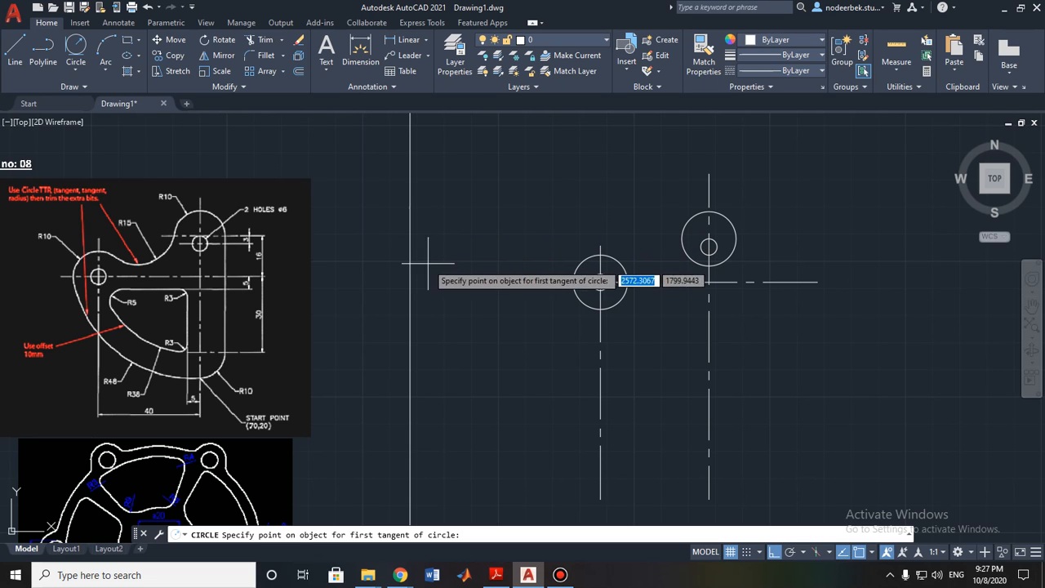
mouse_move(495, 282)
middle_down()
mouse_move(477, 261)
mouse_move(476, 291)
middle_up()
scroll(473, 289, up, 2)
click(706, 279)
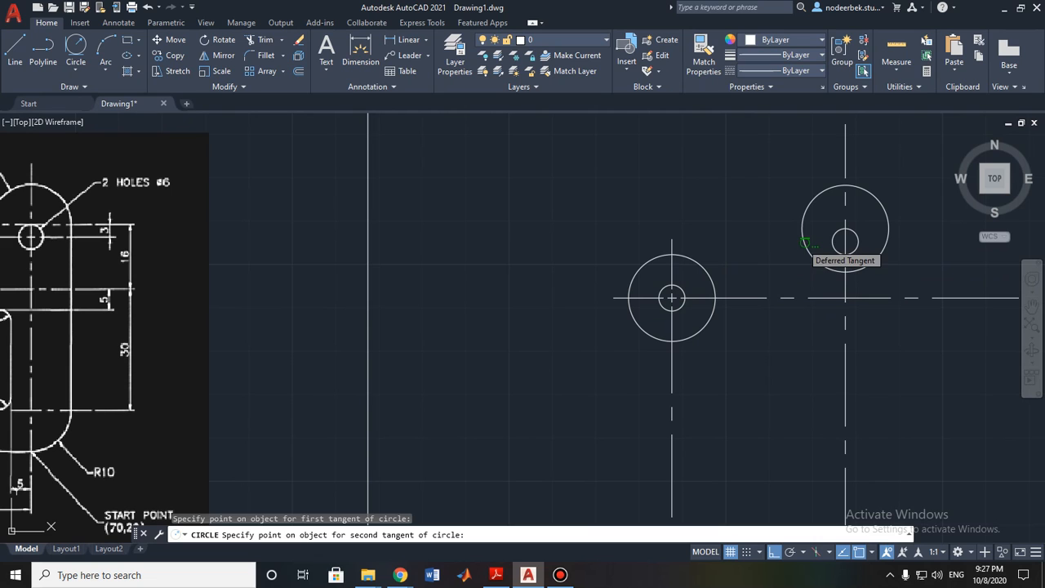
click(804, 243)
middle_drag(770, 247, 828, 253)
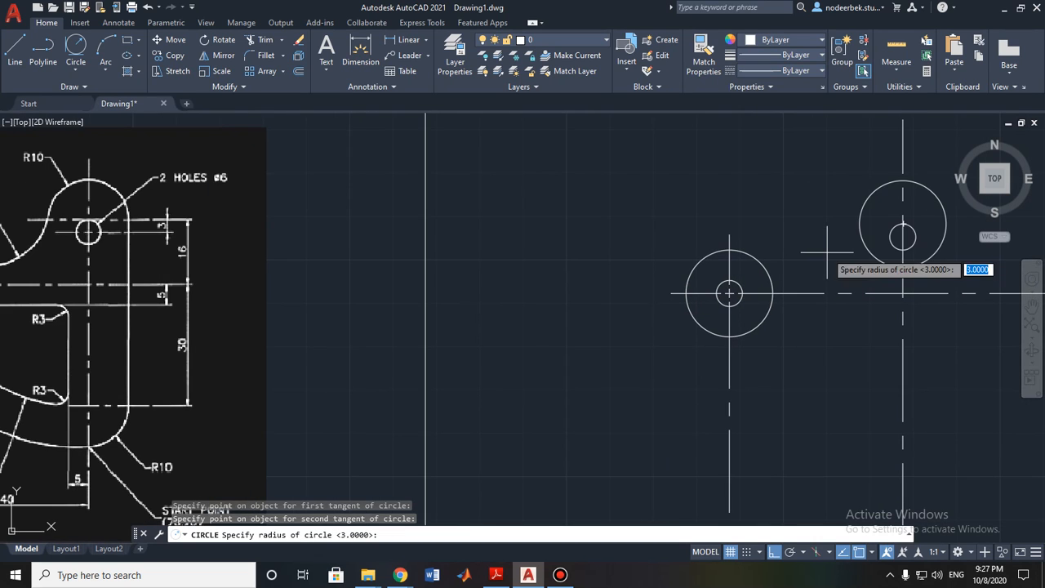
scroll(854, 240, down, 2)
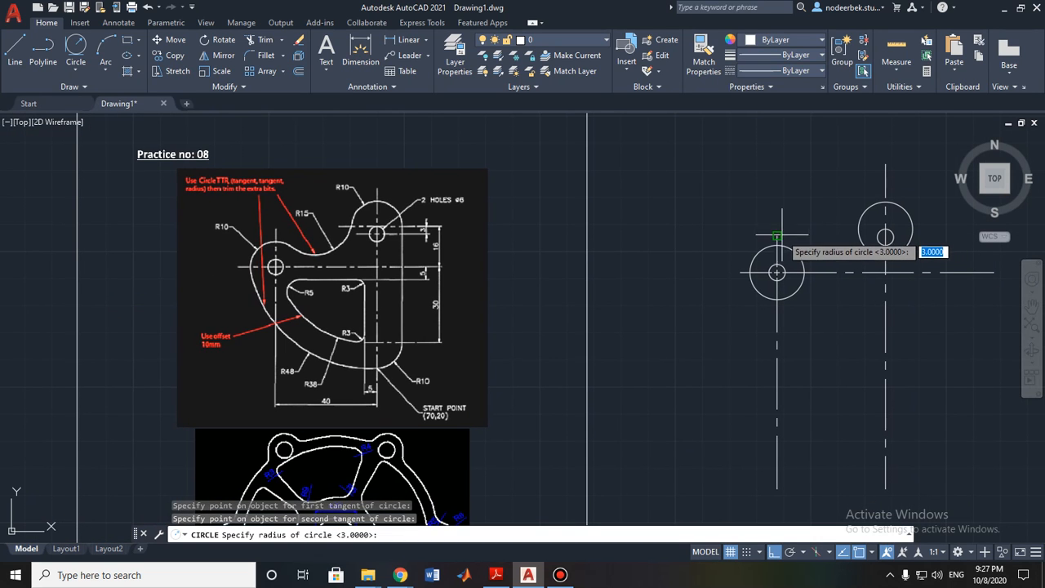
text(15)
key(Return)
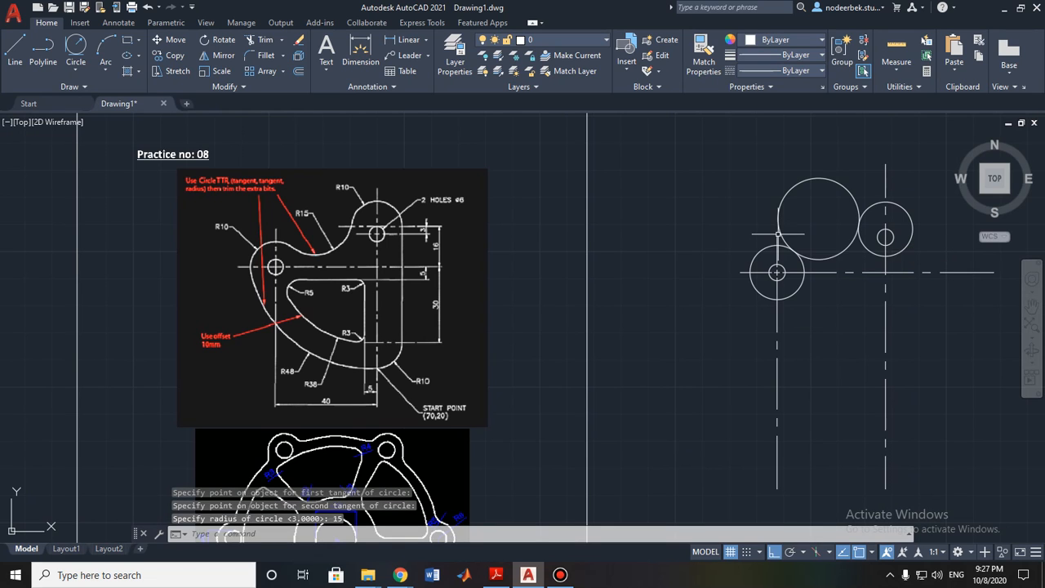
key(Escape)
Step: Trim away the upper part of the 15-radius circle, keeping only the lower arc between the two 10-radius circles
scroll(620, 212, up, 3)
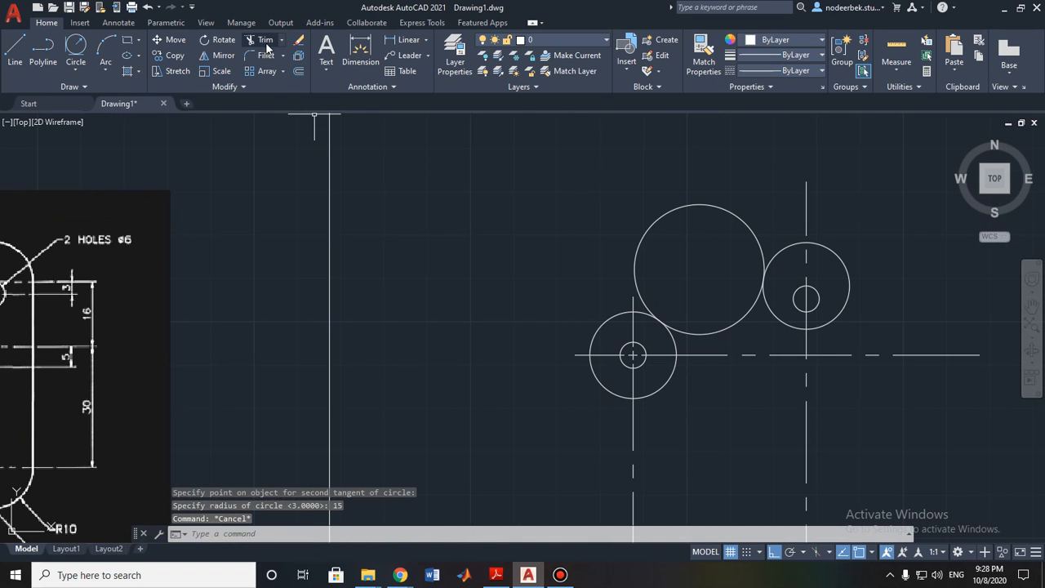
click(266, 41)
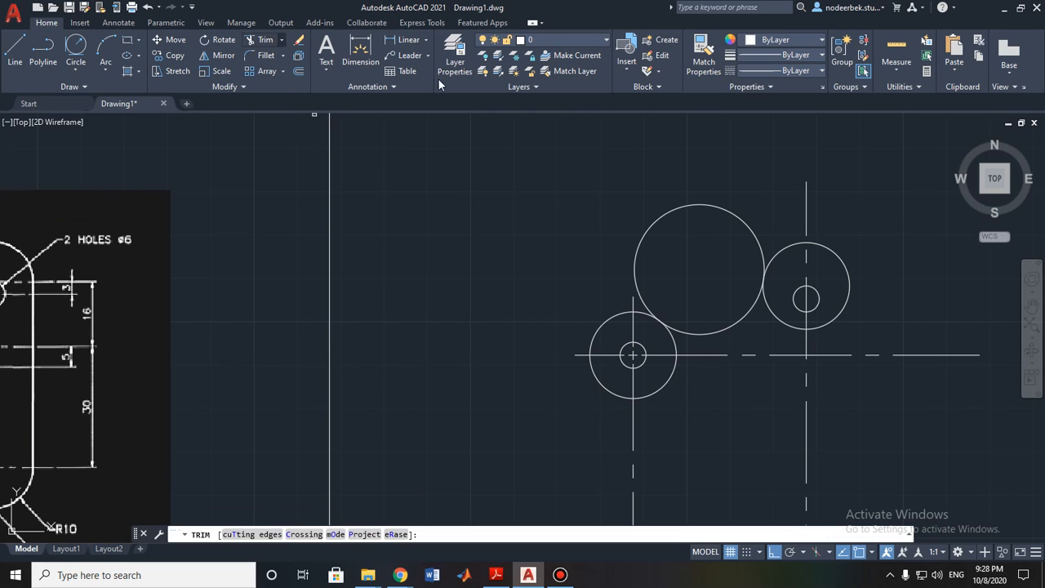
click(680, 205)
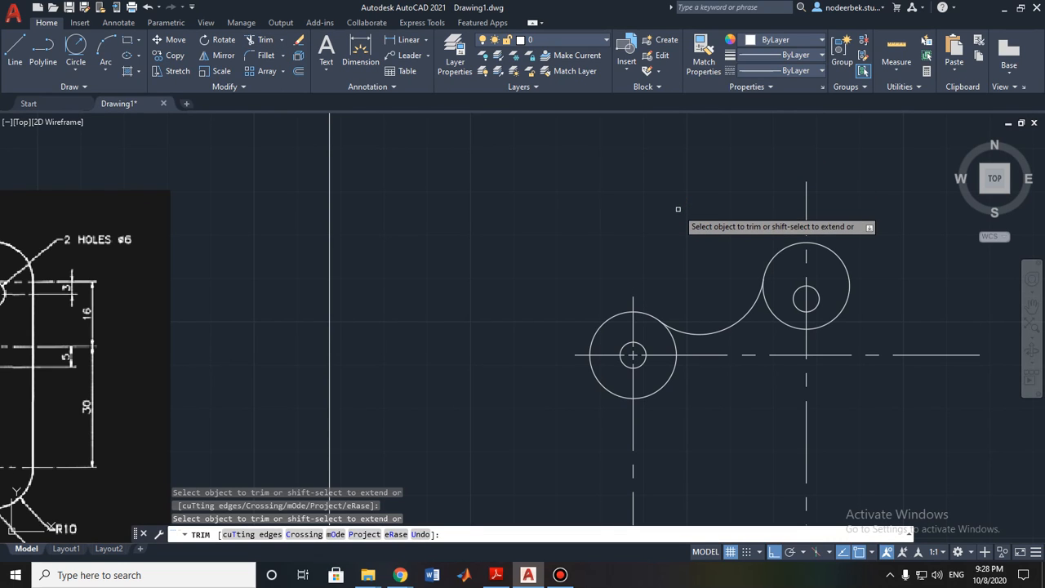
key(Escape)
Step: Add a center mark to the upper 3-radius hole circle
scroll(572, 262, down, 3)
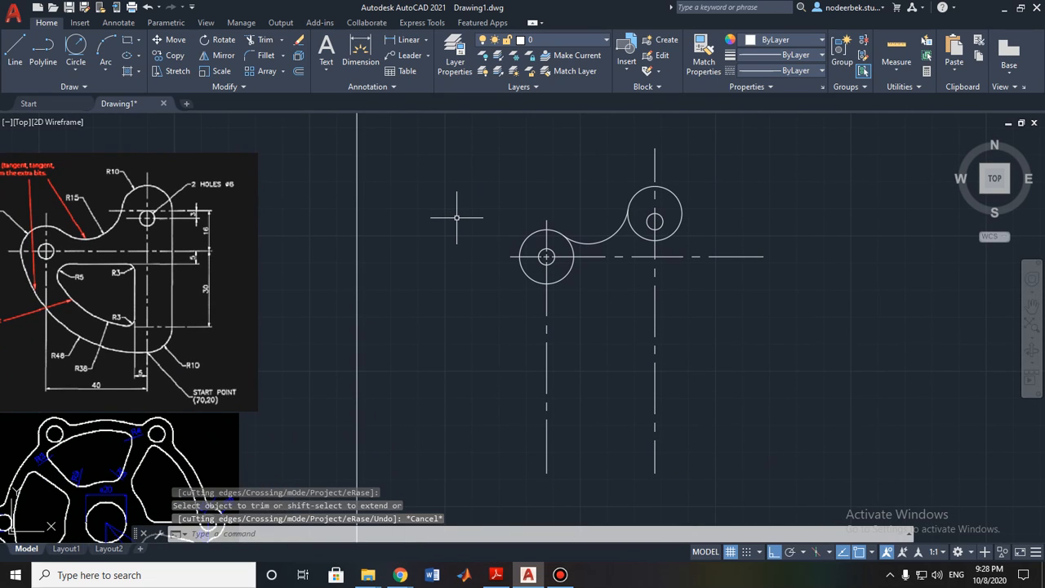
mouse_move(508, 261)
middle_down()
mouse_move(472, 264)
mouse_move(470, 254)
middle_up()
scroll(523, 236, up, 2)
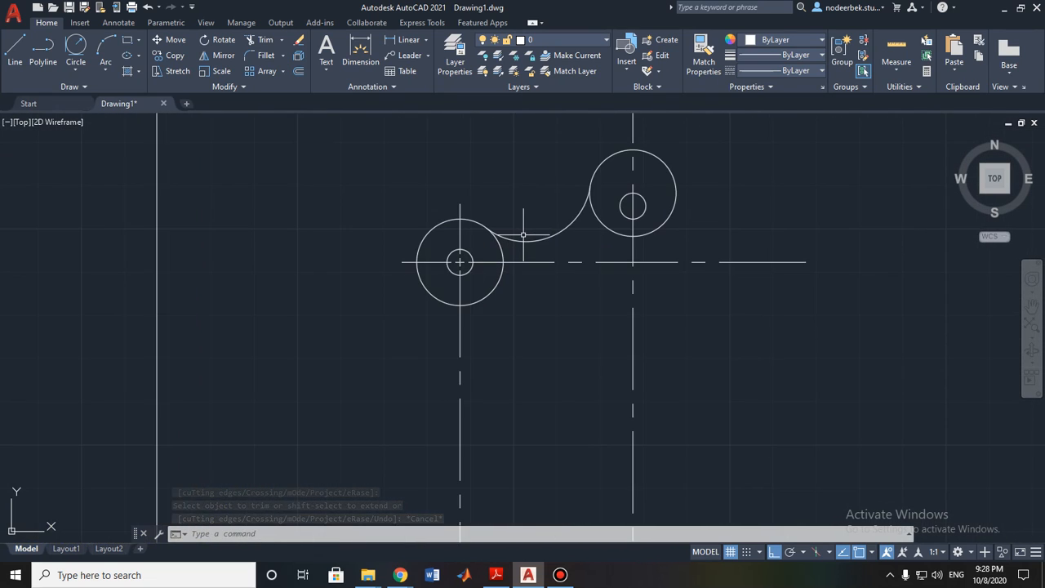
click(121, 22)
click(432, 54)
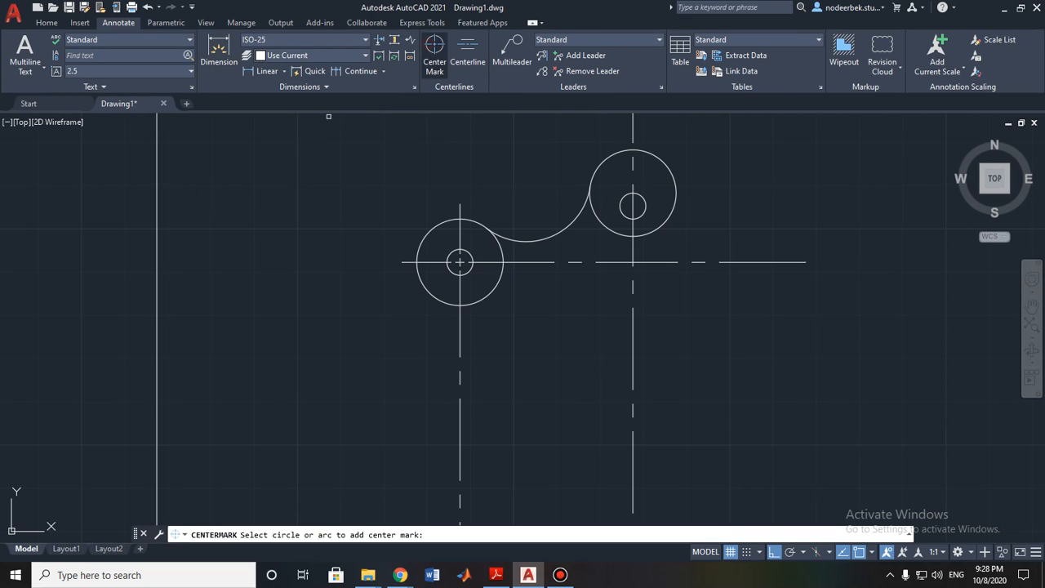
click(637, 193)
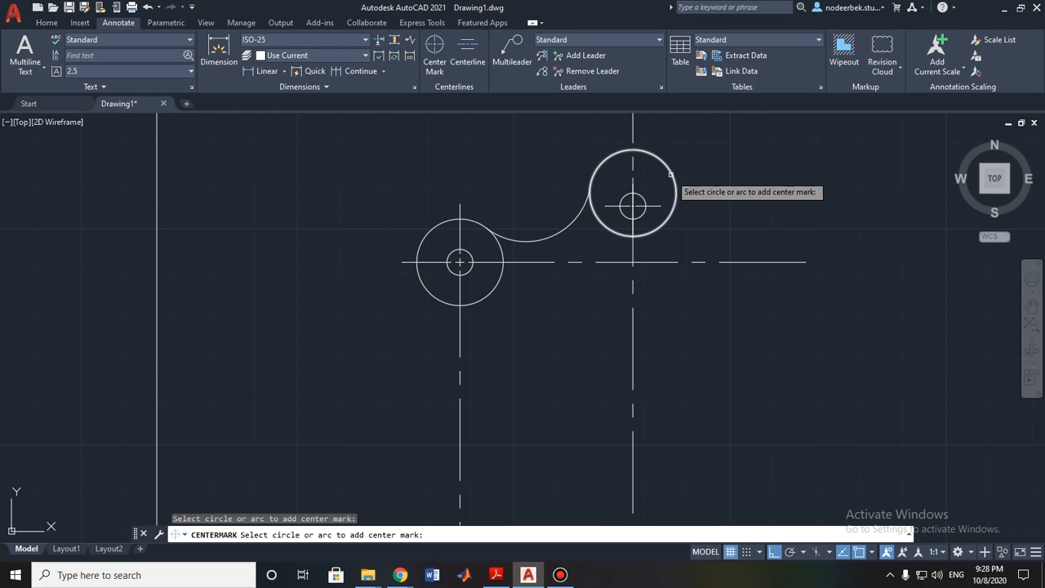
key(Escape)
Step: Draw a vertical line 46 units downward from the right quadrant of the upper 10-radius circle
middle_drag(568, 289, 653, 230)
scroll(819, 235, down, 2)
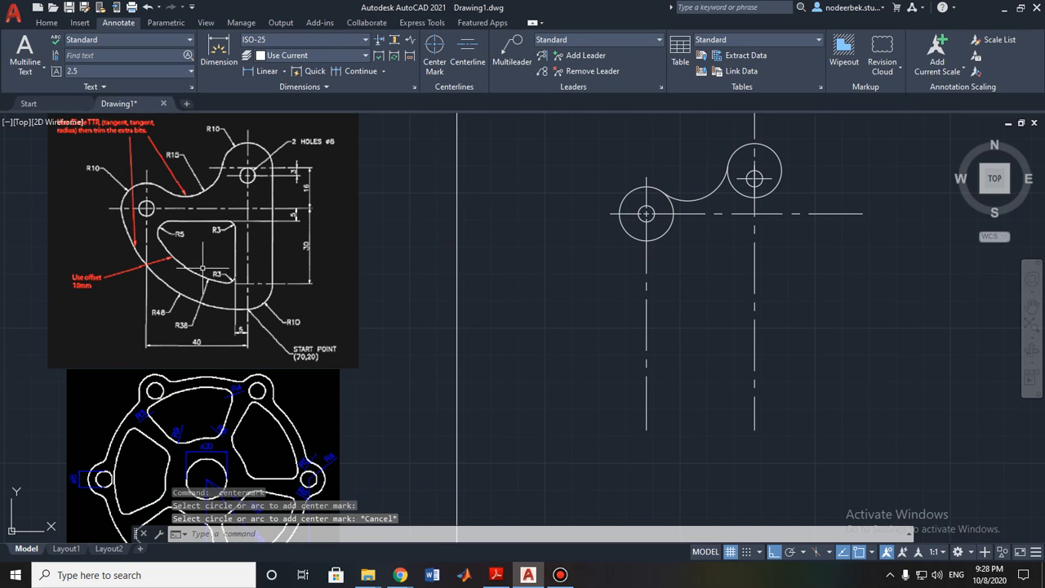
middle_drag(597, 263, 572, 263)
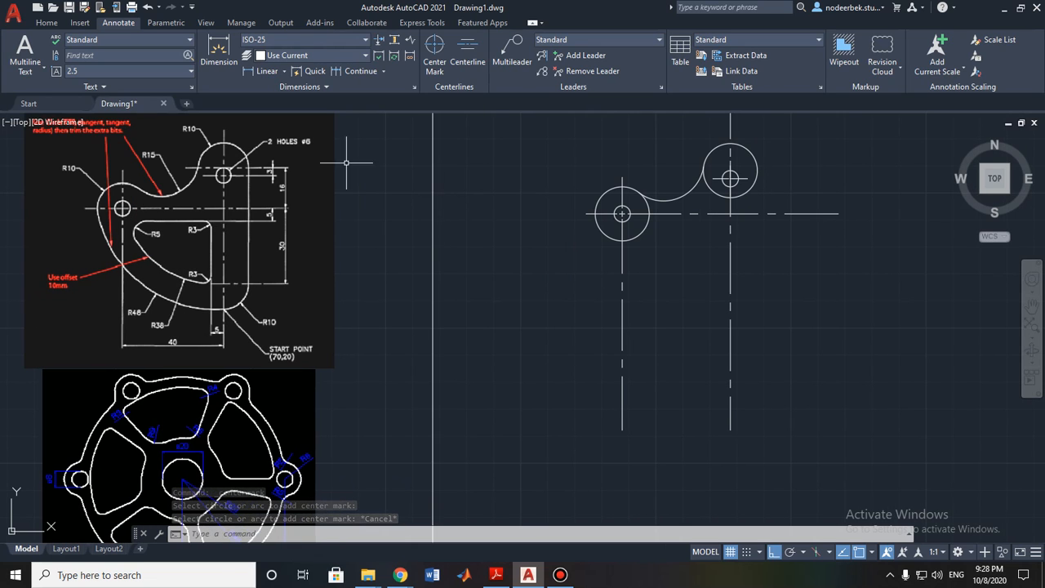
click(46, 22)
click(15, 51)
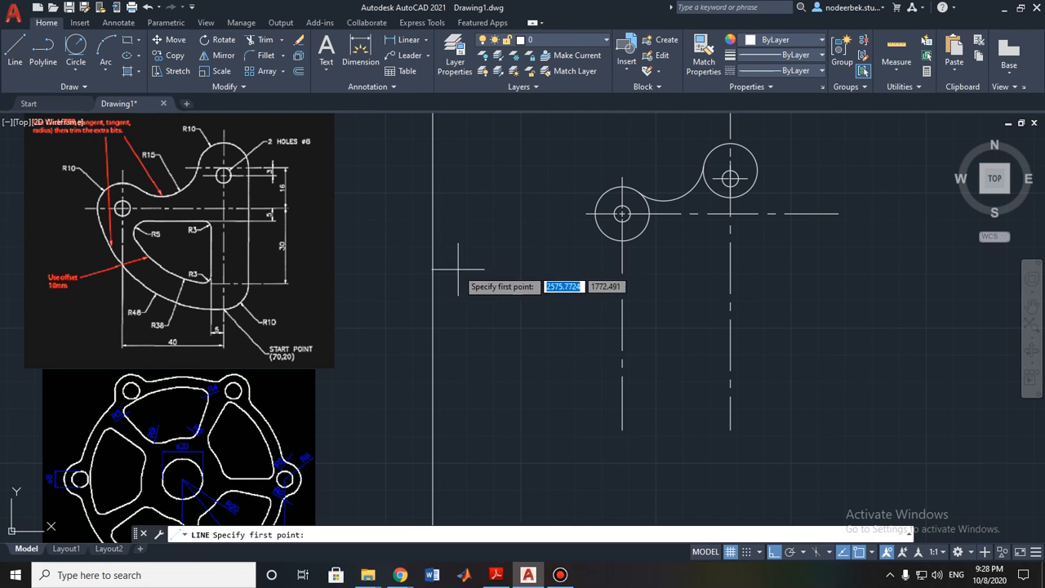
middle_drag(447, 263, 410, 257)
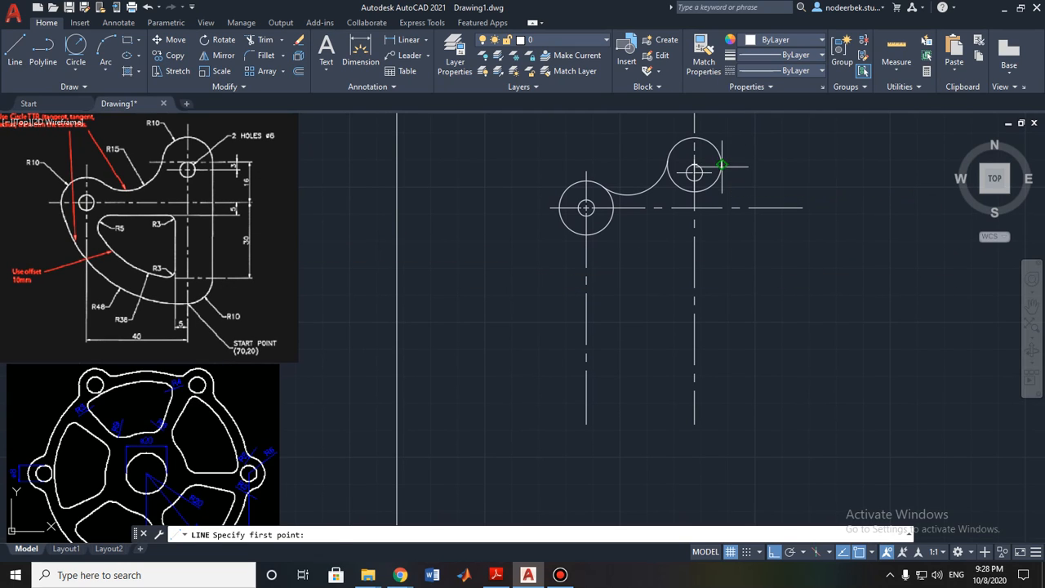
click(722, 164)
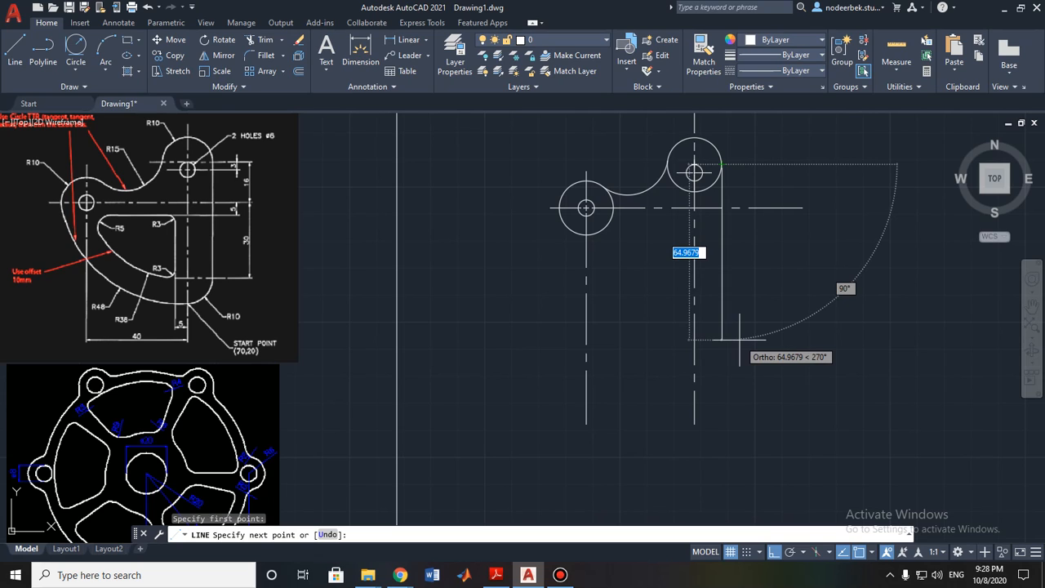
text(46)
key(Return)
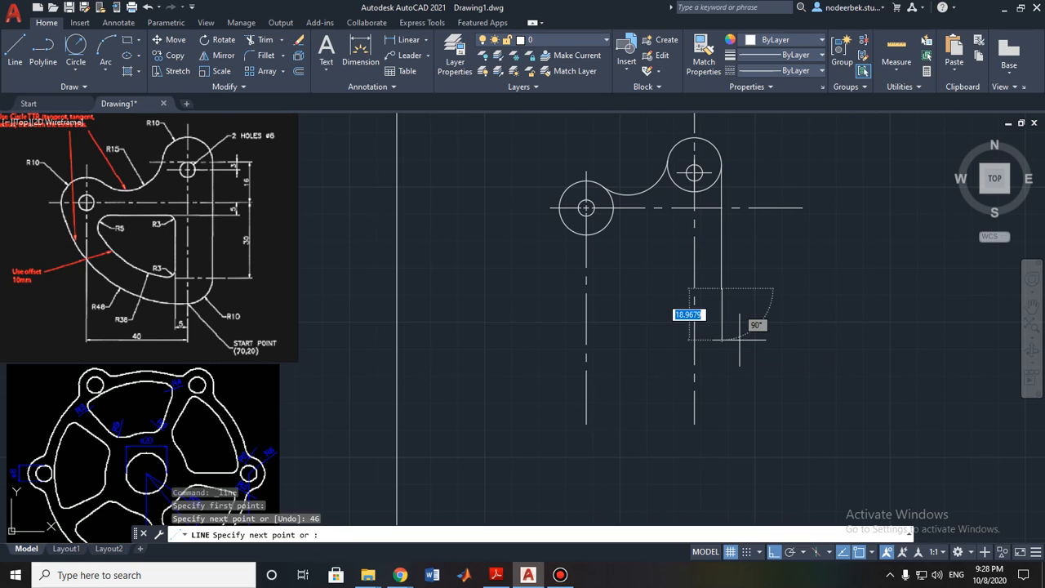
key(Escape)
Step: Examine the lower R10 corner, its center position dimensions and the R48 arc in the Practice no: 08 reference drawing
scroll(346, 275, up, 4)
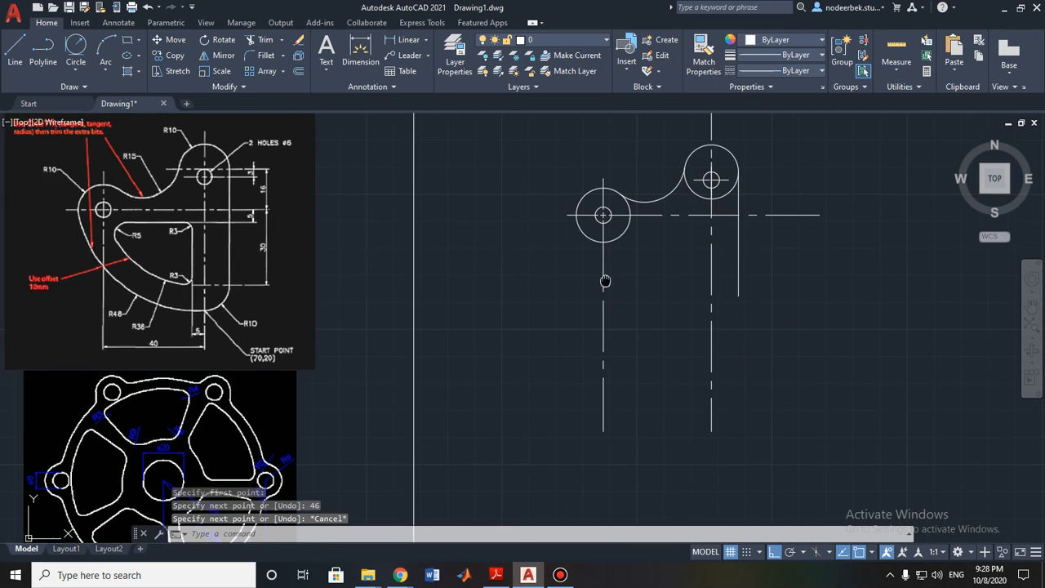
scroll(247, 288, up, 4)
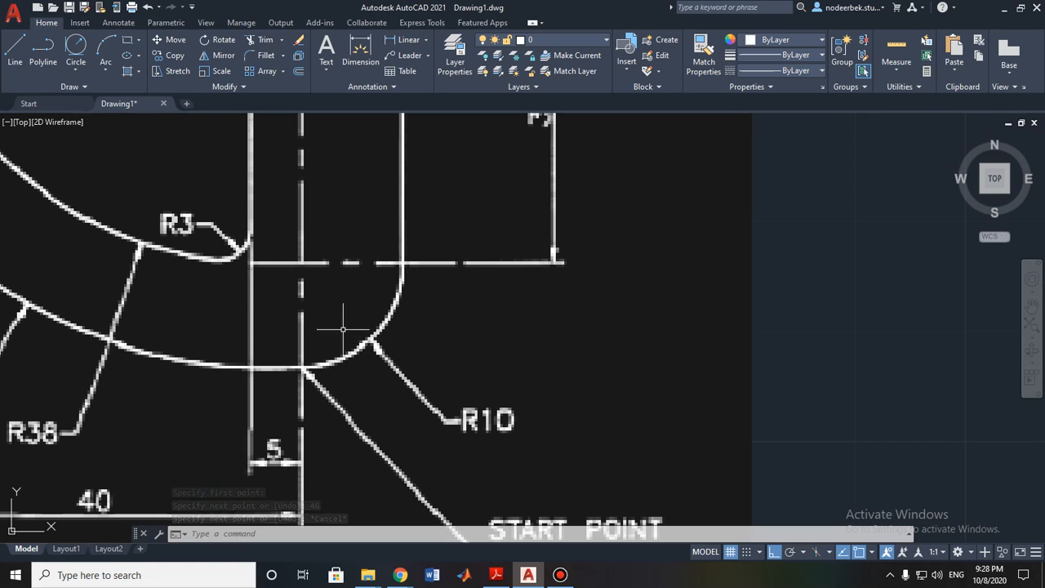
middle_drag(345, 334, 429, 371)
middle_drag(545, 444, 511, 405)
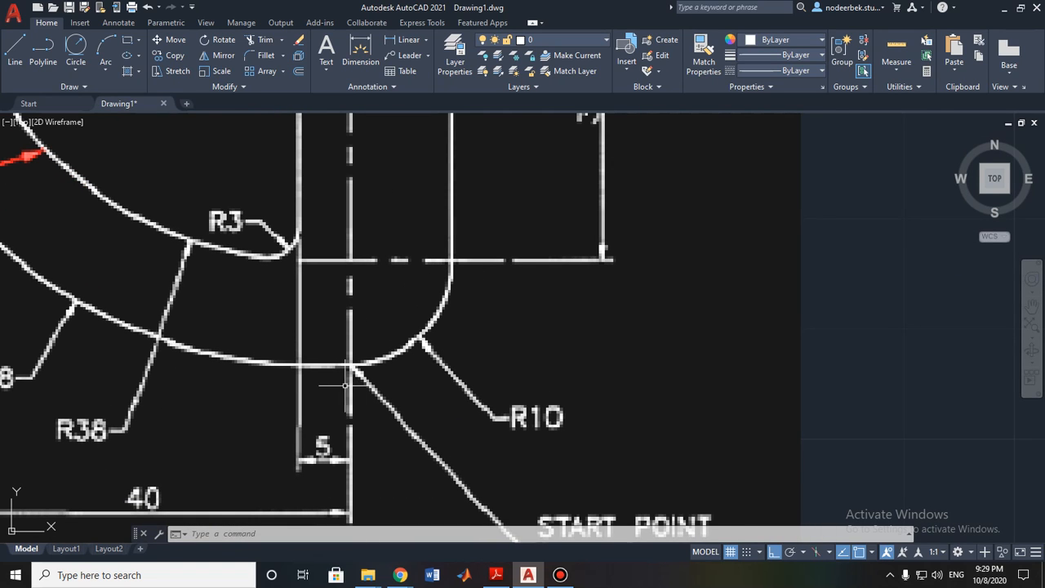
click(107, 74)
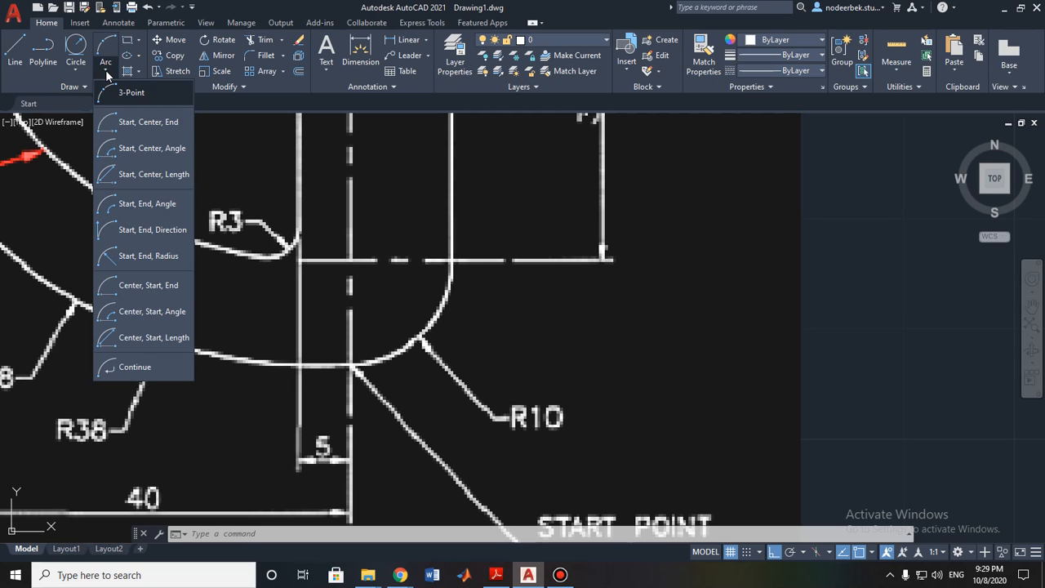
click(106, 74)
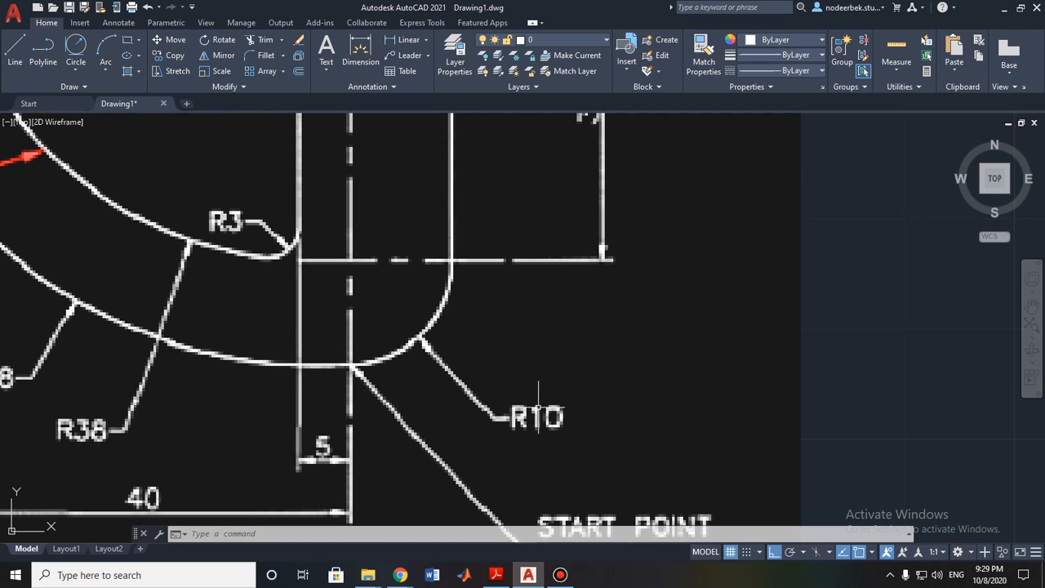
middle_drag(410, 338, 484, 409)
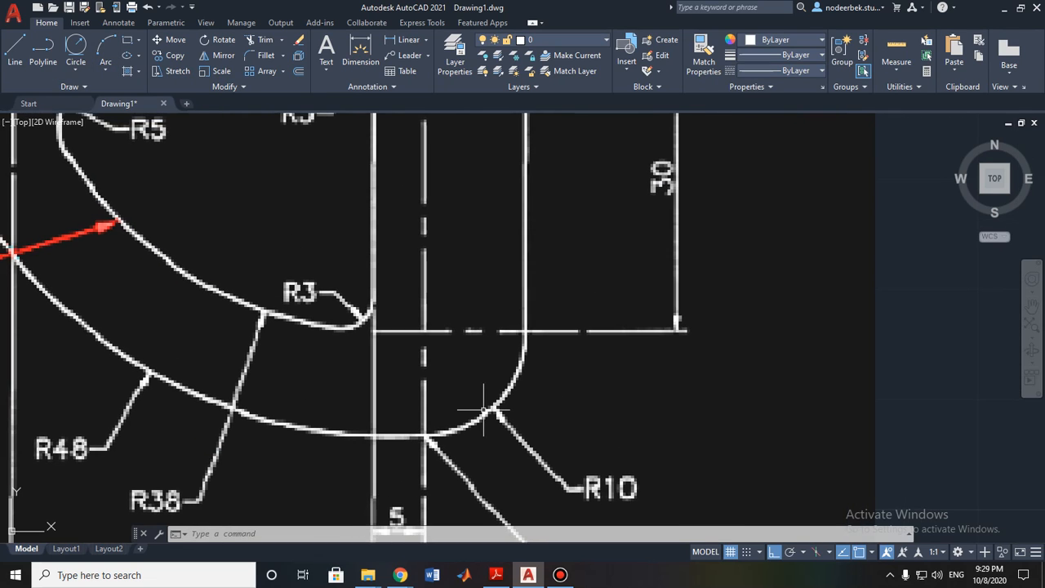
scroll(326, 321, down, 3)
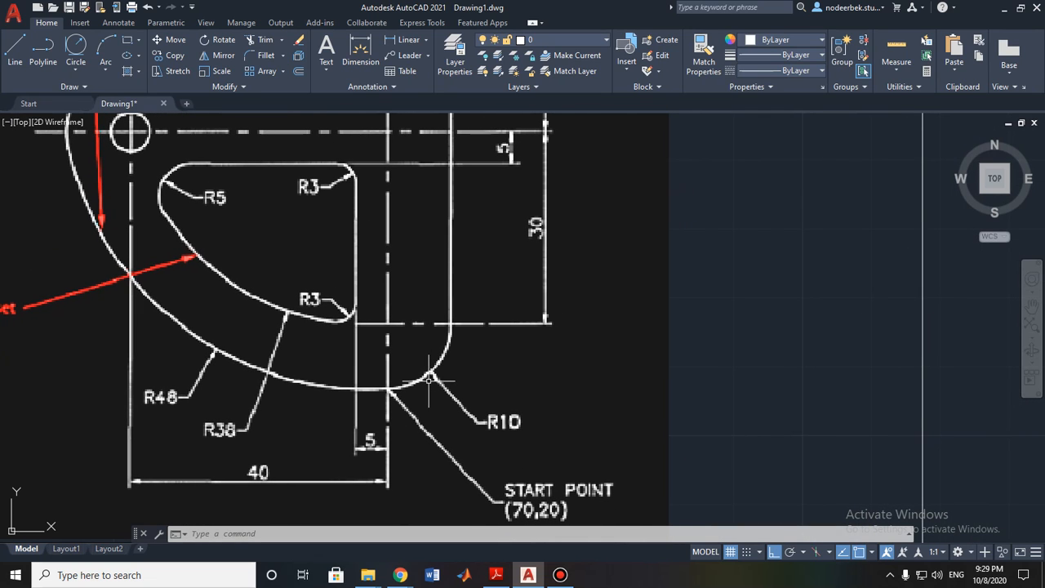
mouse_move(429, 379)
middle_down()
mouse_move(466, 402)
mouse_move(616, 360)
mouse_move(522, 310)
mouse_move(474, 333)
middle_up()
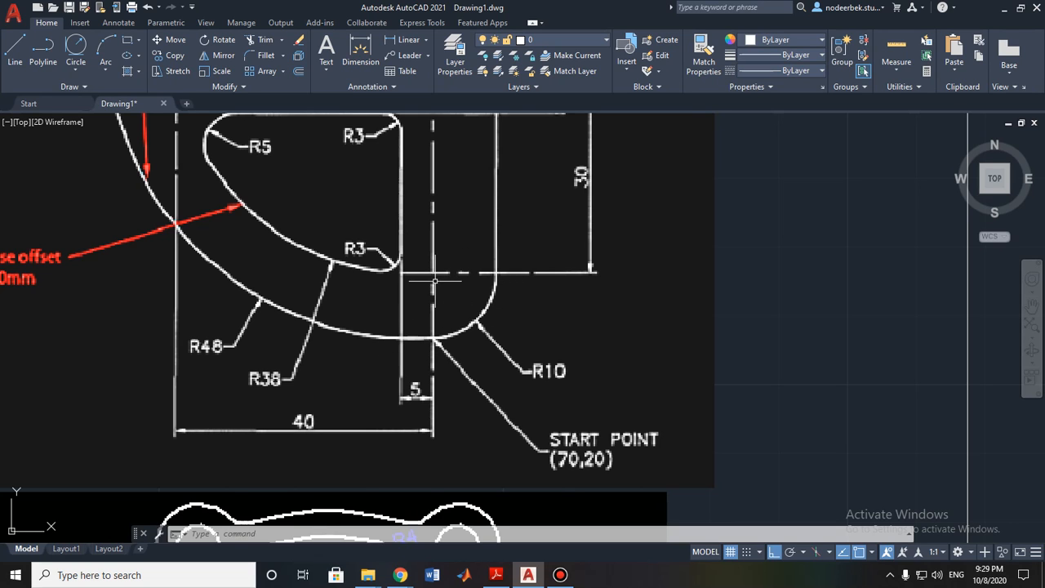
middle_drag(445, 281, 457, 362)
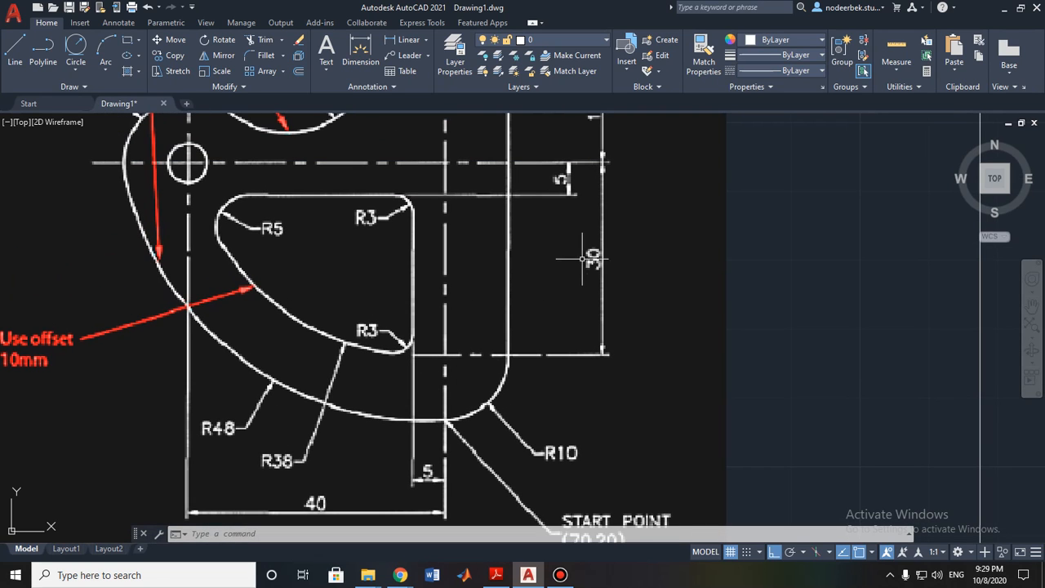
middle_drag(537, 267, 538, 291)
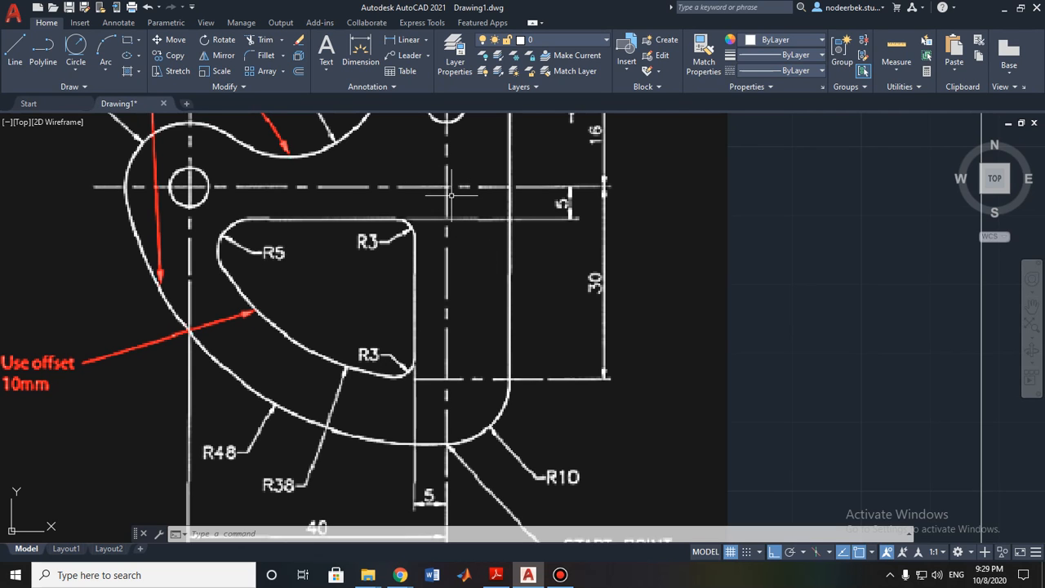
Step: Draw a 10-radius circle centered 30 units below the intersection of the horizontal centerline and the right-hand vertical centerline
scroll(539, 331, down, 2)
middle_drag(700, 339, 515, 289)
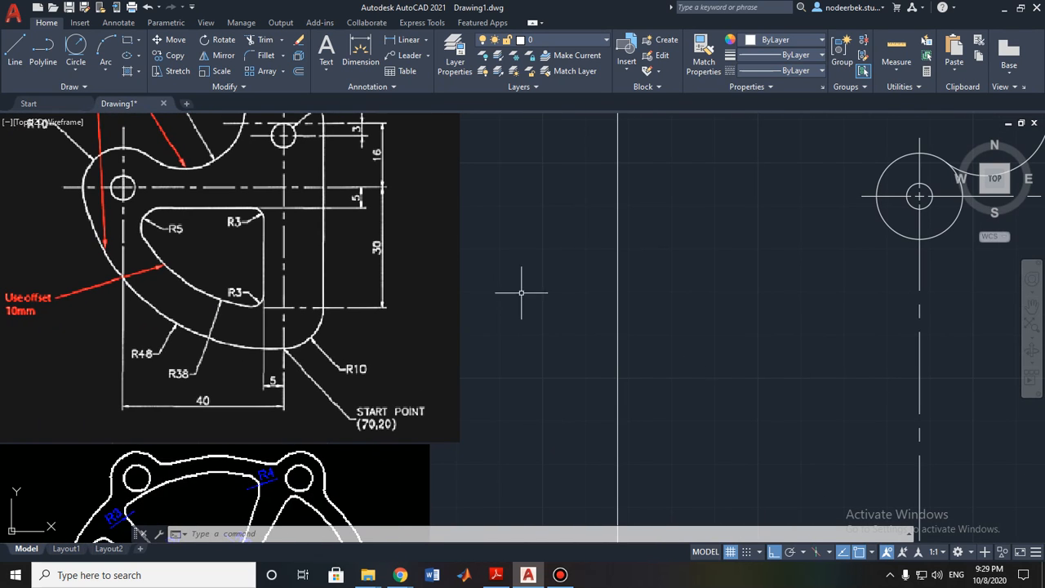
middle_drag(783, 358, 643, 317)
mouse_move(865, 318)
middle_down()
mouse_move(823, 313)
mouse_move(535, 196)
middle_up()
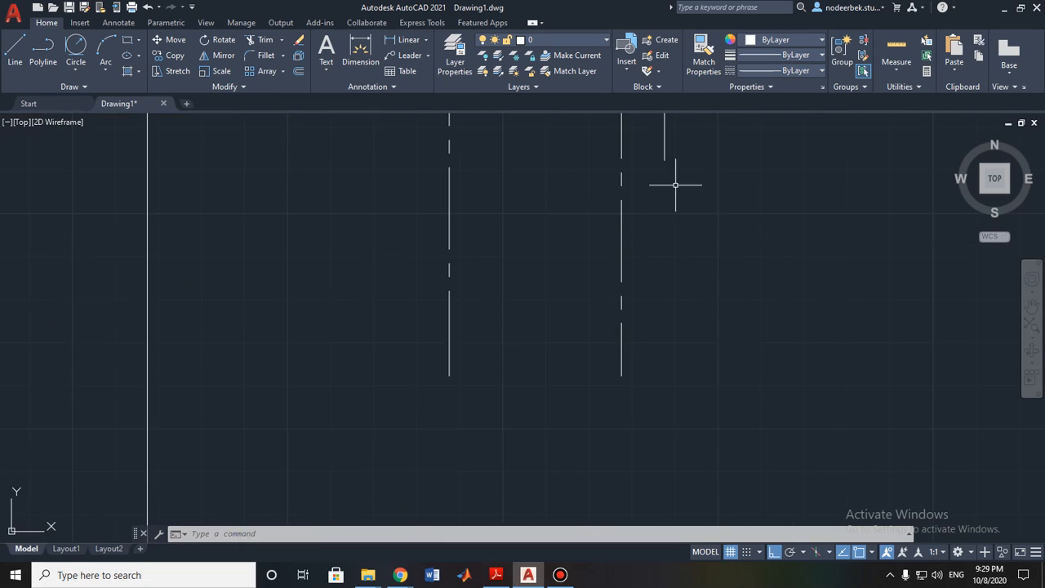
middle_drag(677, 184, 642, 354)
click(76, 70)
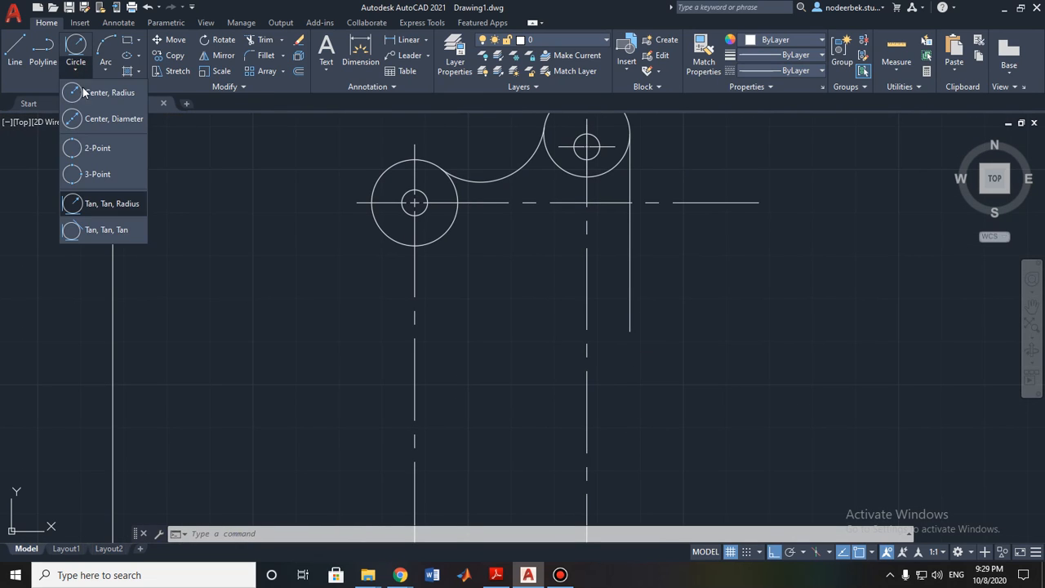
click(87, 92)
click(81, 71)
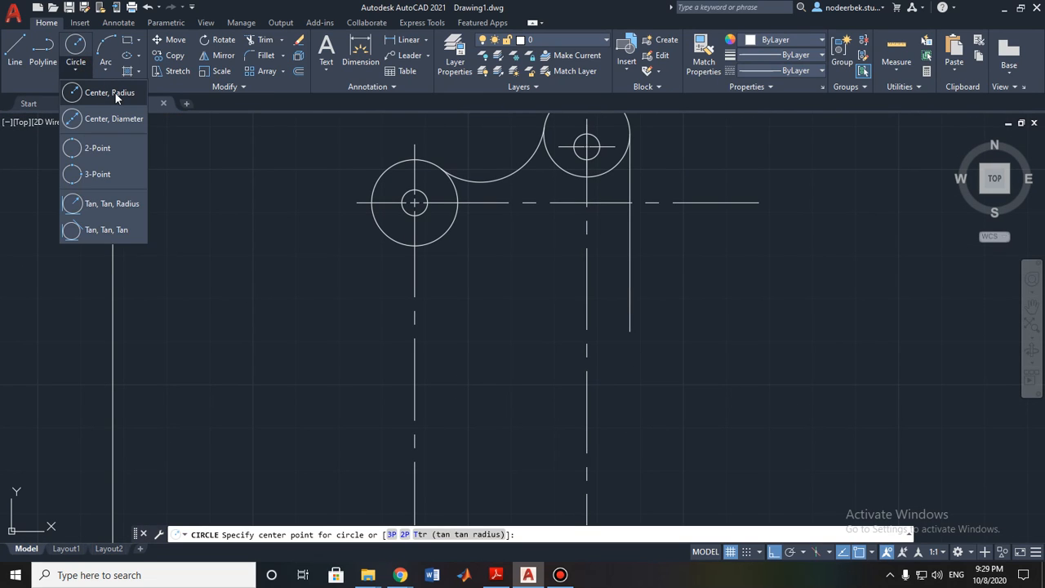
click(116, 93)
shift+right_click(281, 239)
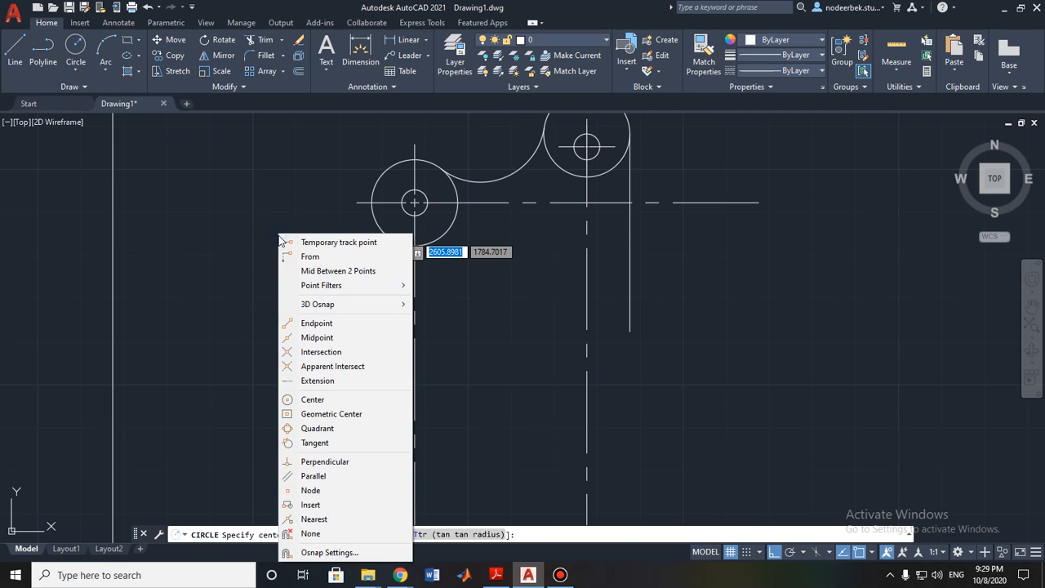
click(313, 240)
middle_drag(742, 343, 678, 288)
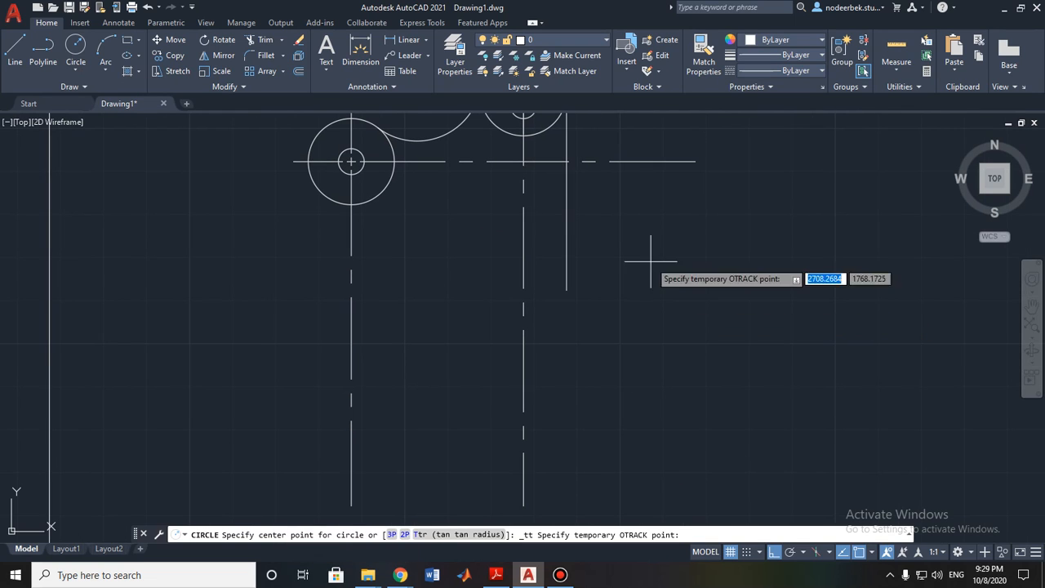
click(523, 161)
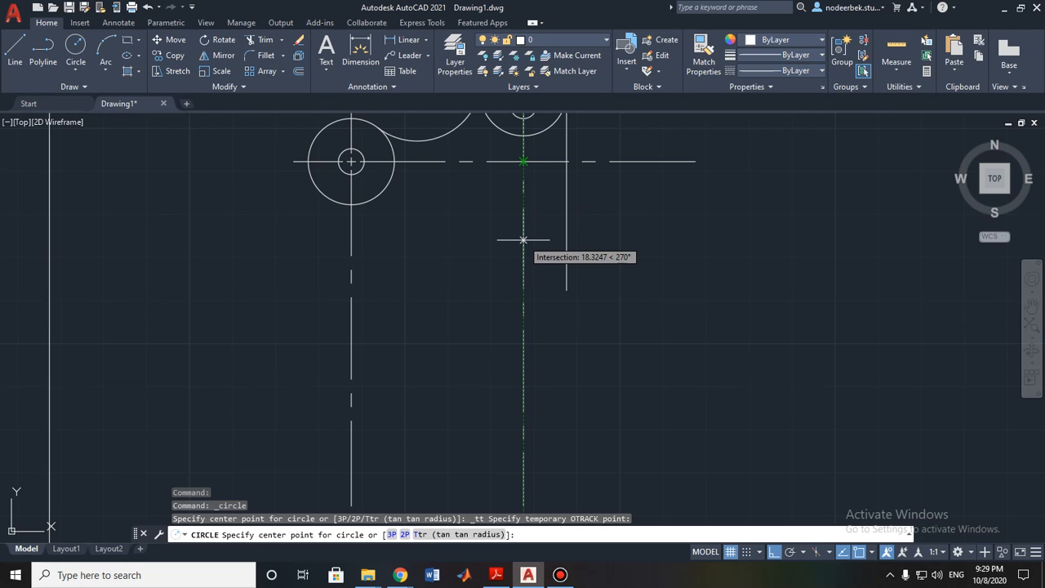
text(30)
key(Return)
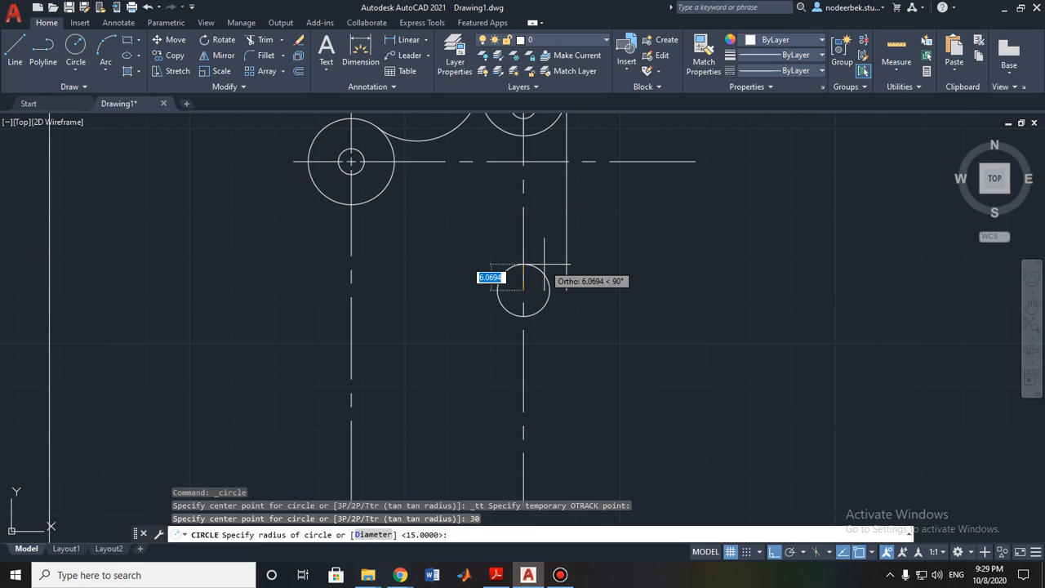
key(Return)
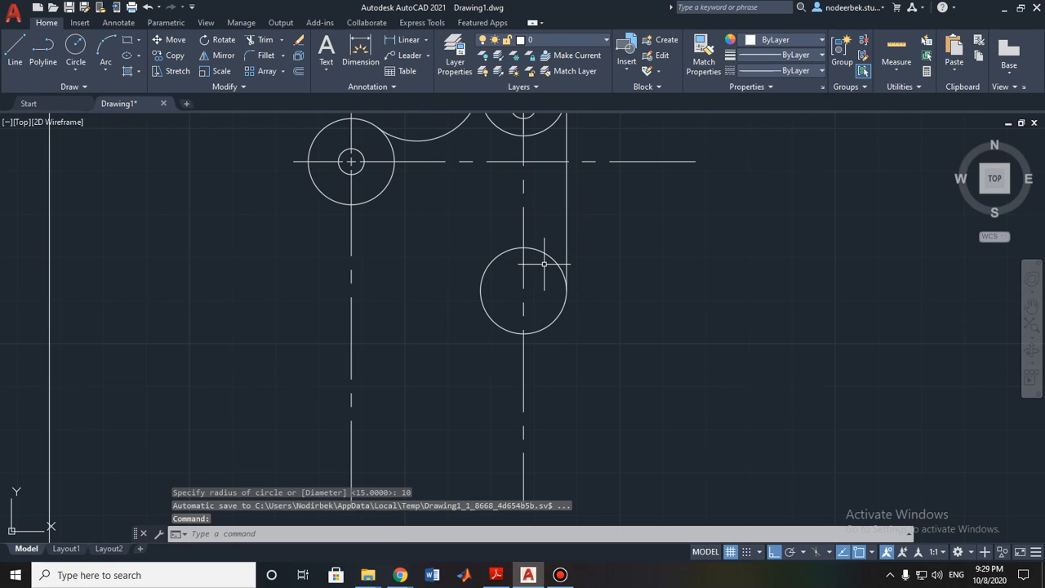
key(Escape)
Step: Examine where the lower circle meets the vertical edge line, then the Circle TTR note and R48 arc in the Practice no: 08 reference
scroll(597, 253, up, 2)
scroll(541, 282, up, 5)
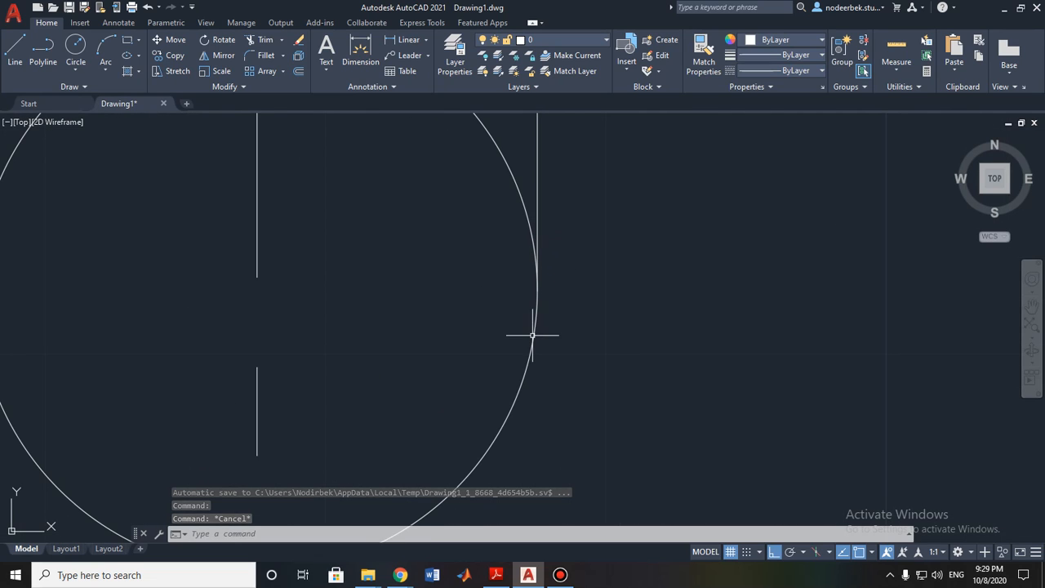
scroll(462, 299, down, 4)
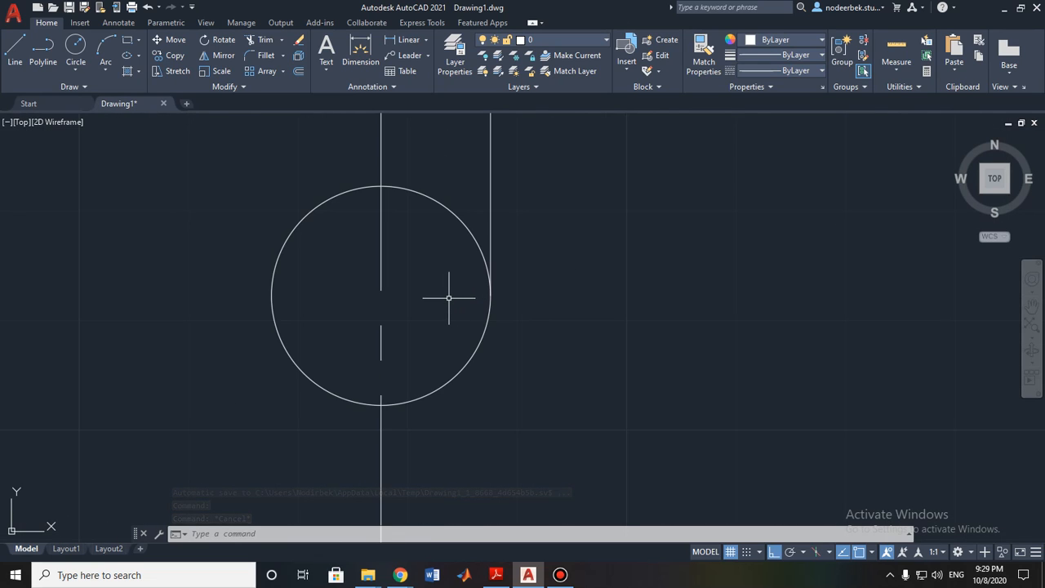
middle_drag(422, 285, 514, 318)
scroll(468, 315, down, 1)
mouse_move(396, 313)
middle_down()
mouse_move(510, 346)
mouse_move(520, 303)
mouse_move(578, 260)
middle_up()
scroll(493, 342, down, 1)
scroll(546, 282, down, 1)
mouse_move(529, 293)
middle_down()
mouse_move(560, 289)
mouse_move(636, 320)
middle_up()
middle_drag(468, 313, 590, 310)
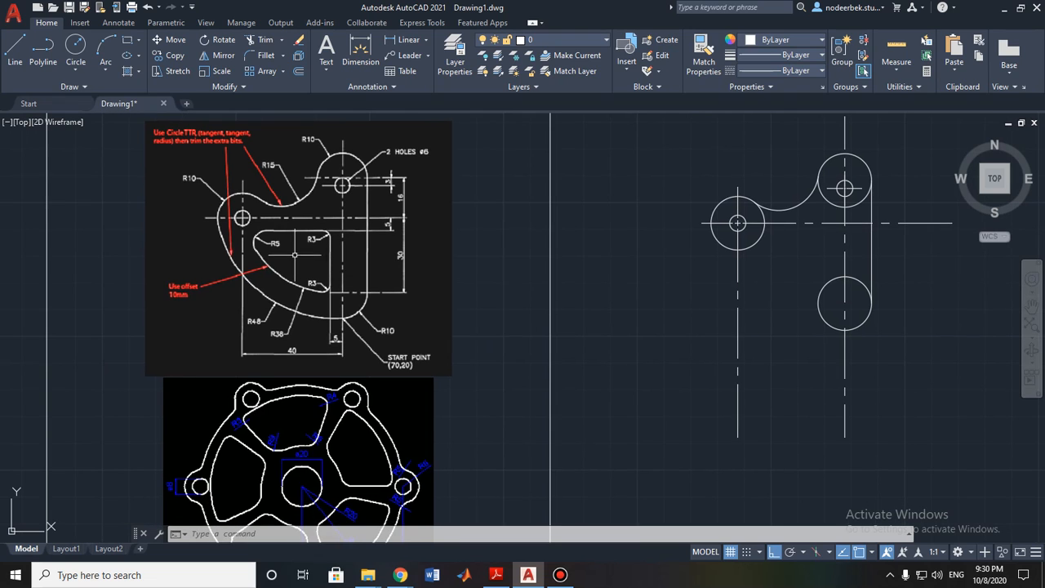
mouse_move(214, 190)
middle_down()
mouse_move(337, 255)
mouse_move(351, 242)
mouse_move(357, 298)
middle_up()
scroll(292, 221, up, 2)
scroll(284, 222, up, 2)
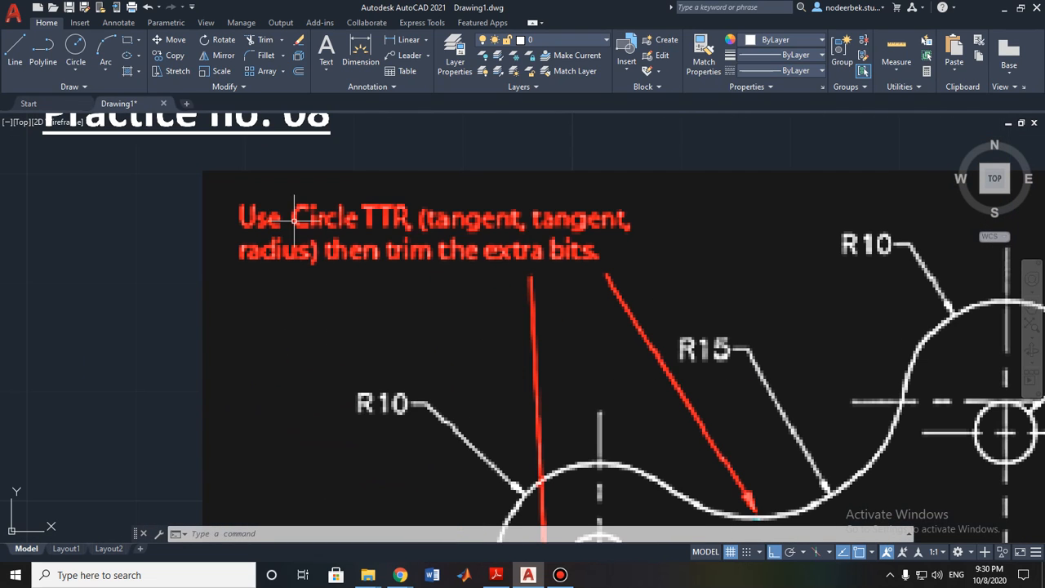
scroll(489, 312, down, 4)
middle_drag(515, 344, 427, 187)
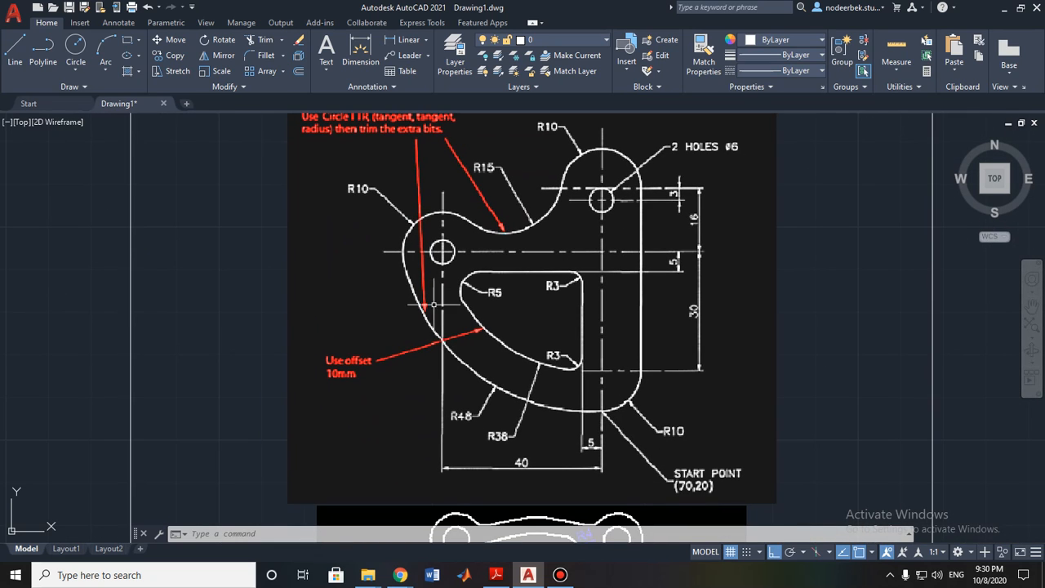
middle_drag(678, 406, 266, 173)
scroll(693, 276, down, 2)
mouse_move(671, 263)
middle_down()
mouse_move(662, 258)
mouse_move(667, 362)
middle_up()
mouse_move(657, 284)
middle_down()
mouse_move(612, 305)
mouse_move(643, 334)
middle_up()
scroll(612, 306, up, 2)
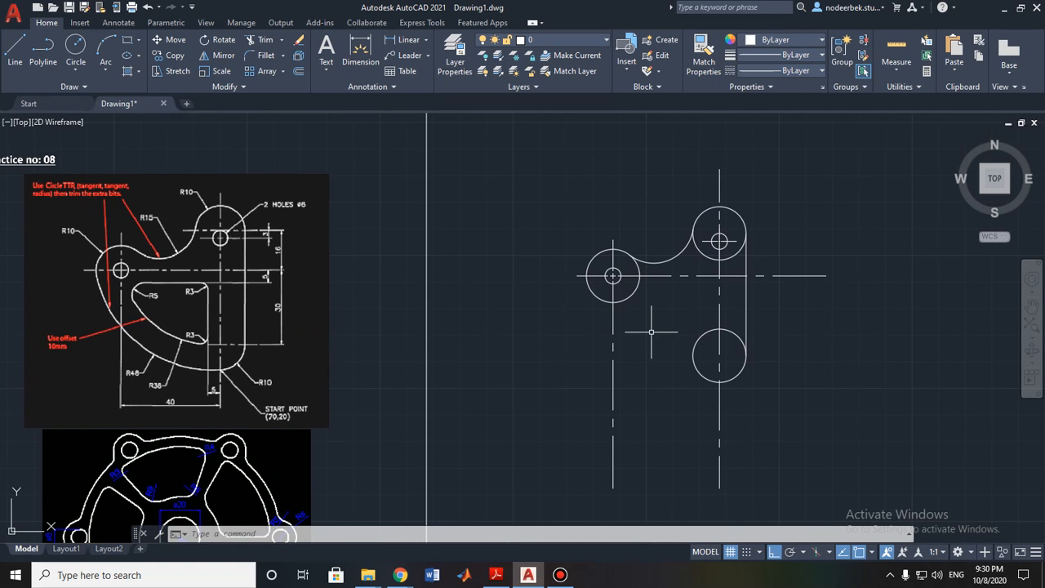
middle_drag(381, 298, 438, 274)
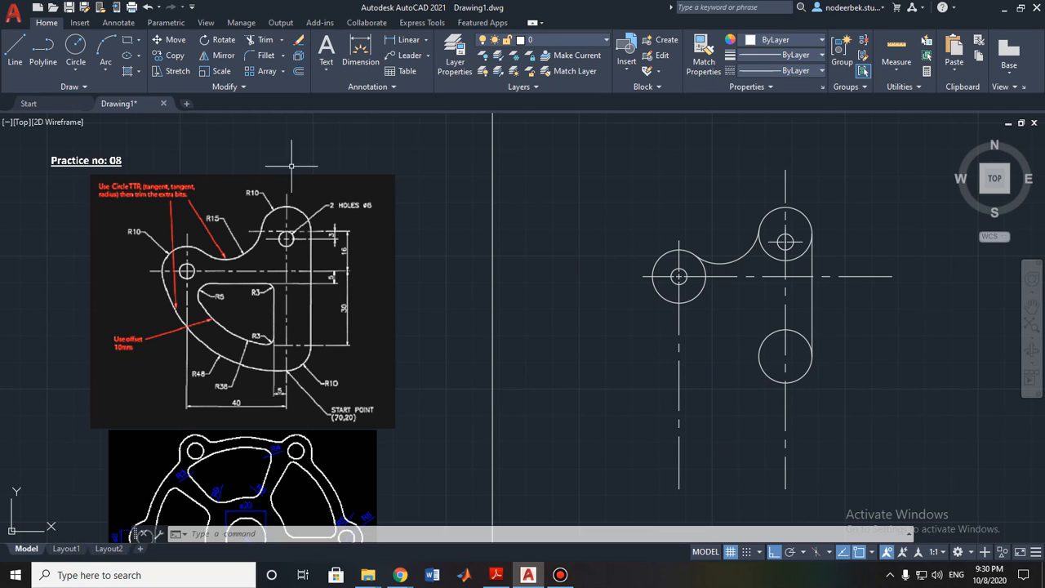
Step: Draw a 48-radius Tan, Tan, Radius circle tangent to the outer left 10-radius circle and the lower 10-radius circle
click(76, 65)
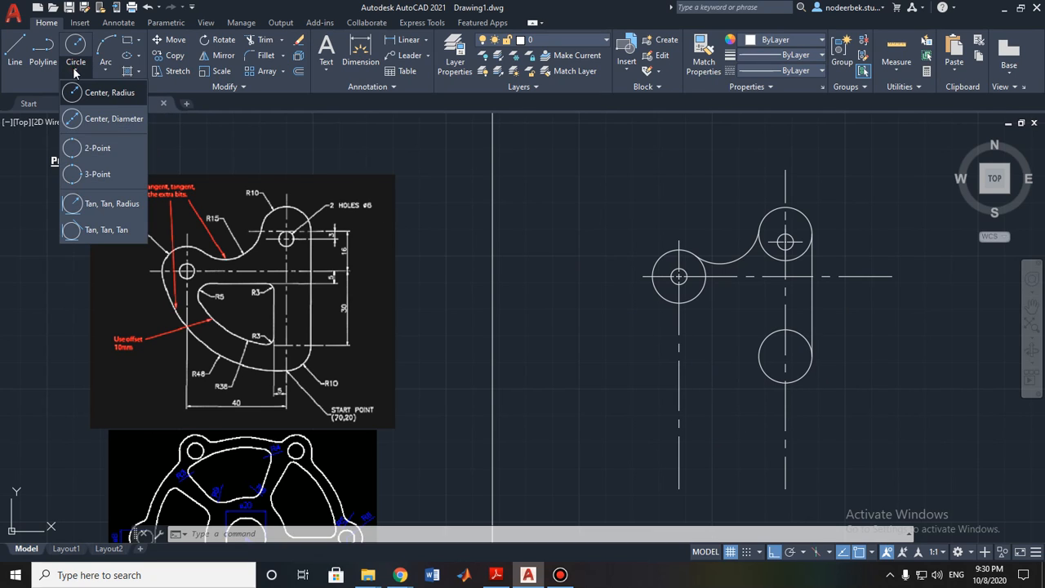
click(117, 213)
middle_drag(530, 335, 504, 292)
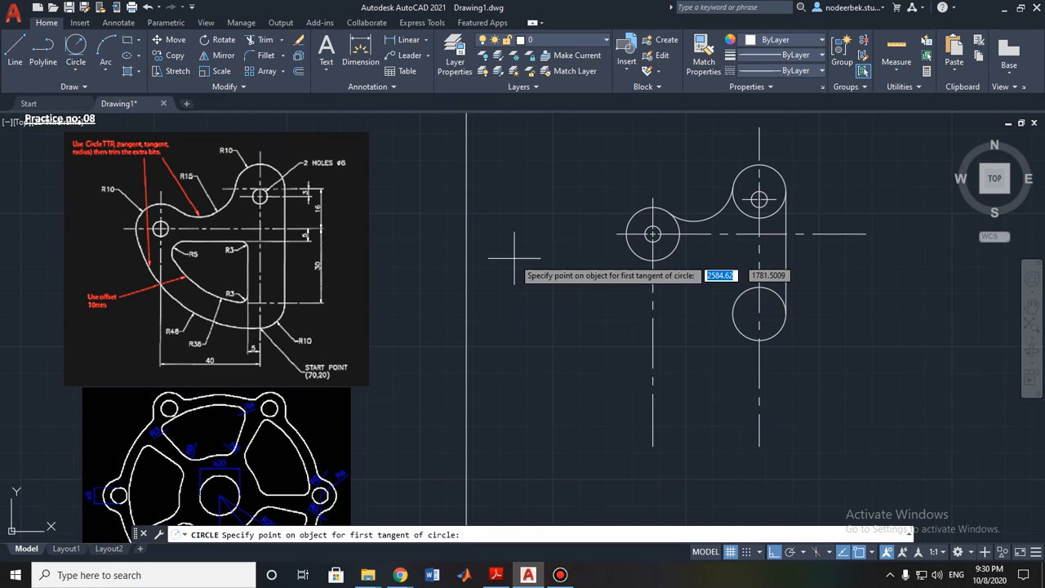
click(632, 219)
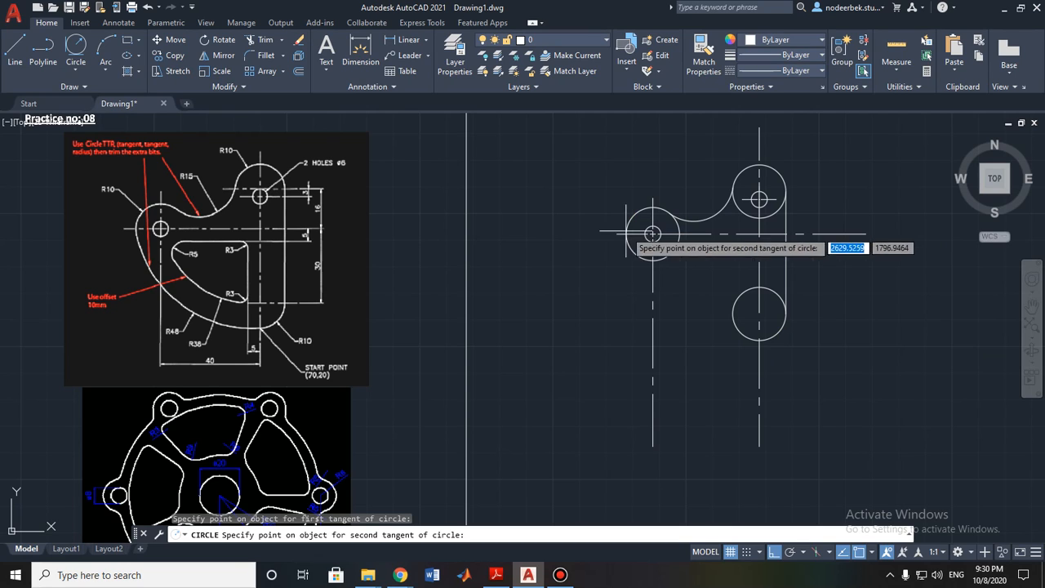
click(776, 333)
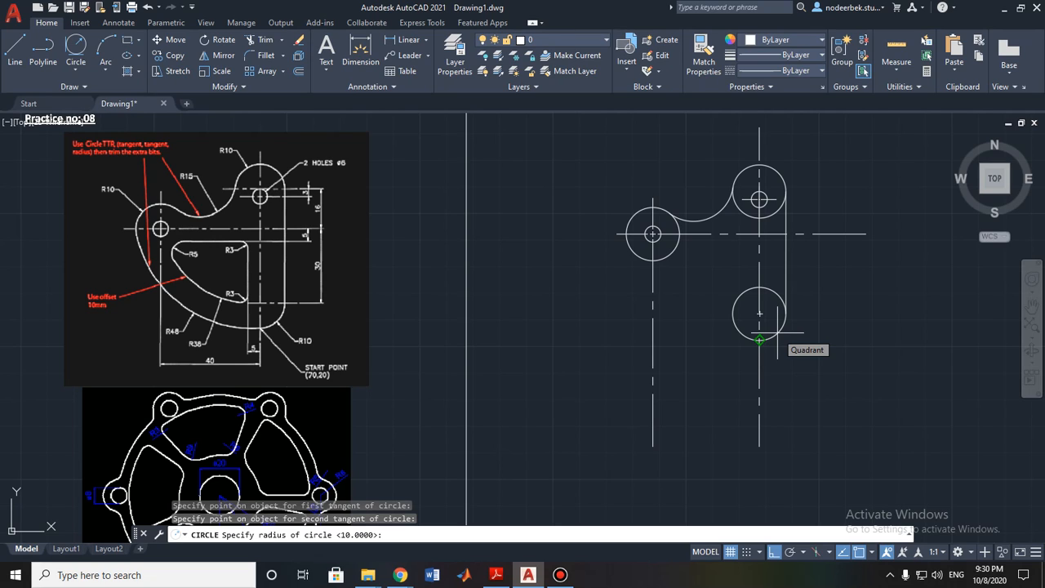
text(48)
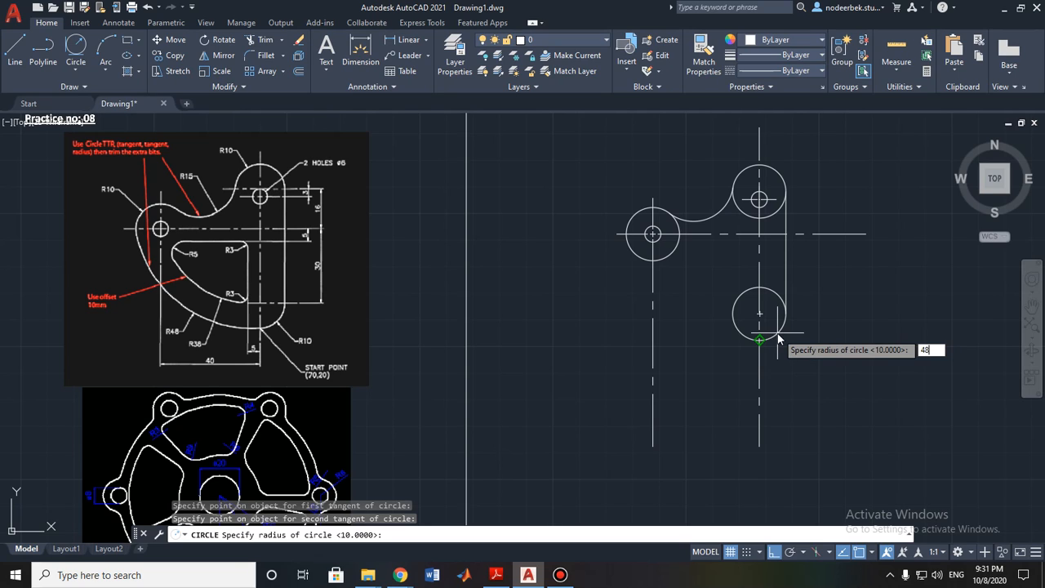
key(Return)
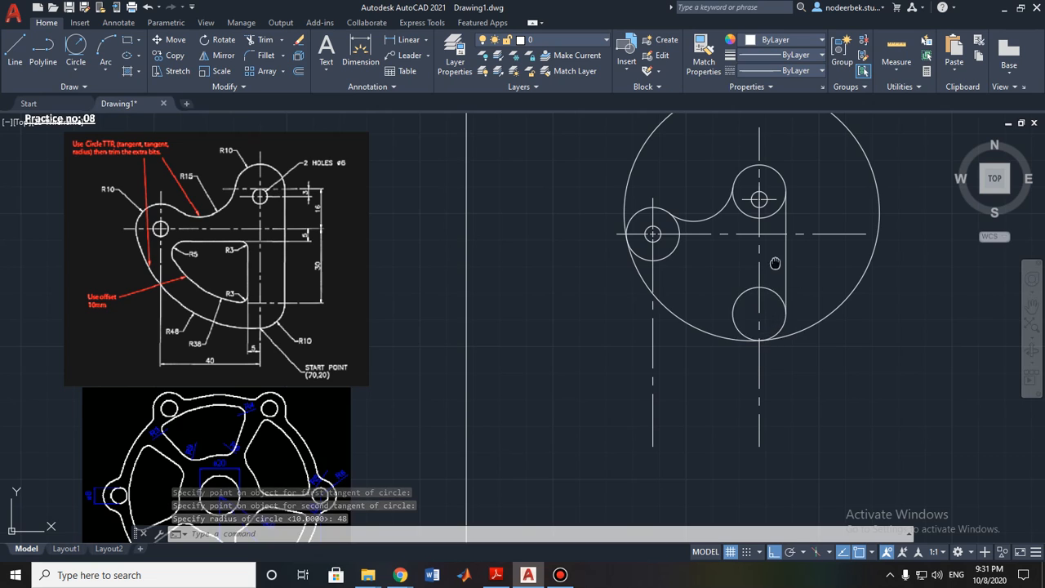
middle_drag(773, 261, 725, 349)
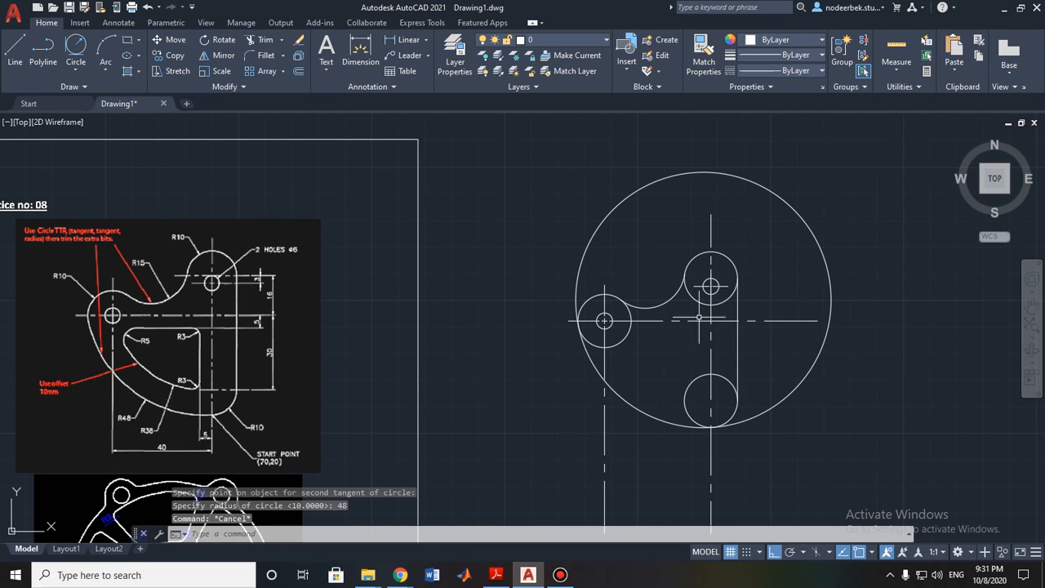
Step: Trim away the upper part of the 48-radius circle, keeping only the lower-left arc between the two 10-radius circles
click(268, 44)
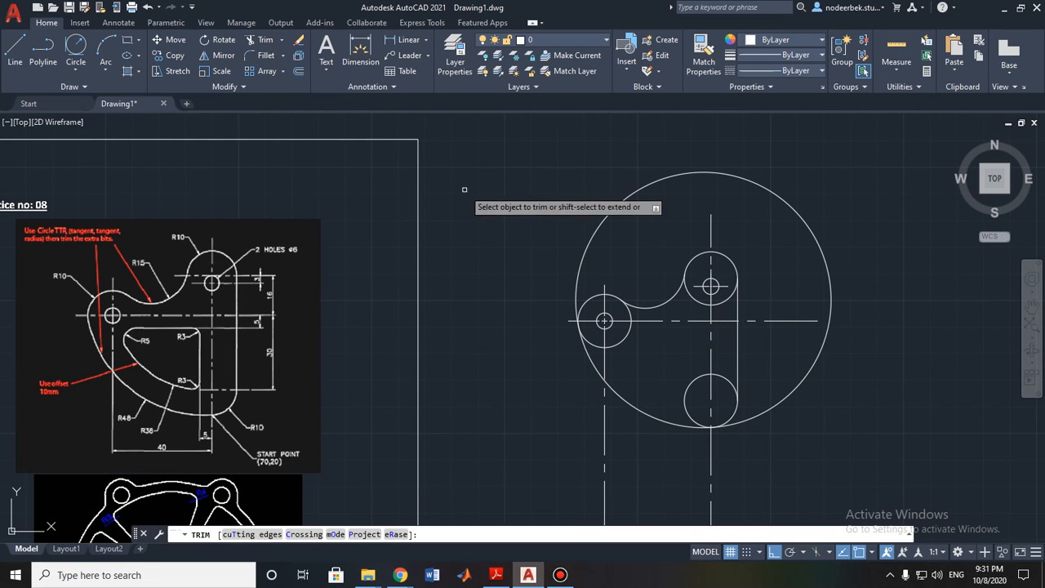
middle_drag(477, 210, 437, 215)
click(582, 206)
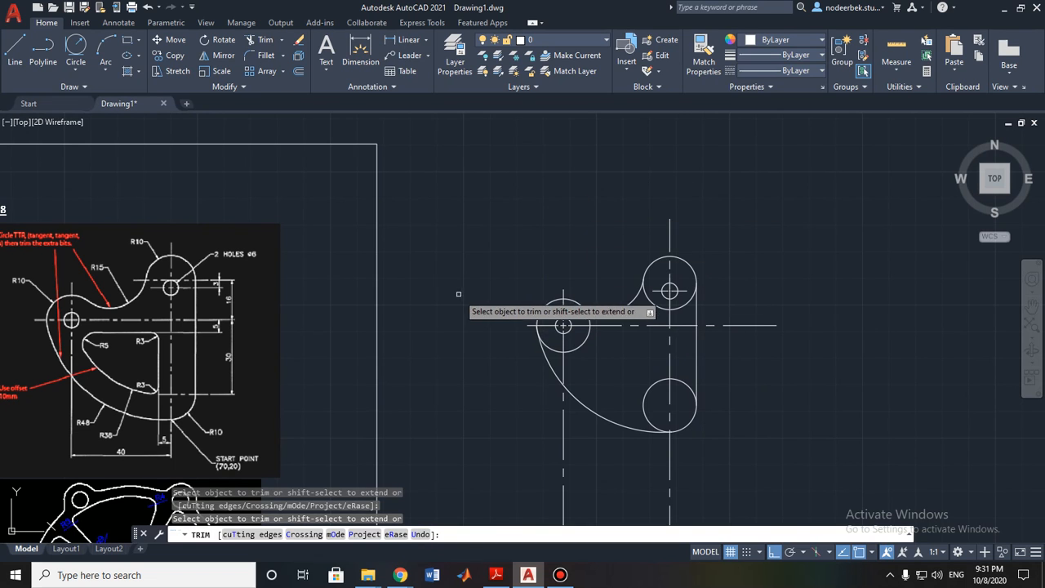
middle_drag(458, 294, 472, 200)
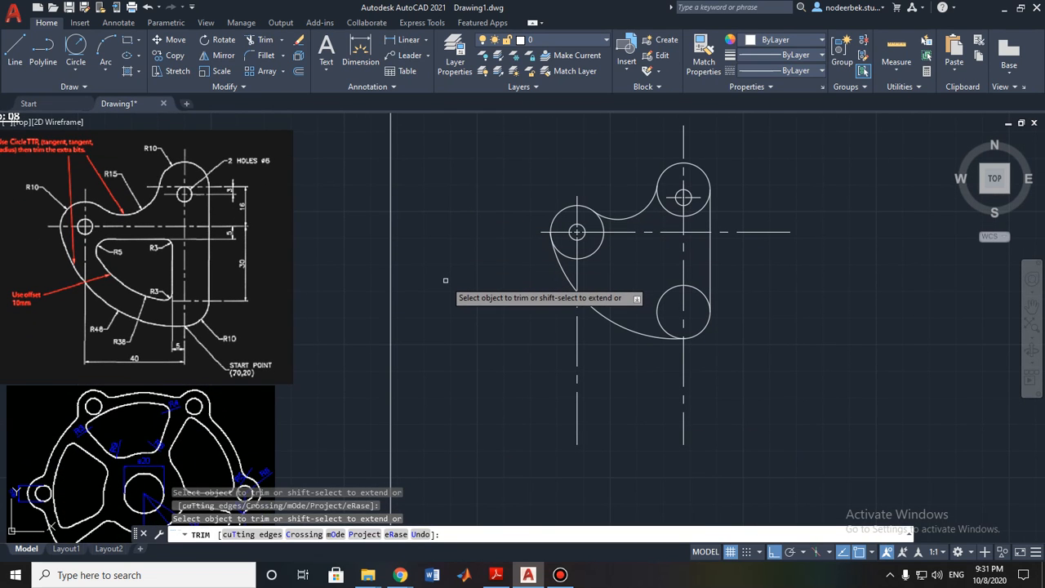
key(Escape)
scroll(443, 276, up, 2)
middle_drag(444, 276, 444, 263)
scroll(416, 263, down, 2)
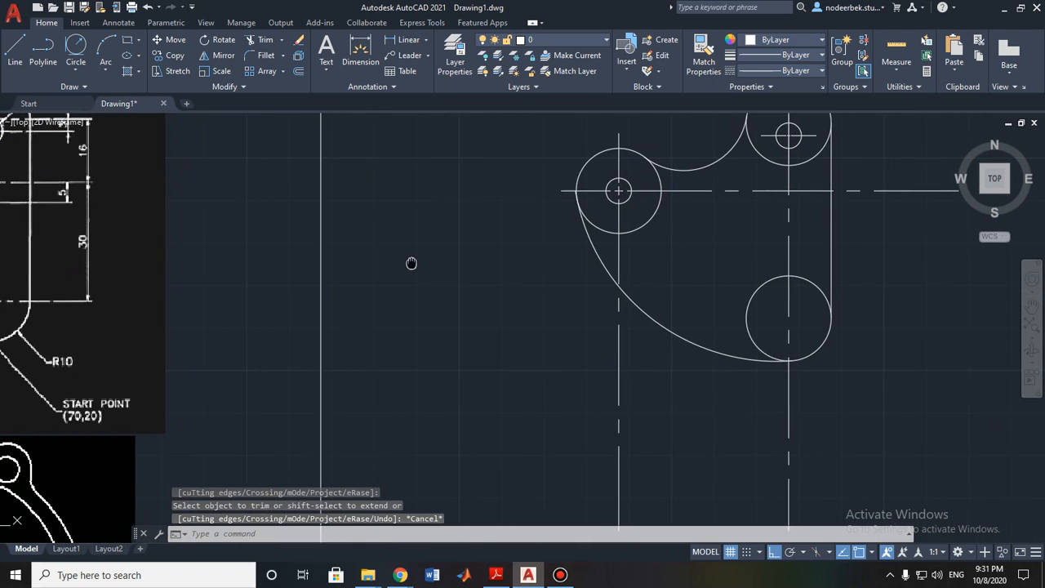
Step: Trim the lower 10-radius circle to its lower-right arc, including the small sliver between the vertical centerline and the 48-radius arc
click(261, 39)
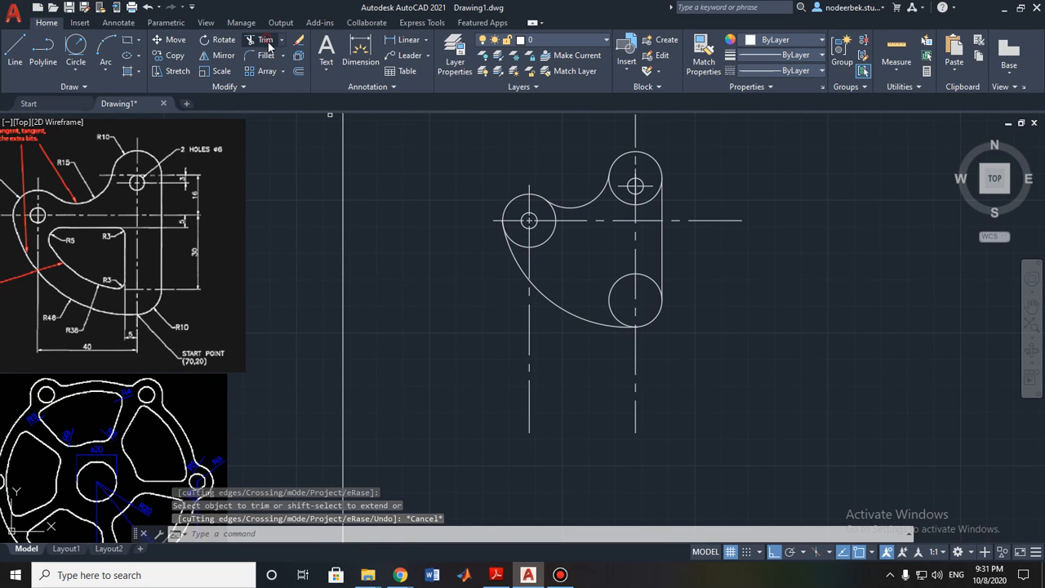
scroll(702, 335, up, 3)
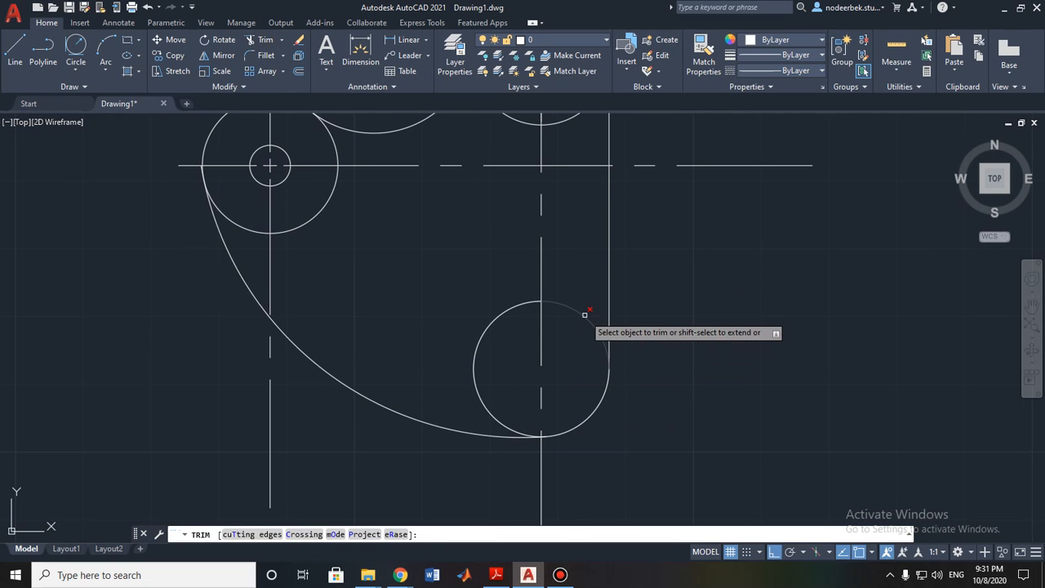
click(584, 312)
drag(471, 357, 480, 357)
scroll(570, 436, up, 5)
scroll(393, 437, up, 6)
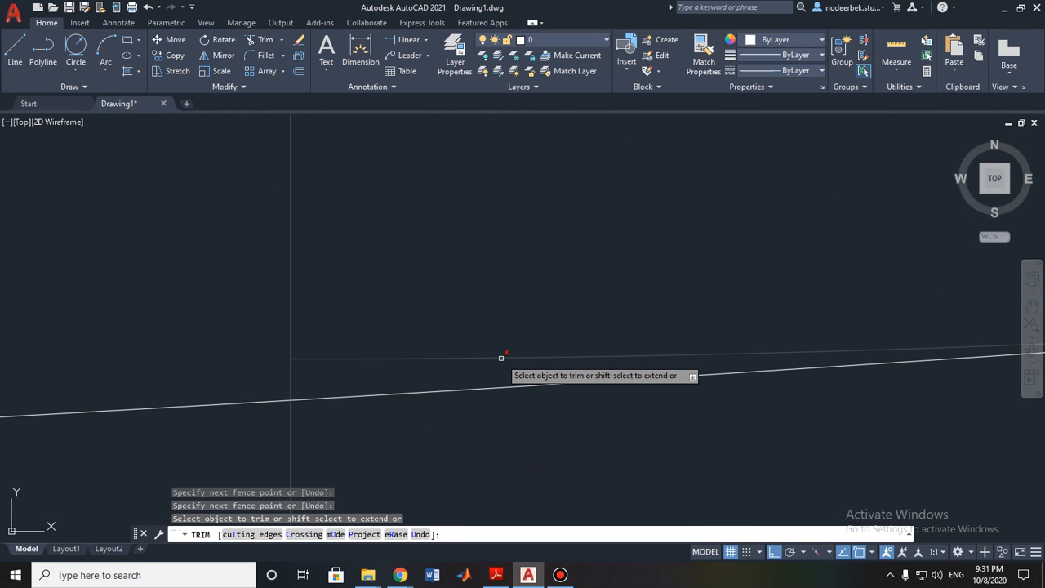
scroll(588, 362, down, 2)
middle_drag(589, 362, 509, 358)
click(510, 358)
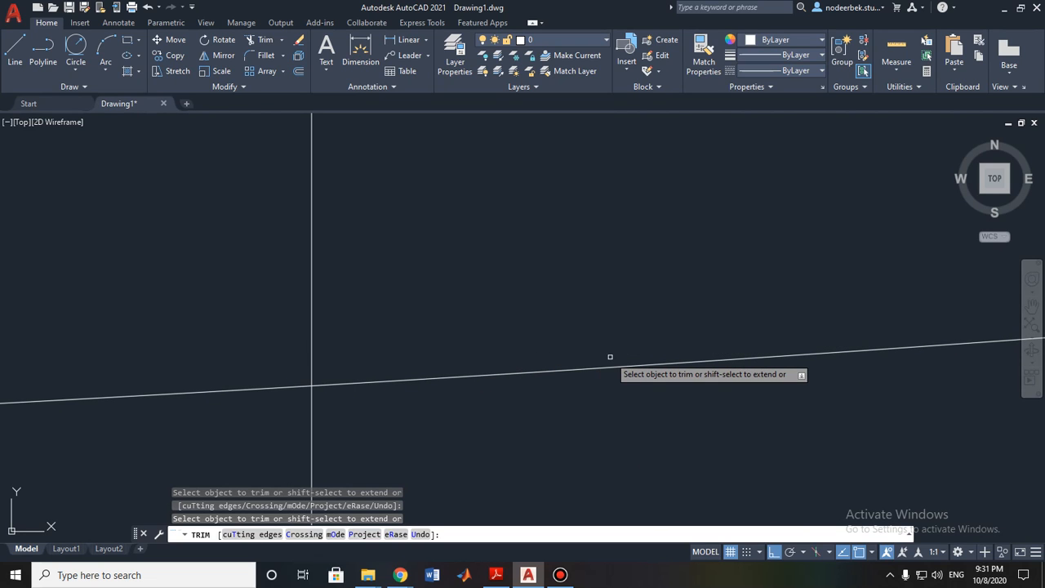
Step: Trim off the excess upper end of the 48-radius arc where it meets the left 10-radius circle
scroll(616, 357, down, 4)
mouse_move(694, 289)
middle_down()
mouse_move(672, 280)
mouse_move(606, 350)
middle_up()
scroll(427, 303, up, 8)
middle_drag(396, 218, 502, 346)
scroll(470, 293, up, 6)
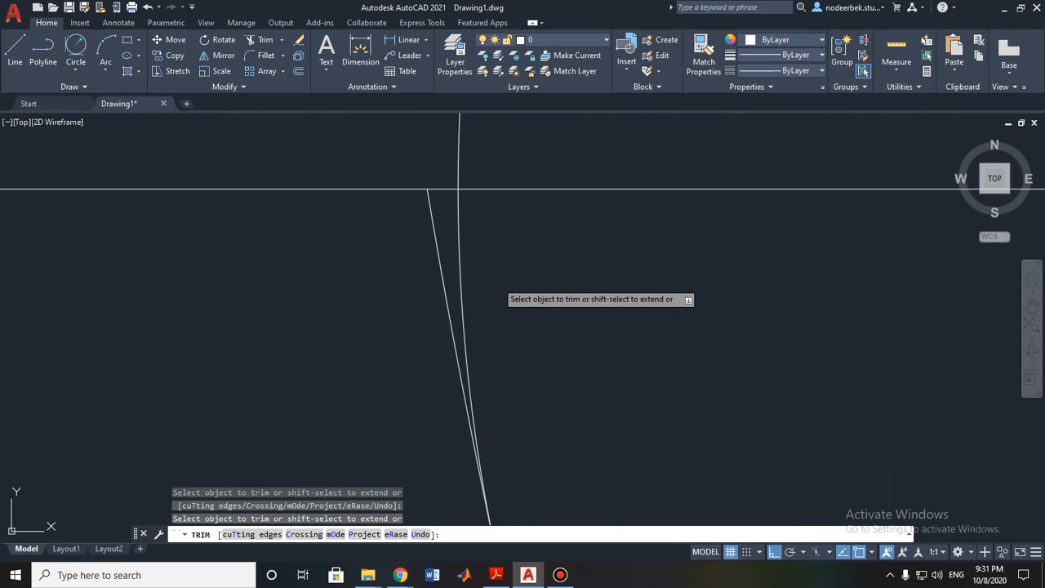
click(441, 274)
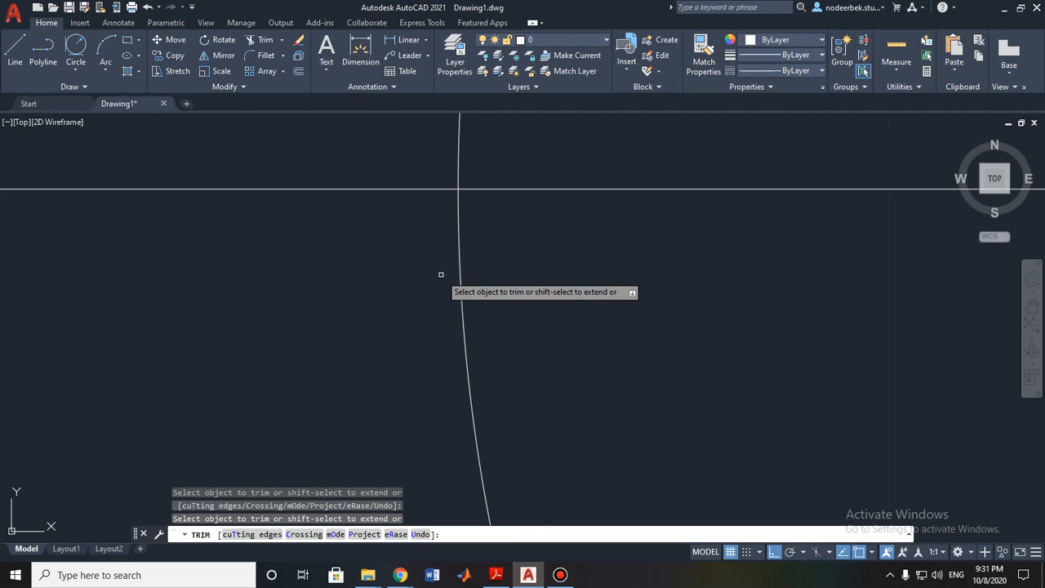
key(Escape)
Step: Examine the inner cutout's R5 and R3 corners, offset note and position dimensions in the Practice no: 08 reference
scroll(571, 282, down, 8)
middle_drag(611, 272, 557, 230)
scroll(335, 275, up, 5)
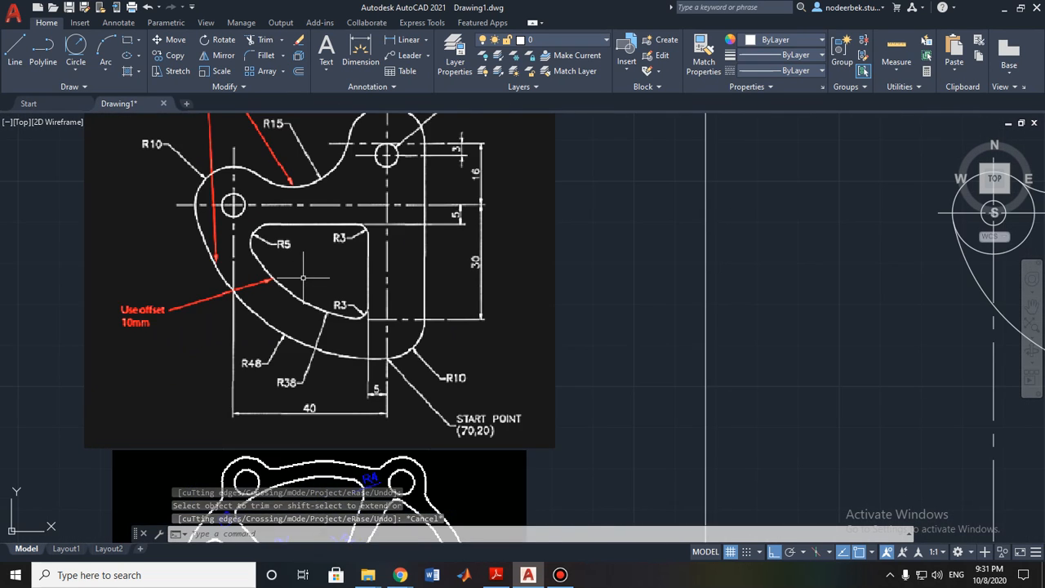
scroll(304, 278, up, 4)
middle_drag(338, 285, 397, 367)
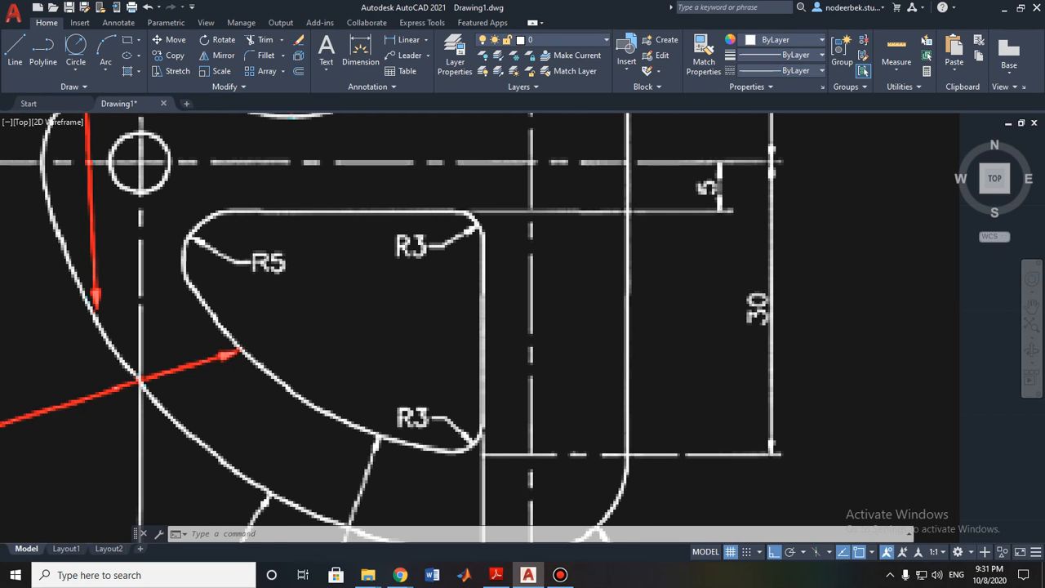
Step: Draw a 5 by 5 helper rectangle below and left of where the horizontal centerline crosses the right vertical centerline
scroll(491, 370, down, 2)
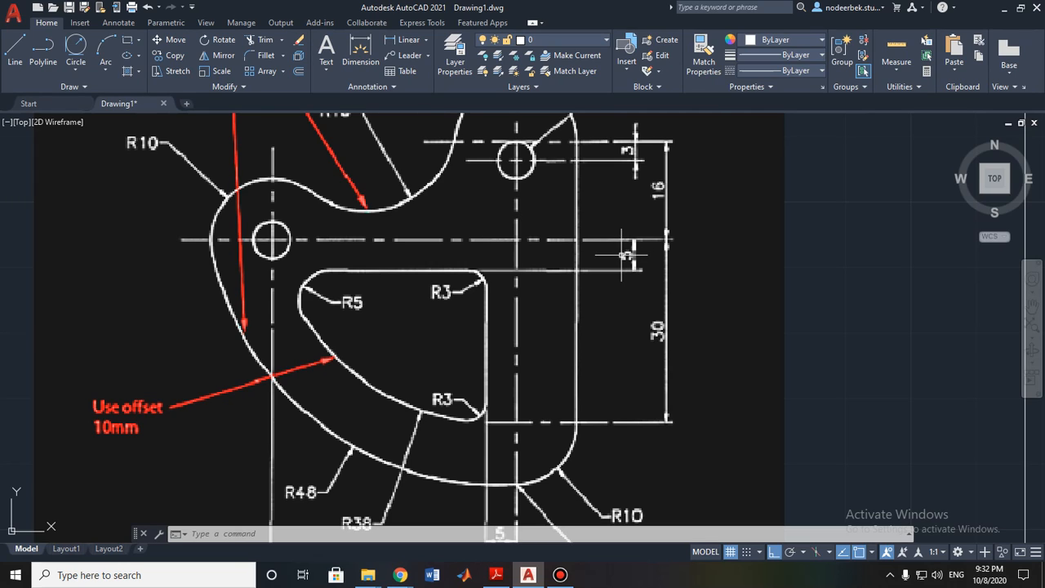
mouse_move(515, 216)
middle_down()
mouse_move(517, 314)
mouse_move(519, 188)
middle_up()
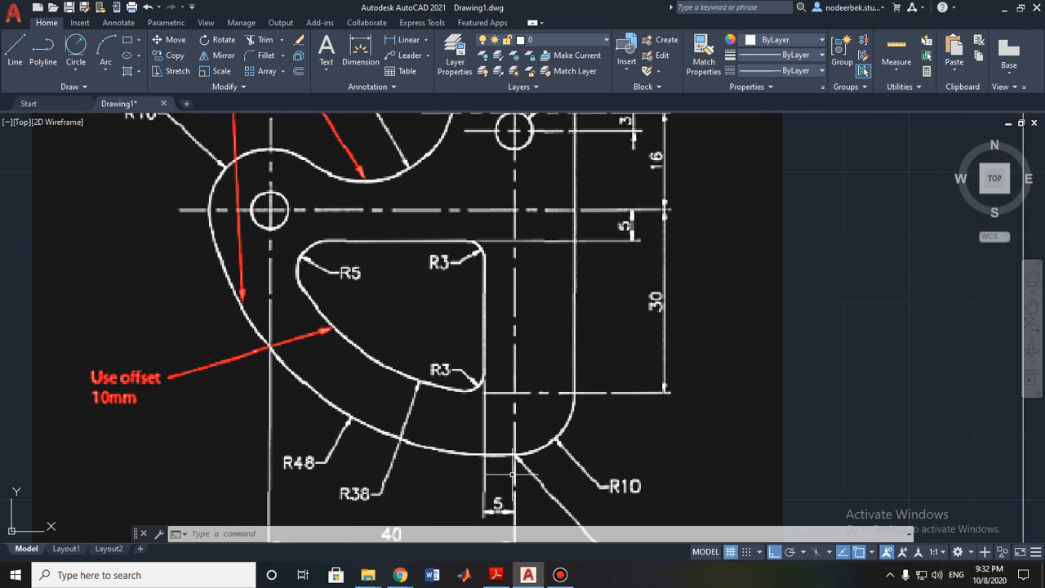
scroll(713, 450, down, 2)
middle_drag(759, 375, 549, 369)
scroll(784, 339, down, 4)
middle_drag(780, 338, 569, 338)
scroll(684, 288, up, 8)
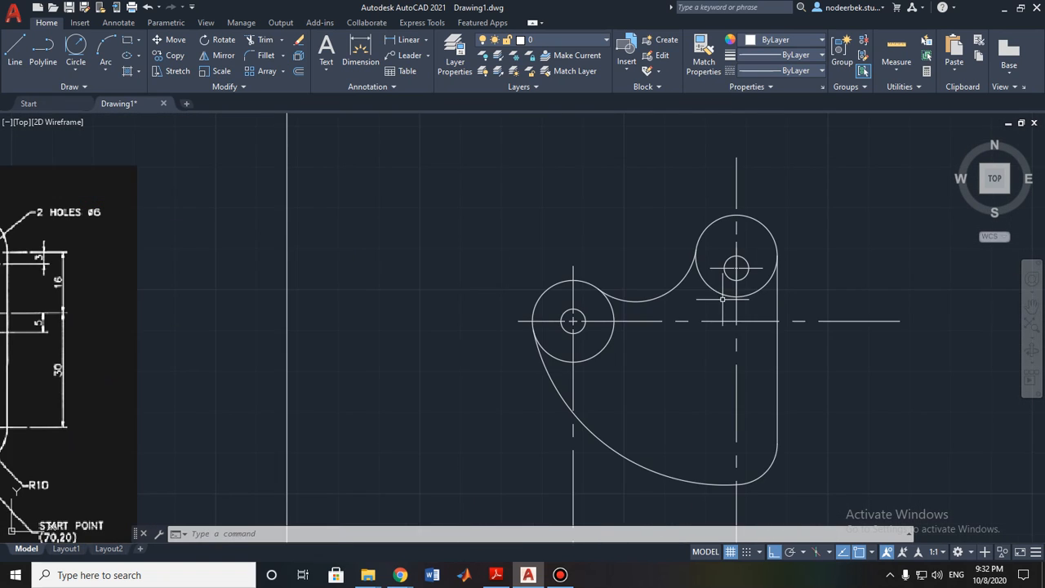
middle_drag(670, 258, 659, 299)
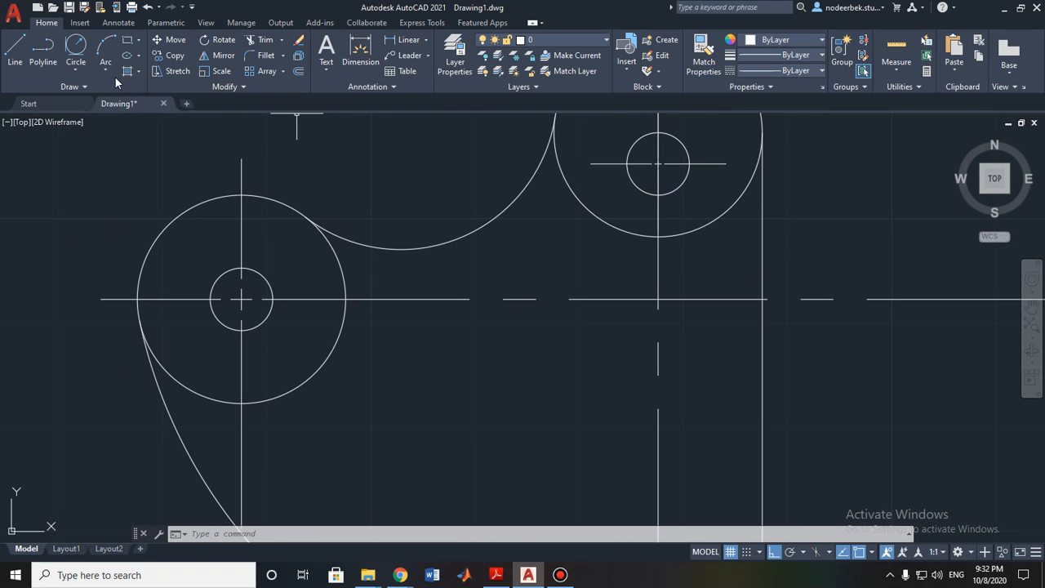
click(127, 45)
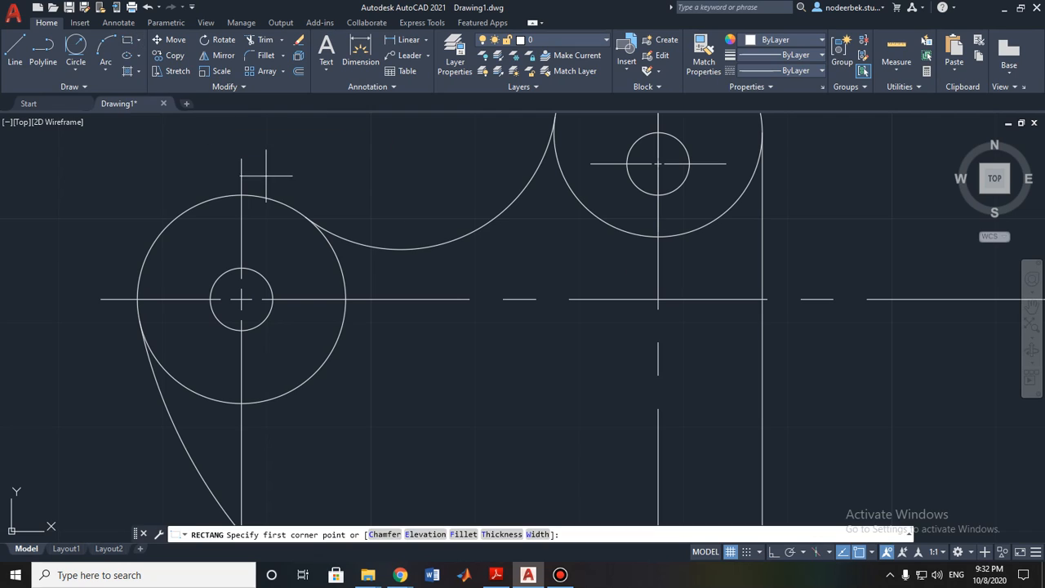
click(659, 299)
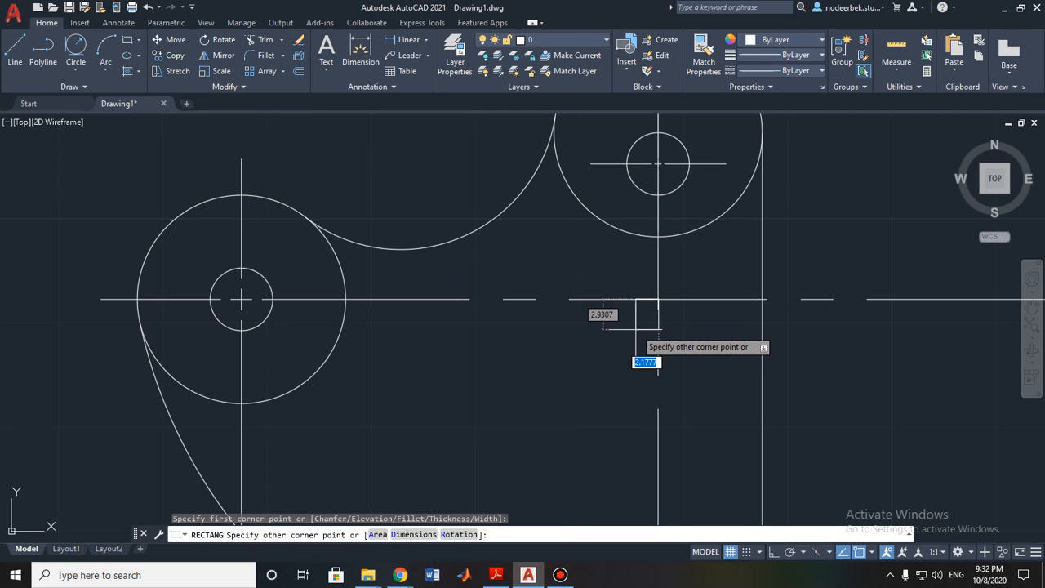
text(5)
key(Tab)
text(5)
key(Return)
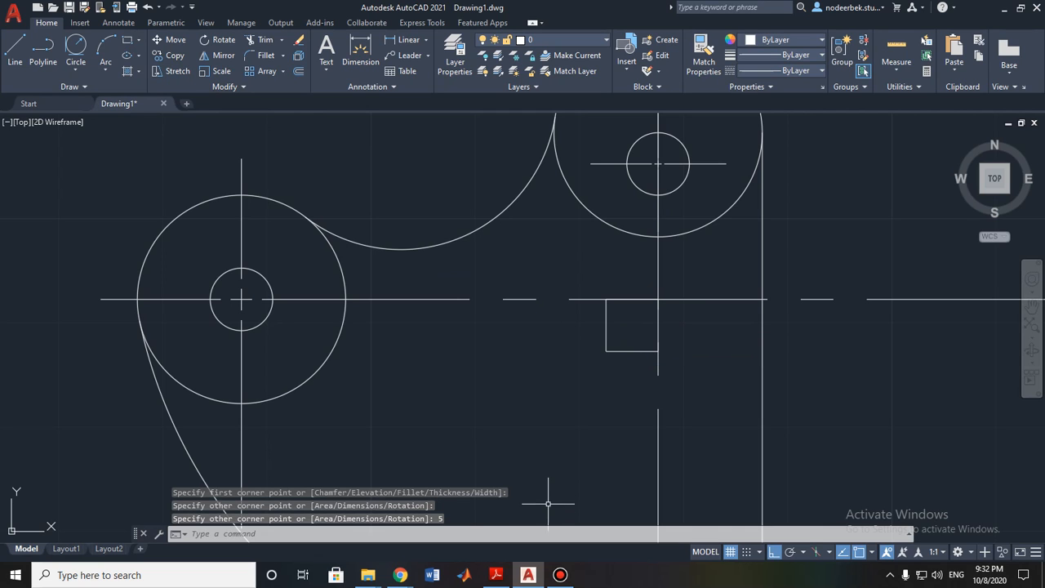
key(Escape)
Step: Examine the inner cutout's straight edges, corner radii and the 5 and 30 position dimensions in the Practice no: 08 reference
scroll(548, 444, down, 4)
middle_drag(548, 444, 642, 325)
scroll(658, 308, up, 5)
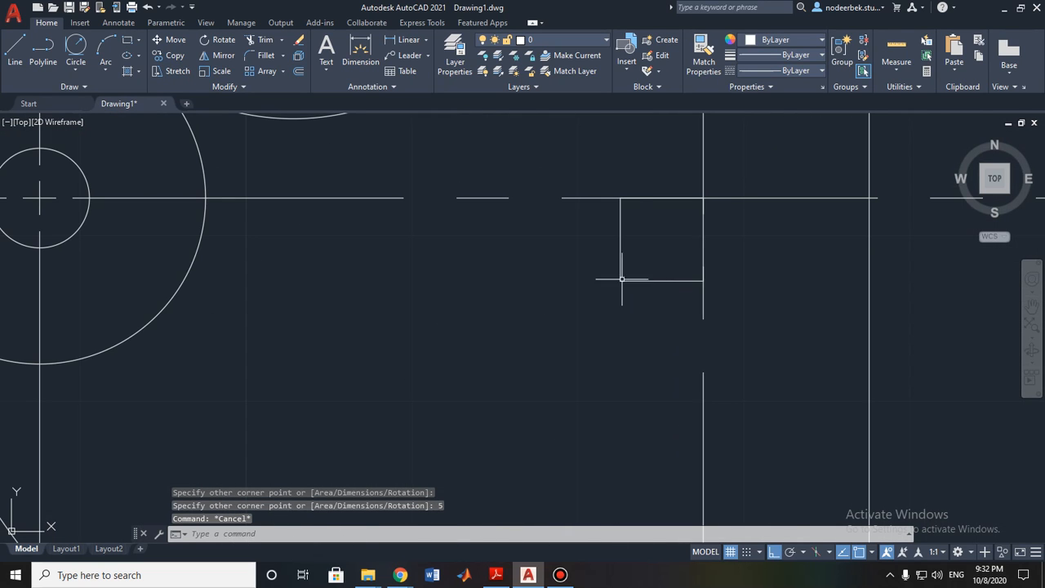
scroll(616, 297, down, 4)
middle_drag(545, 364, 673, 311)
scroll(611, 328, down, 2)
mouse_move(491, 366)
middle_down()
mouse_move(556, 356)
mouse_move(667, 364)
middle_up()
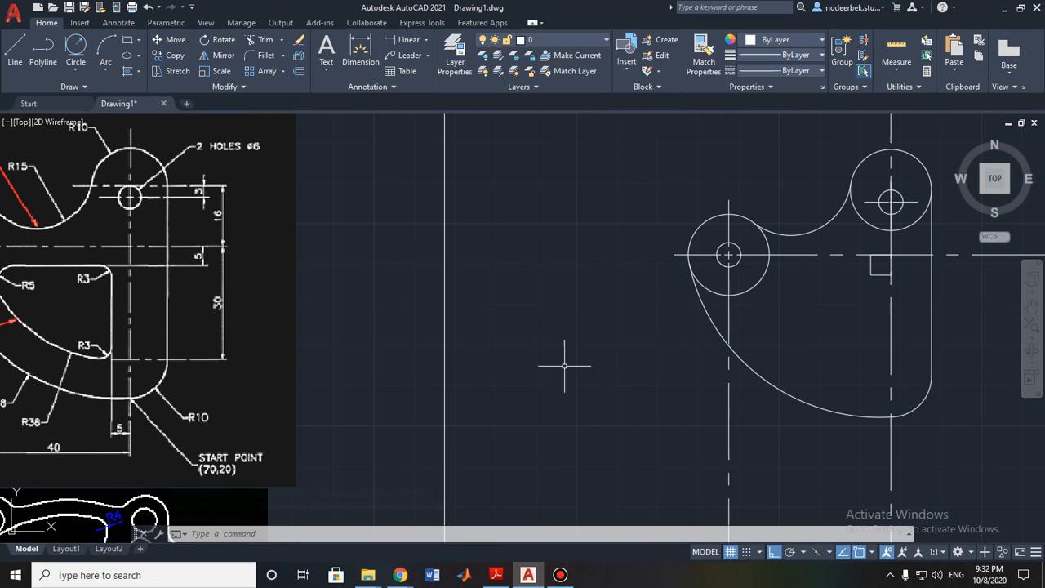
scroll(170, 332, up, 2)
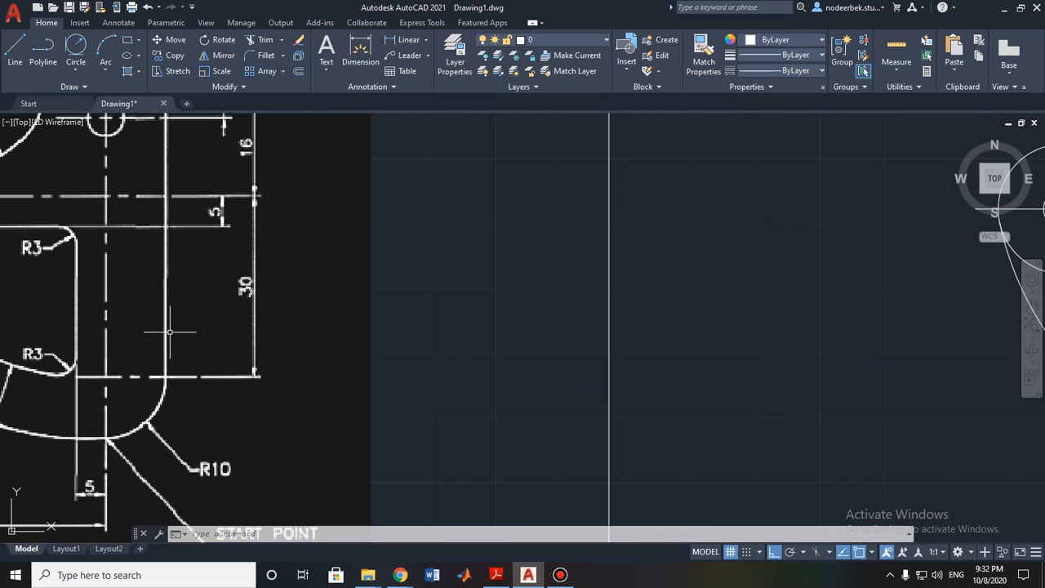
middle_drag(126, 331, 318, 344)
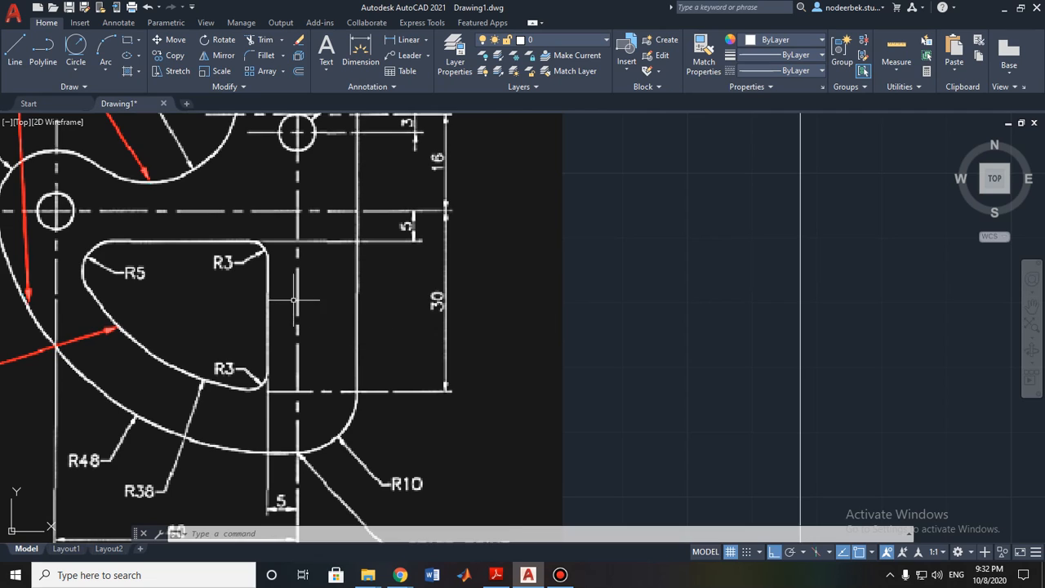
middle_drag(290, 298, 533, 336)
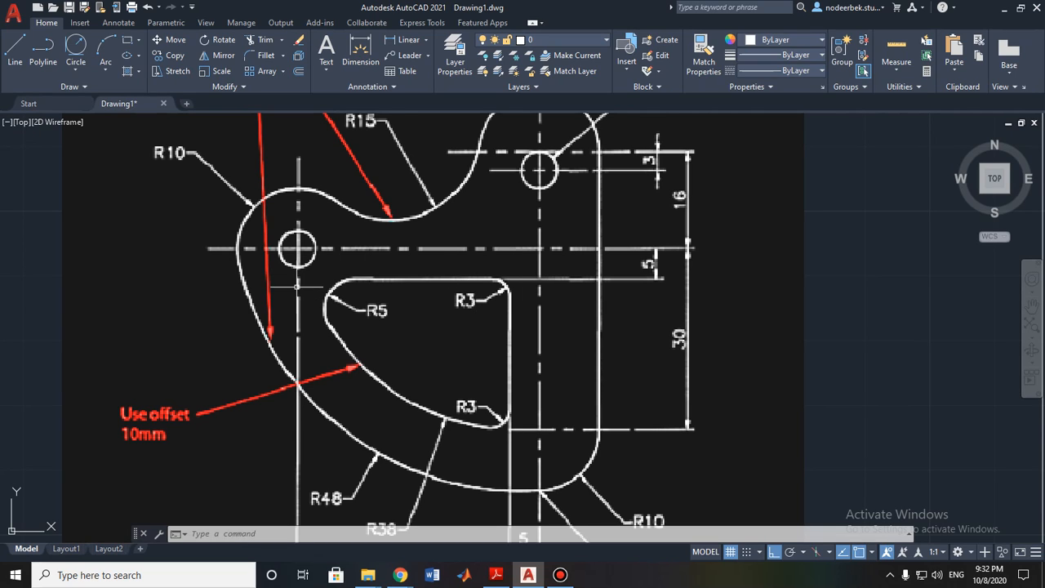
Step: Draw a 25-long vertical line downward from the helper rectangle's lower-left corner as the cutout's right edge
scroll(402, 262, down, 6)
mouse_move(606, 287)
middle_down()
mouse_move(560, 315)
mouse_move(492, 313)
middle_up()
scroll(555, 290, up, 2)
middle_drag(553, 289, 553, 340)
scroll(553, 340, up, 2)
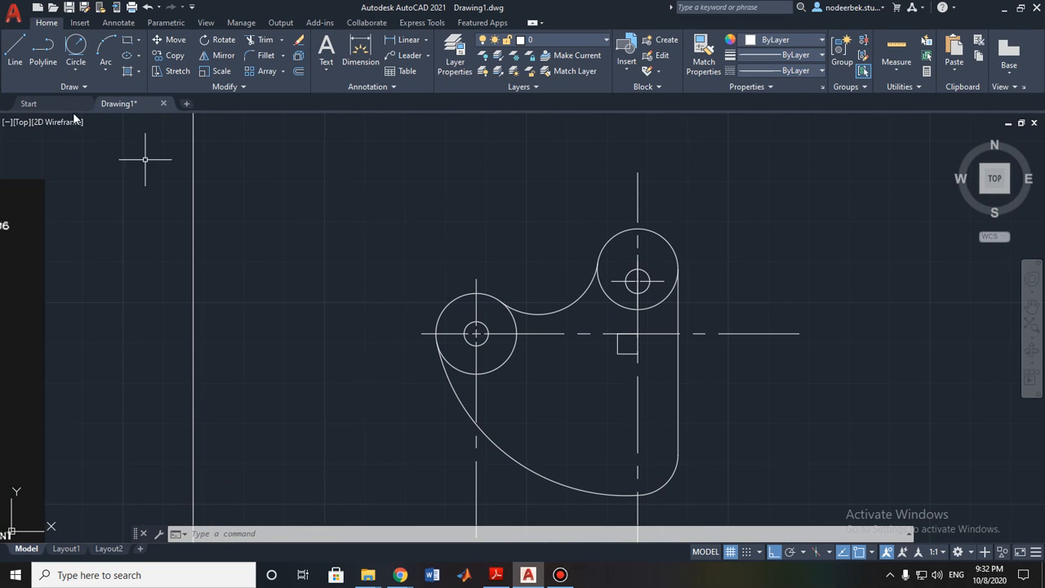
click(14, 51)
click(617, 354)
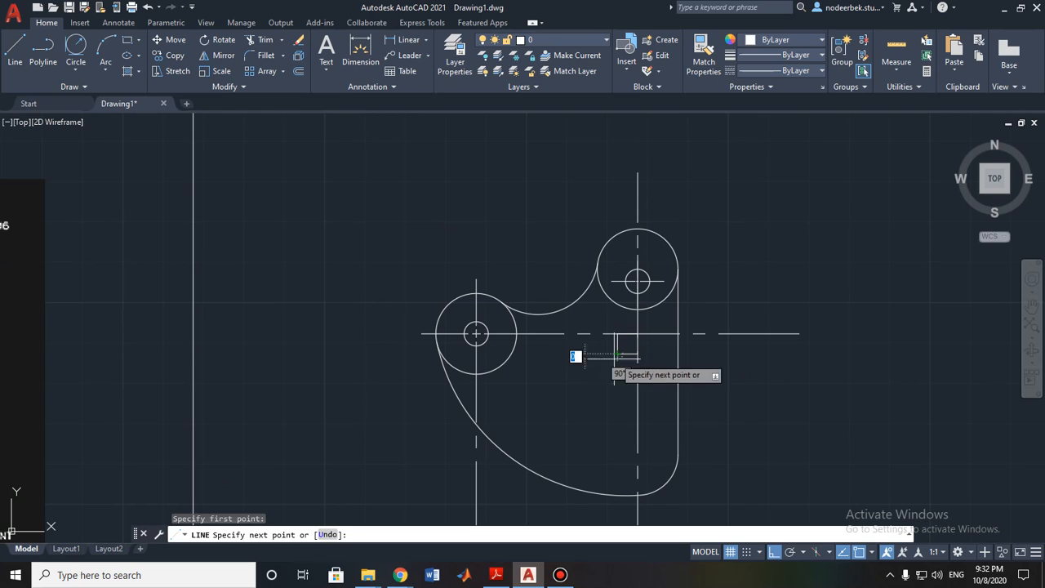
text(25)
key(Return)
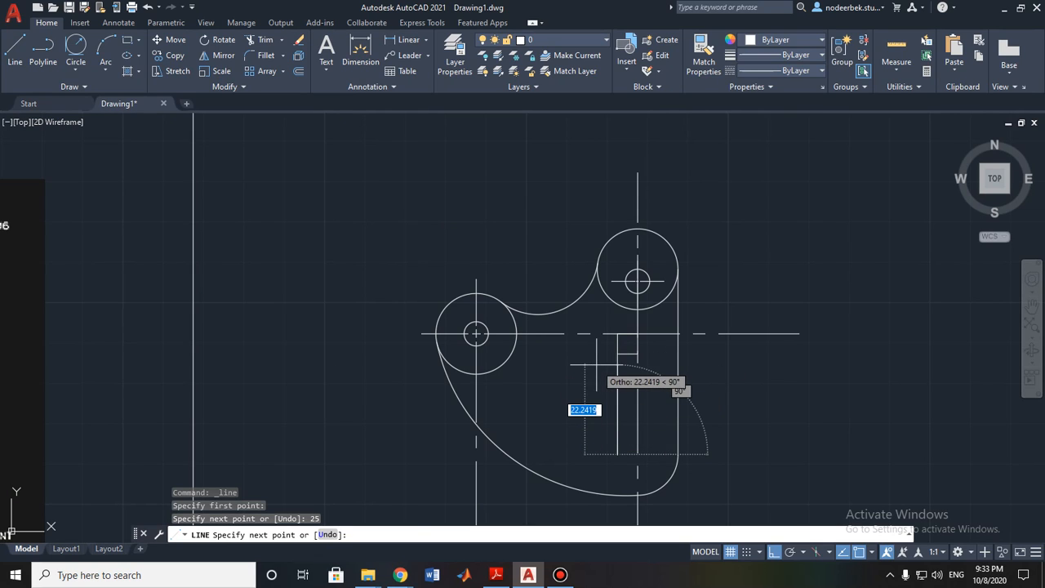
key(Escape)
Step: Draw a horizontal line about 34 long leftward from the helper rectangle's lower-left corner as the cutout's upper edge
middle_drag(594, 375, 608, 401)
key(Return)
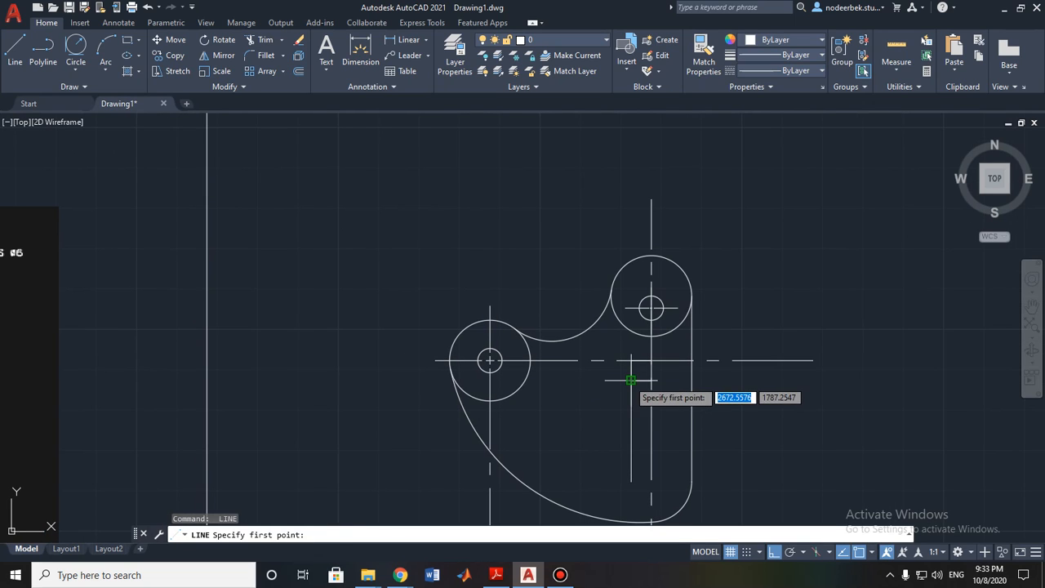
click(631, 380)
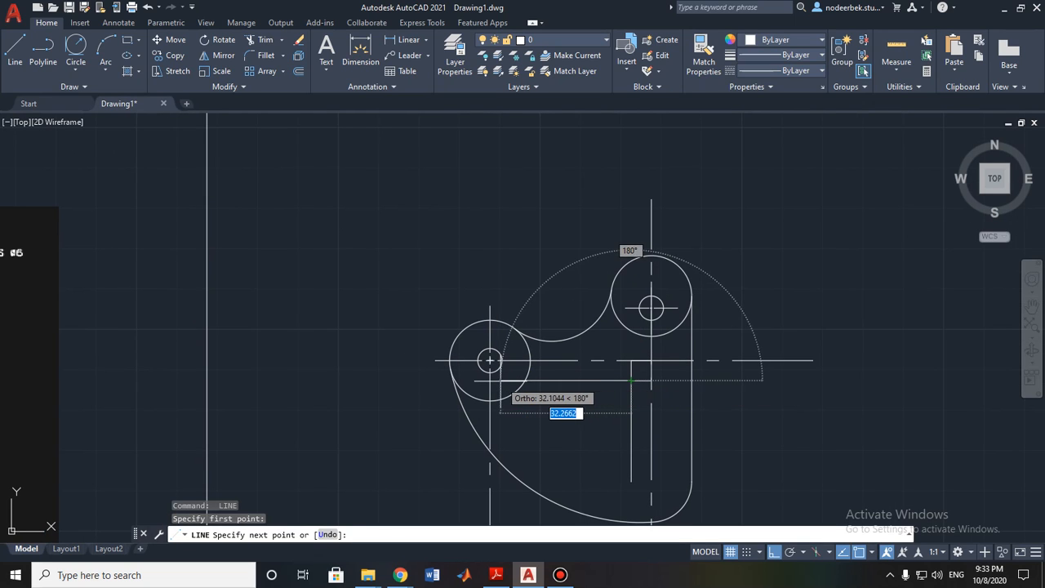
scroll(500, 380, up, 4)
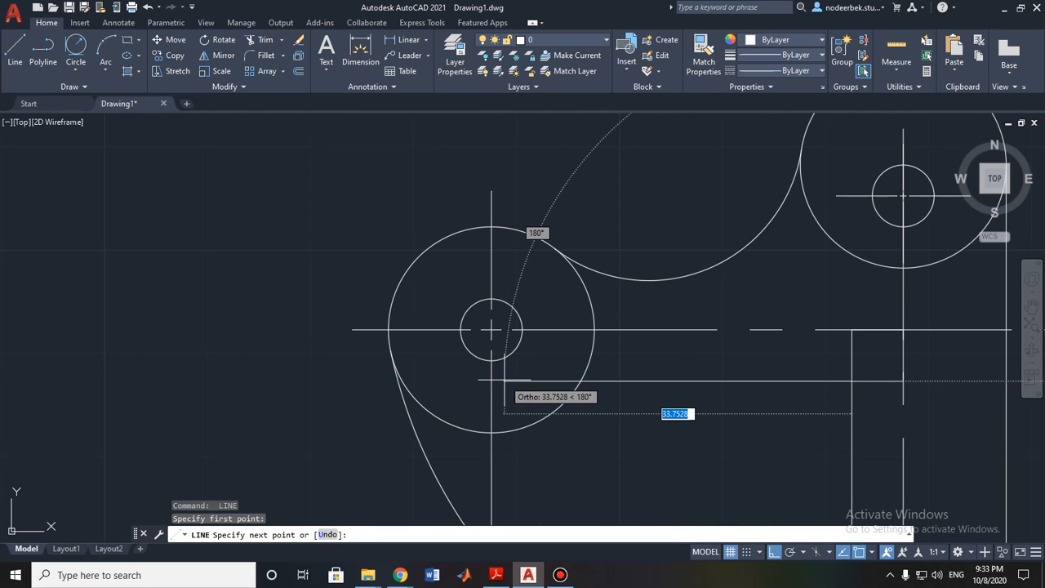
key(Escape)
scroll(613, 443, down, 5)
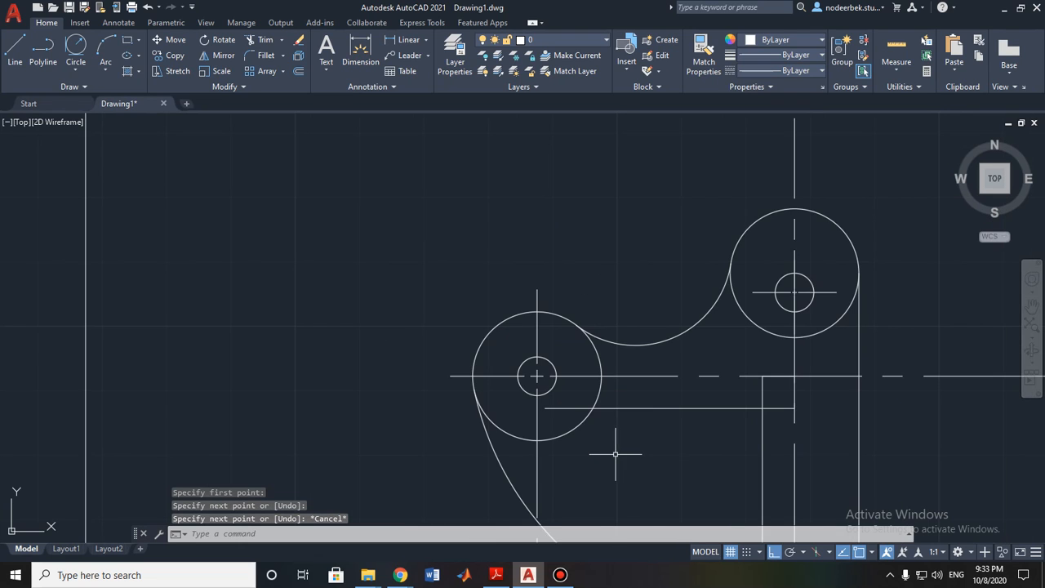
Step: Offset the 48-radius outer arc inward by 10 to form the cutout's curved edge
middle_drag(625, 460, 600, 336)
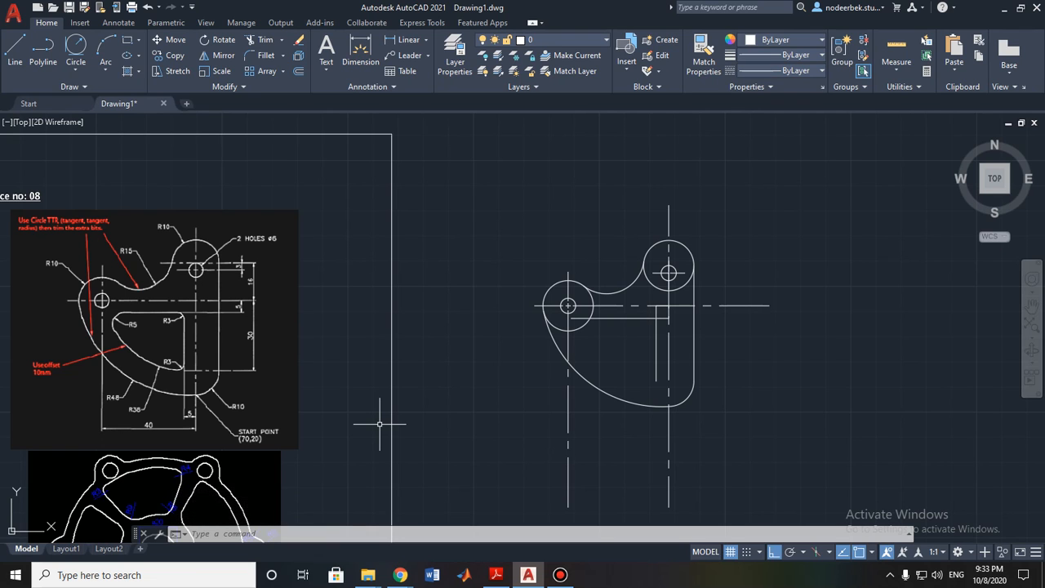
scroll(326, 425, up, 6)
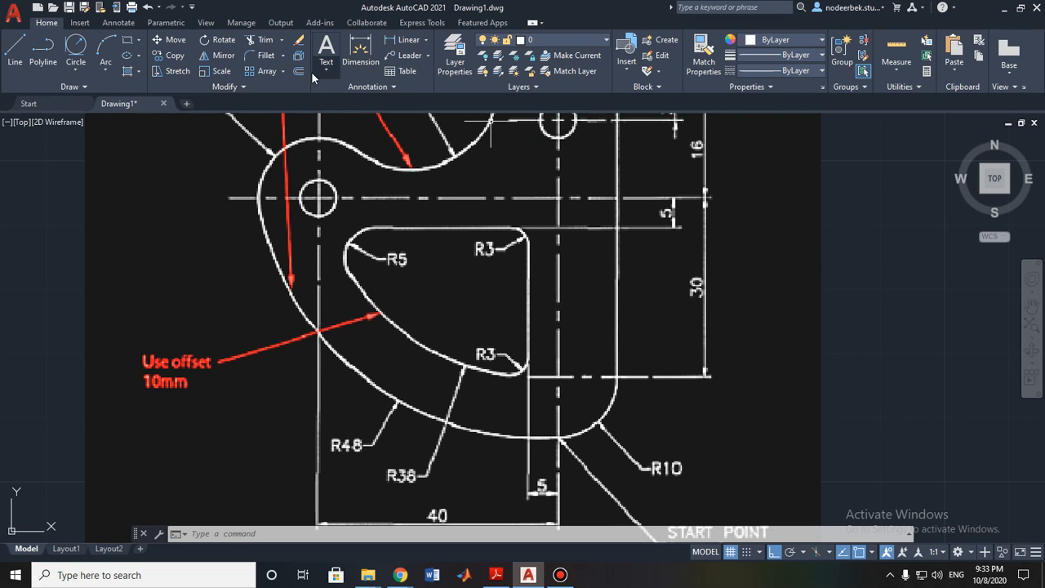
key(Escape)
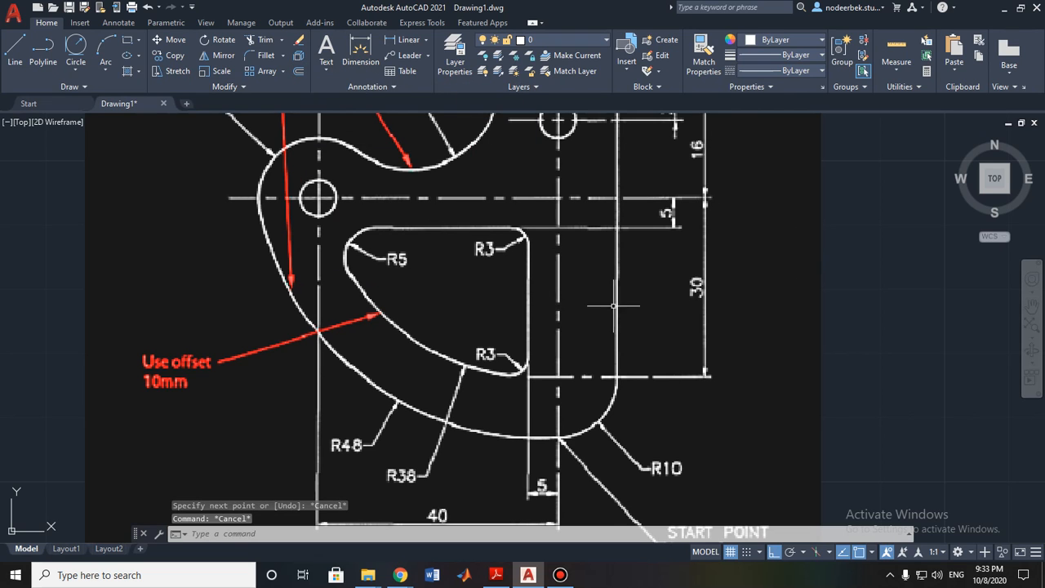
scroll(709, 335, down, 6)
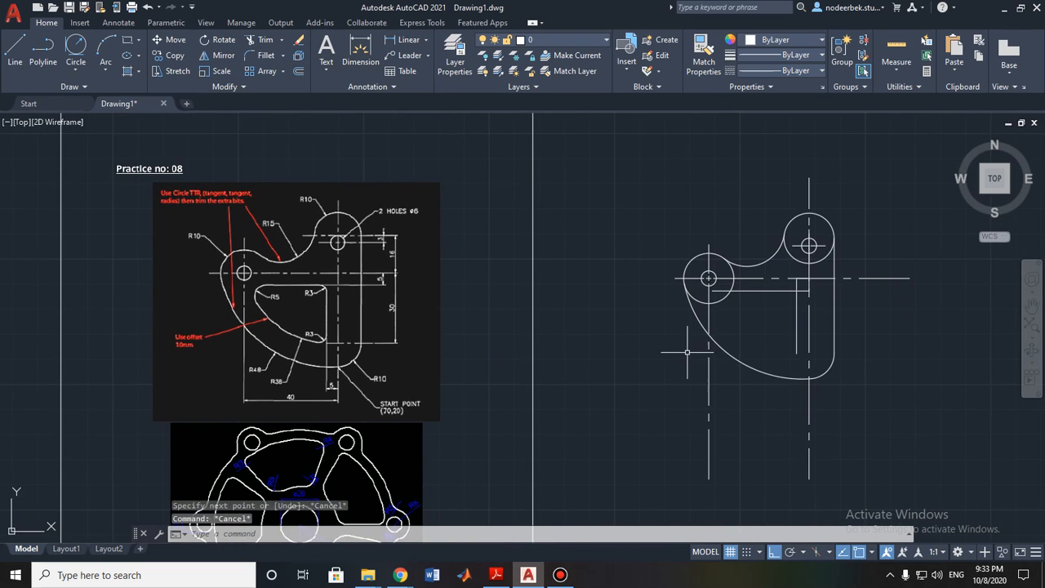
click(296, 71)
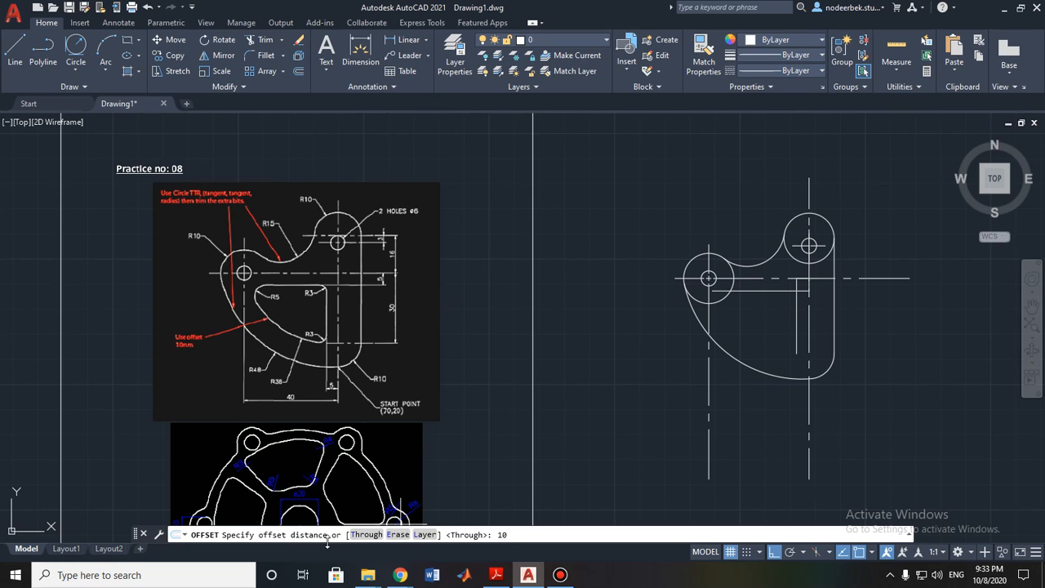
key(Return)
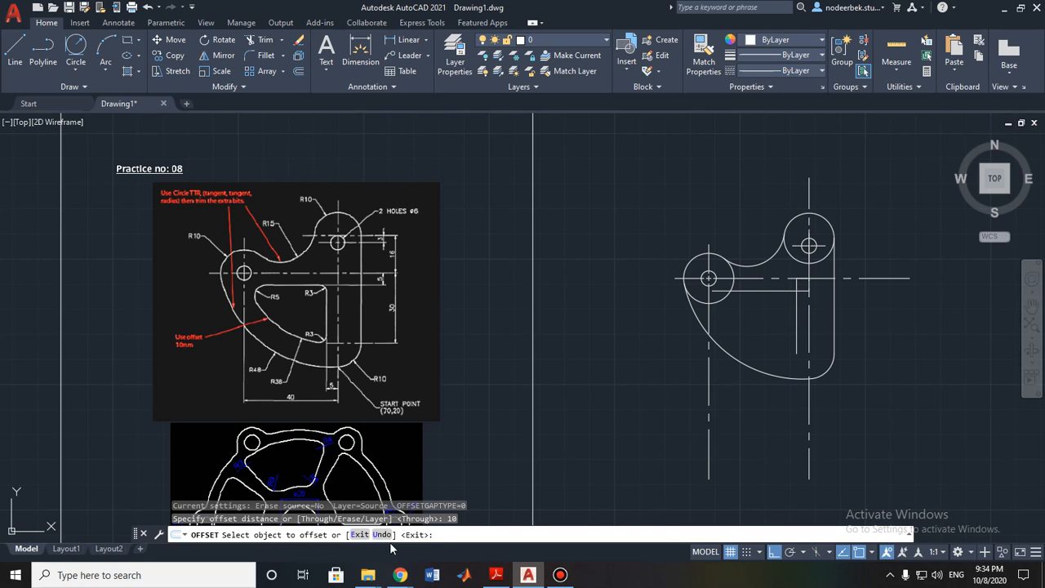
click(733, 357)
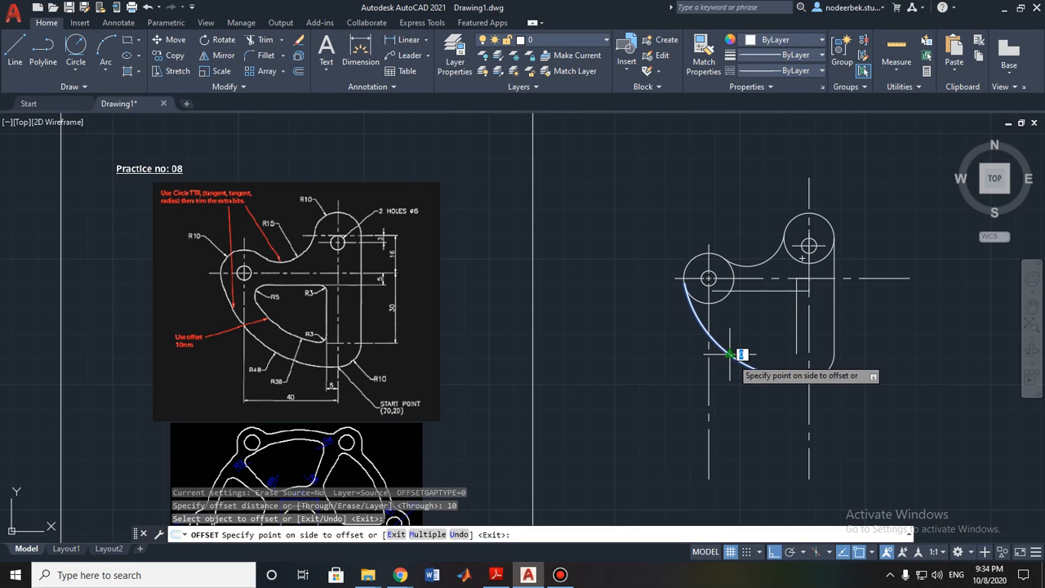
middle_drag(764, 335, 681, 423)
scroll(683, 418, up, 3)
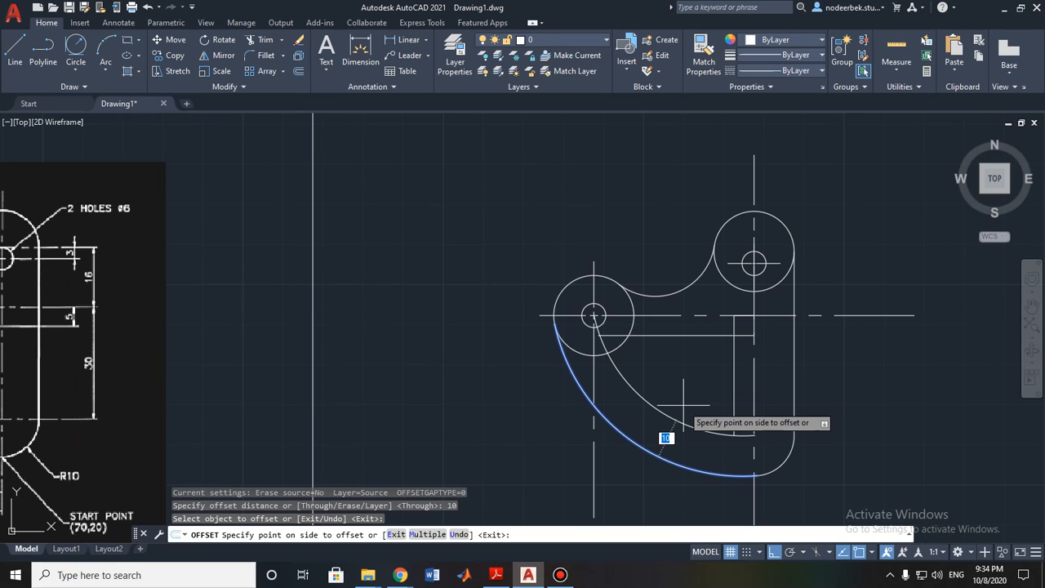
click(693, 375)
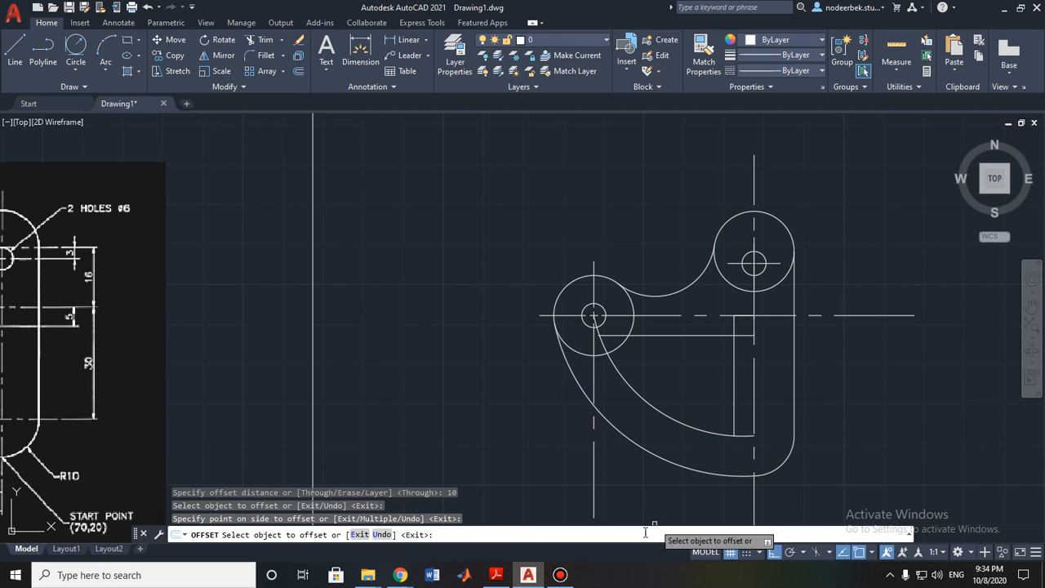
key(Escape)
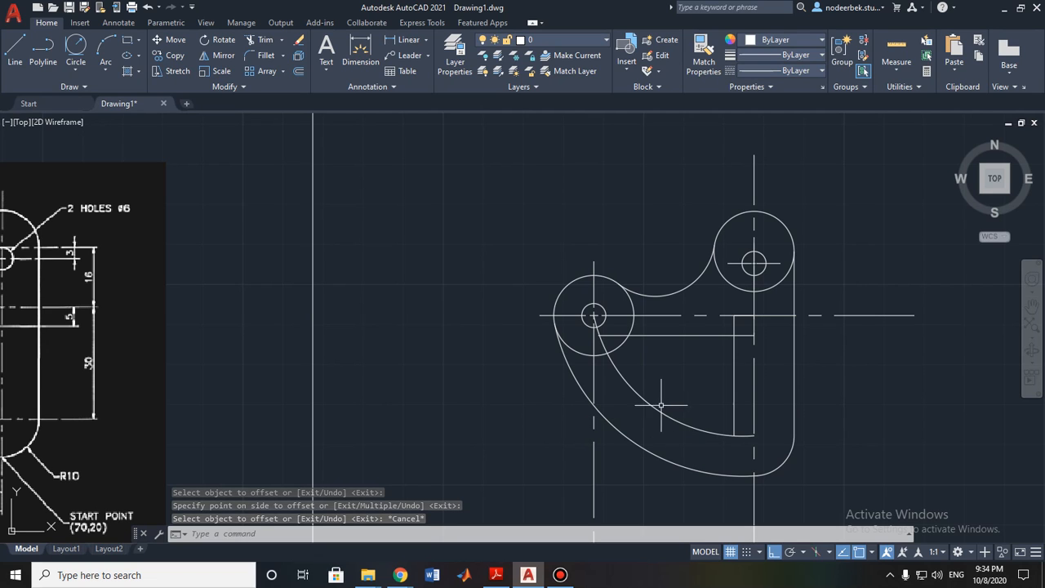
Step: Trim off the offset arc's upper end above the cutout's horizontal edge, including the piece inside the left hole
click(258, 39)
scroll(630, 373, up, 8)
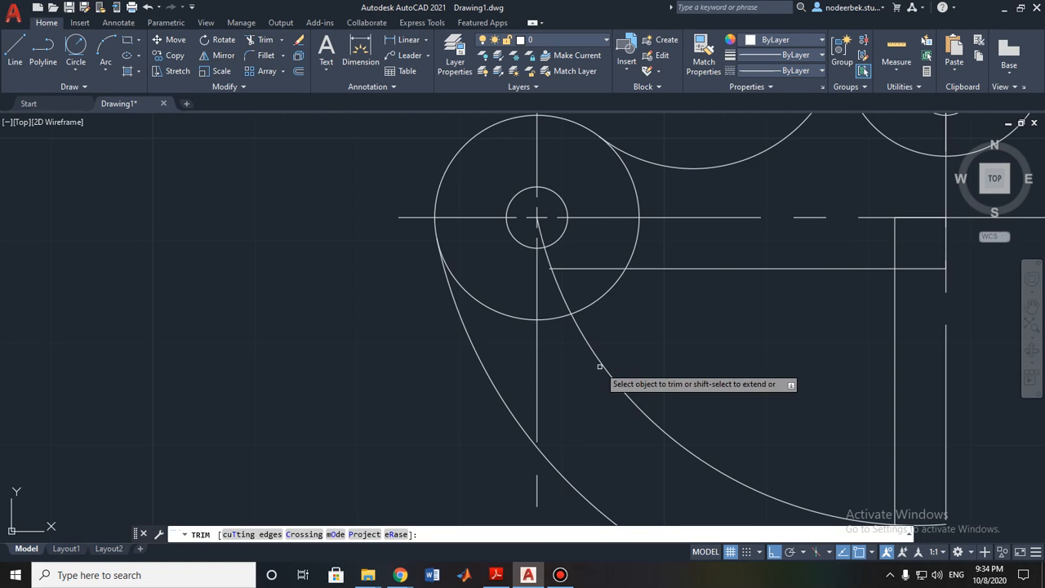
click(597, 294)
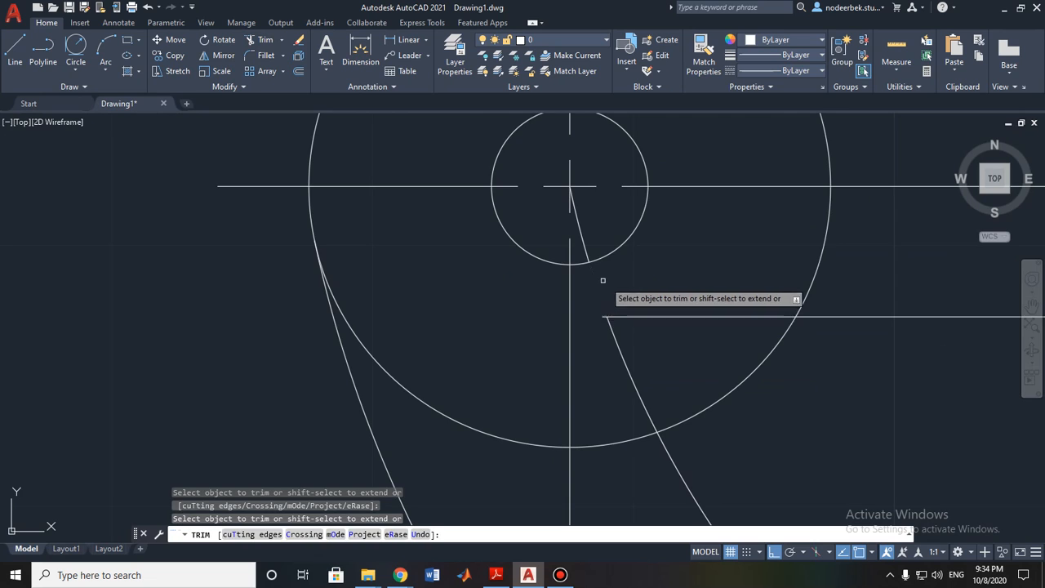
middle_drag(570, 224, 589, 278)
click(600, 271)
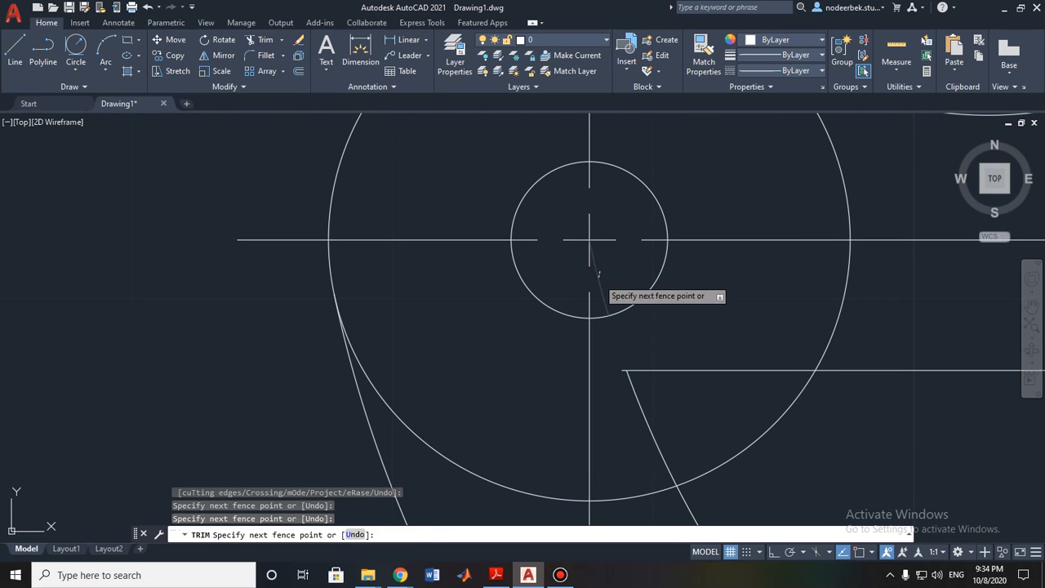
key(Return)
scroll(627, 376, up, 3)
scroll(626, 364, down, 6)
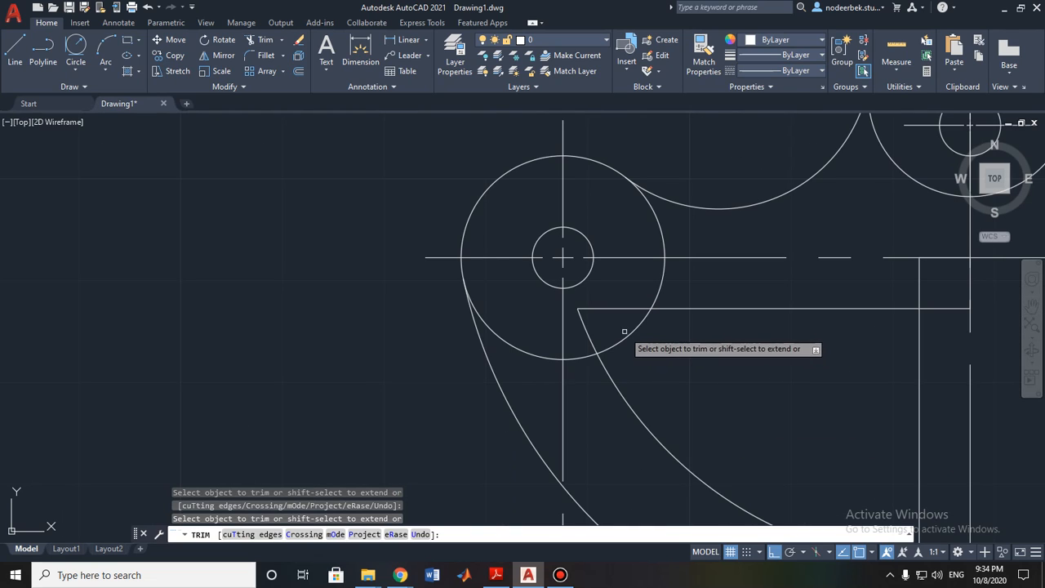
Step: Trim the left 10-radius circle to its outer arc between the 15-radius and 48-radius arcs, including the small sliver beside the vertical centerline
click(626, 332)
click(662, 229)
click(528, 350)
click(581, 355)
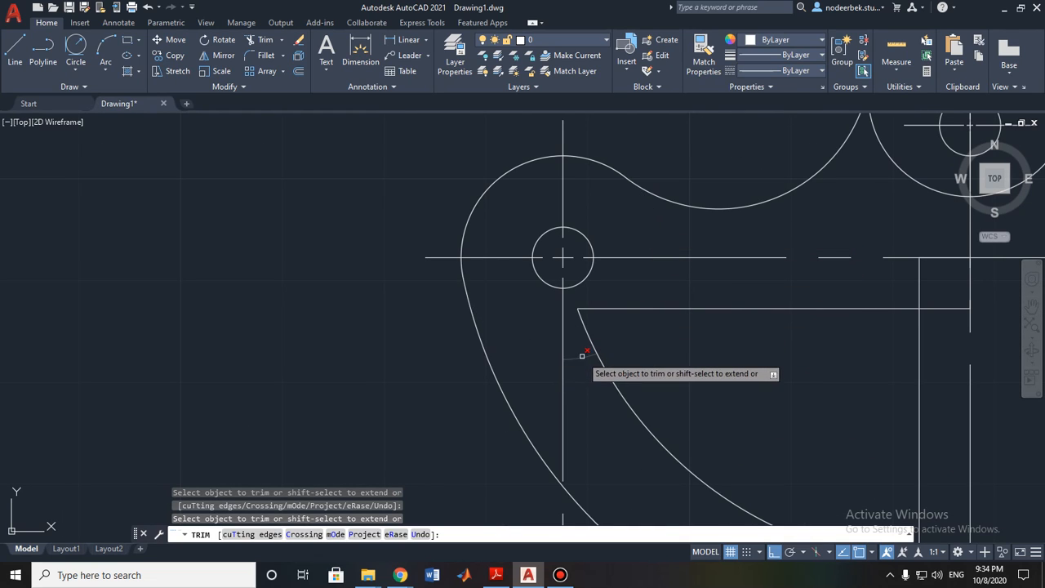
scroll(630, 359, up, 6)
scroll(624, 293, down, 8)
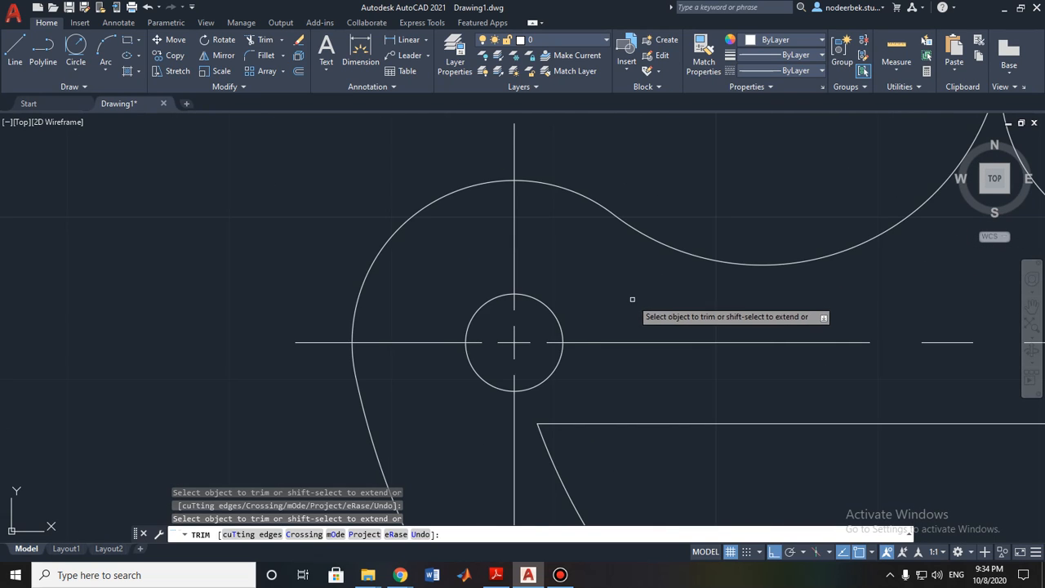
Step: Try to trim the offset arc's short end beyond the cutout's vertical line
scroll(677, 319, up, 2)
click(681, 276)
click(761, 292)
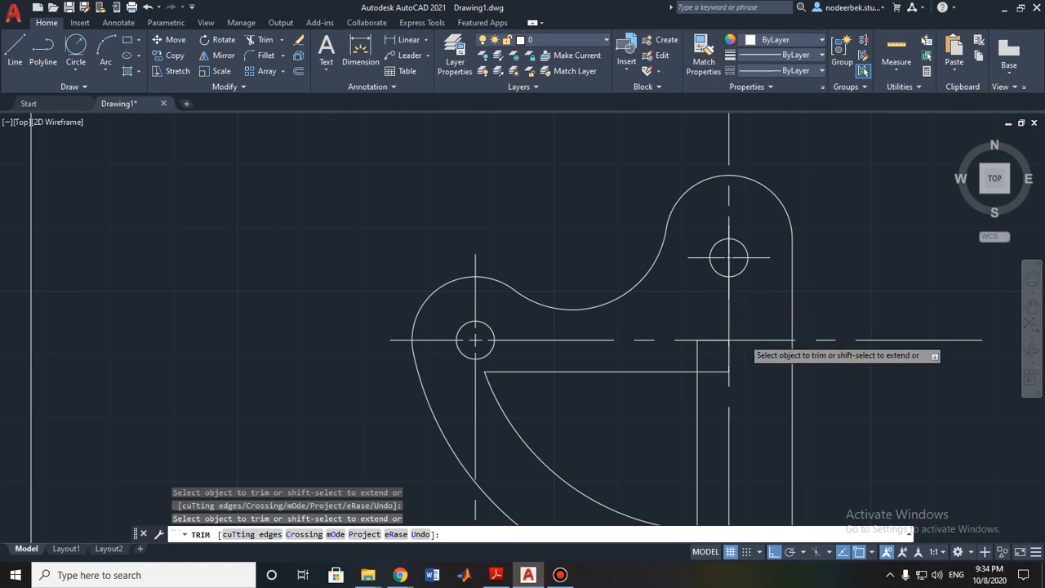
scroll(732, 362, down, 2)
mouse_move(621, 356)
middle_down()
mouse_move(734, 342)
mouse_move(620, 299)
middle_up()
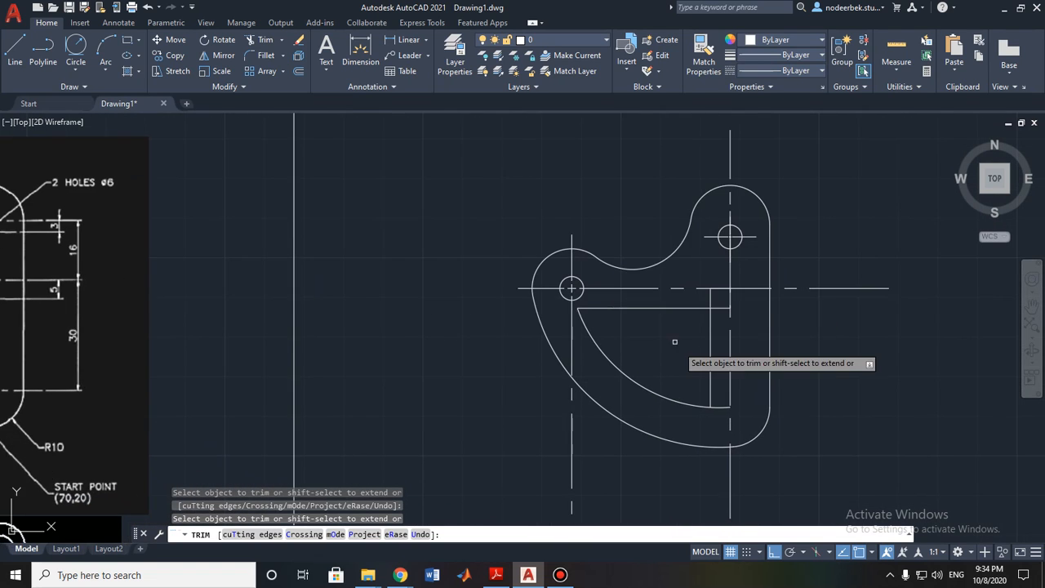
scroll(691, 353, up, 2)
middle_drag(691, 350, 669, 384)
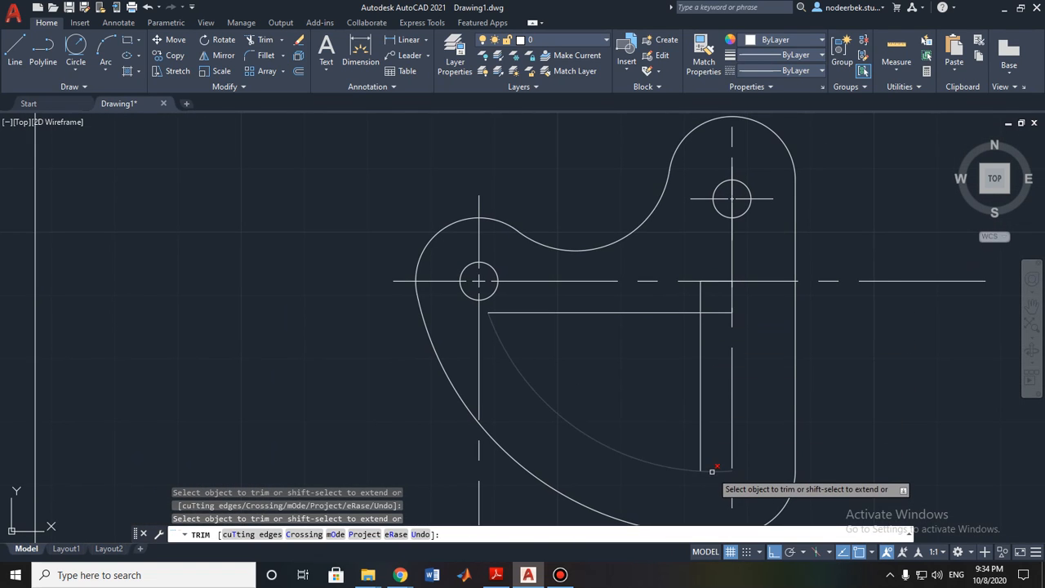
key(ctrl+z)
middle_drag(708, 465, 703, 306)
click(263, 55)
click(260, 39)
click(711, 374)
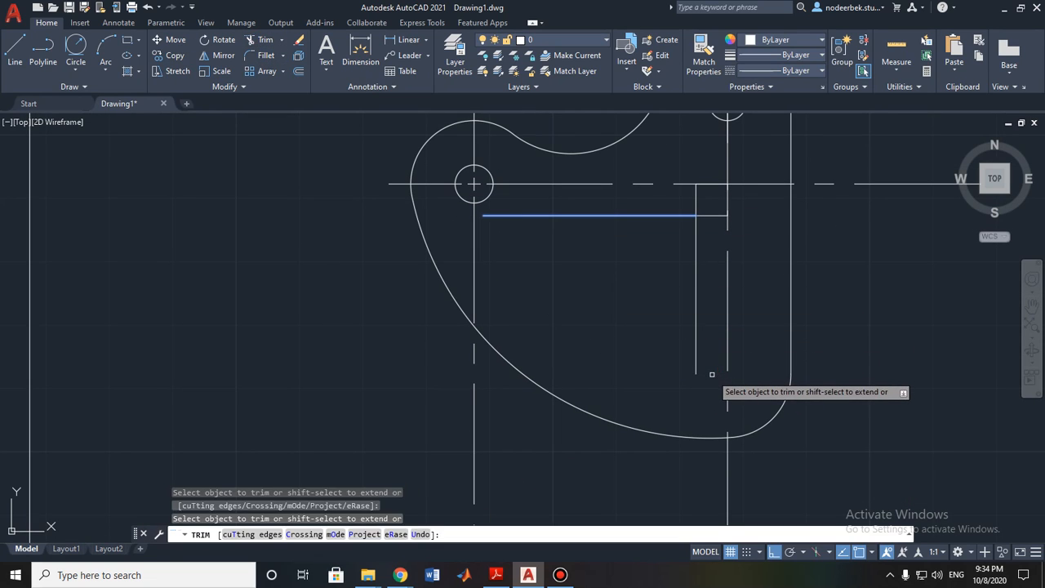
key(ctrl+z)
key(Escape)
scroll(706, 384, up, 6)
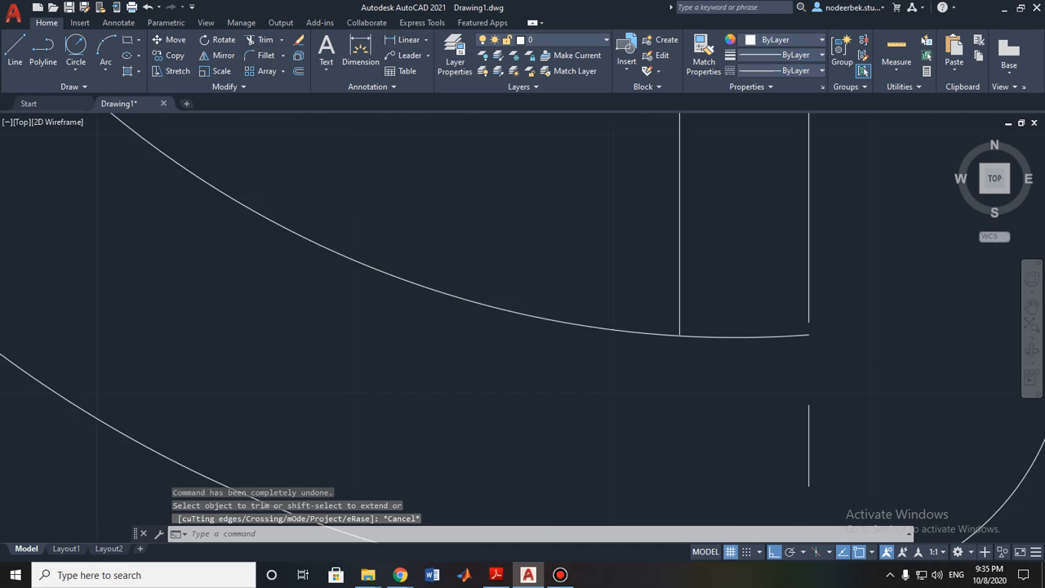
scroll(669, 276, down, 5)
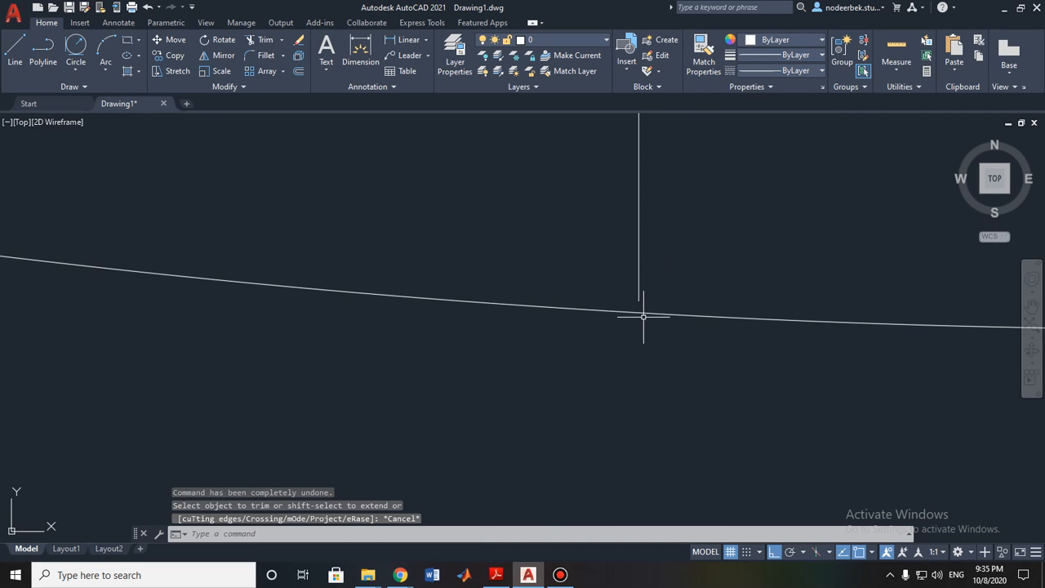
scroll(651, 310, up, 3)
key(Escape)
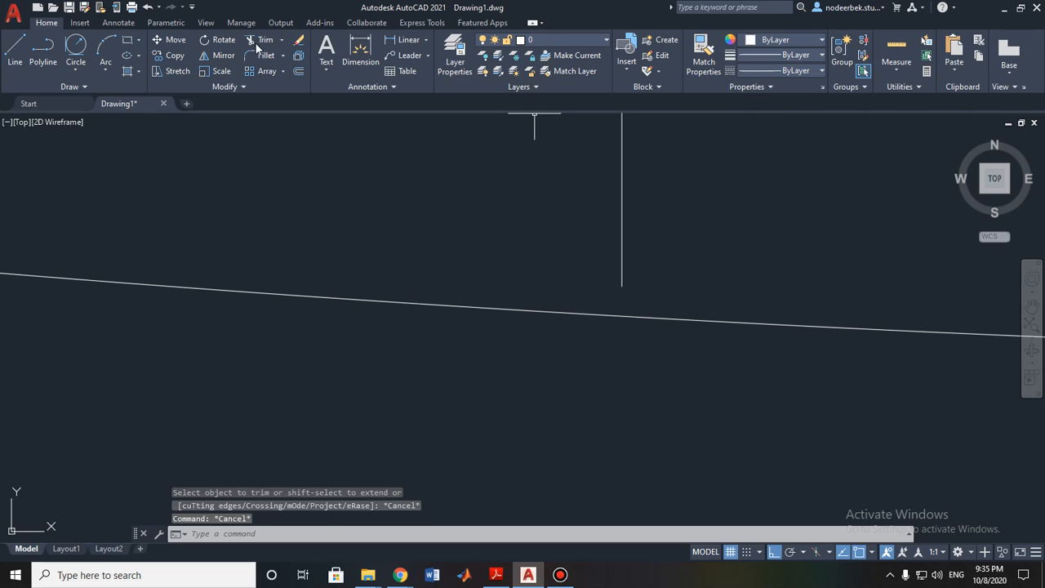
click(254, 41)
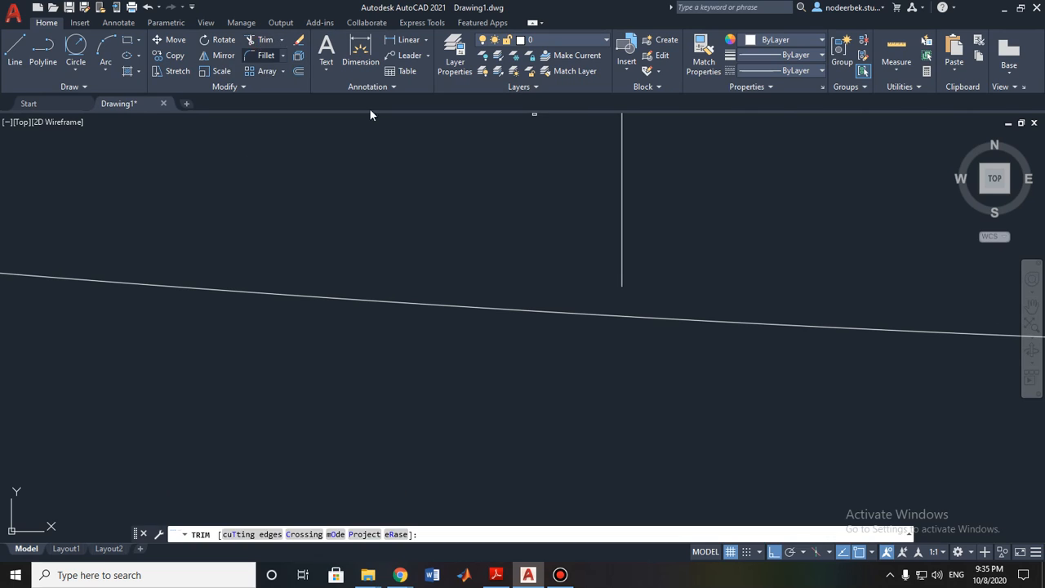
click(675, 311)
key(Escape)
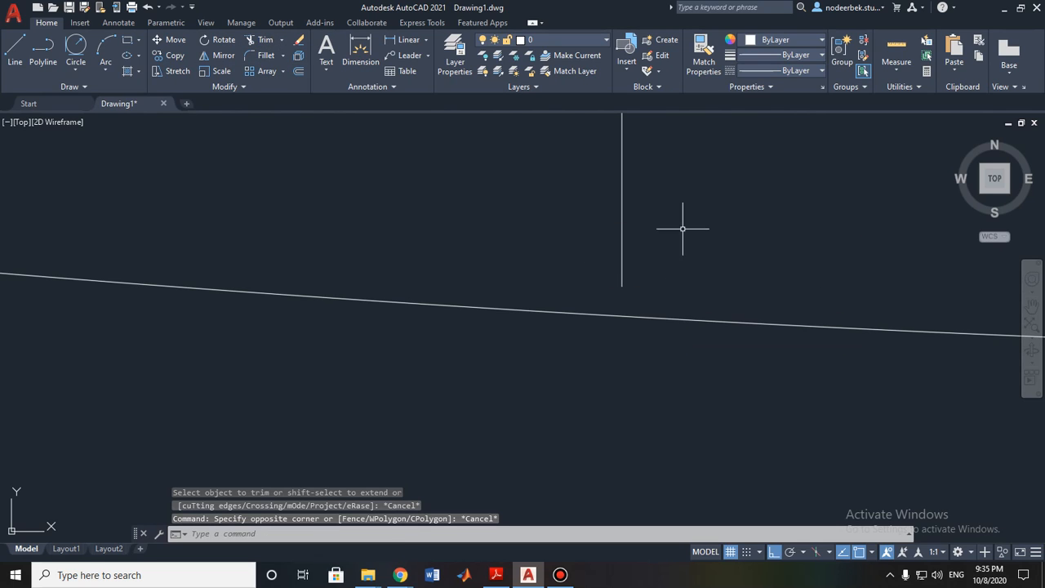
Step: Try to stretch the lower end of the cutout's vertical line down onto the offset arc
click(622, 263)
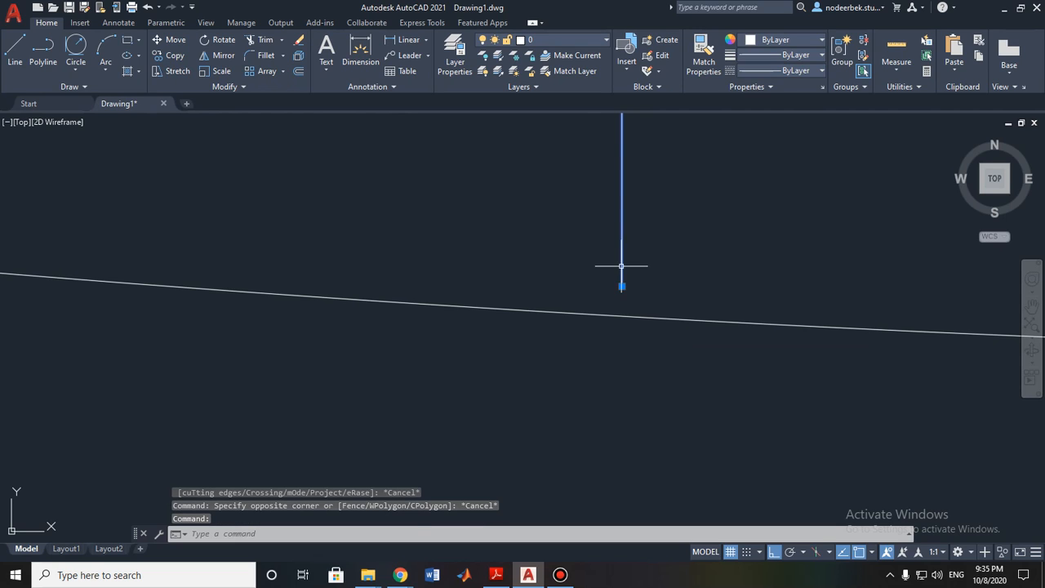
click(622, 286)
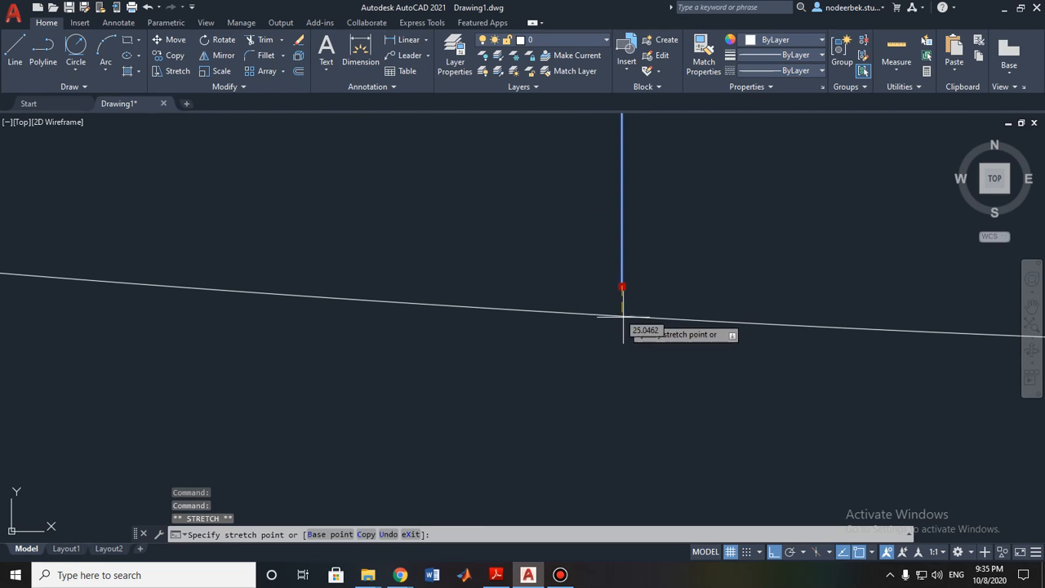
scroll(627, 314, up, 3)
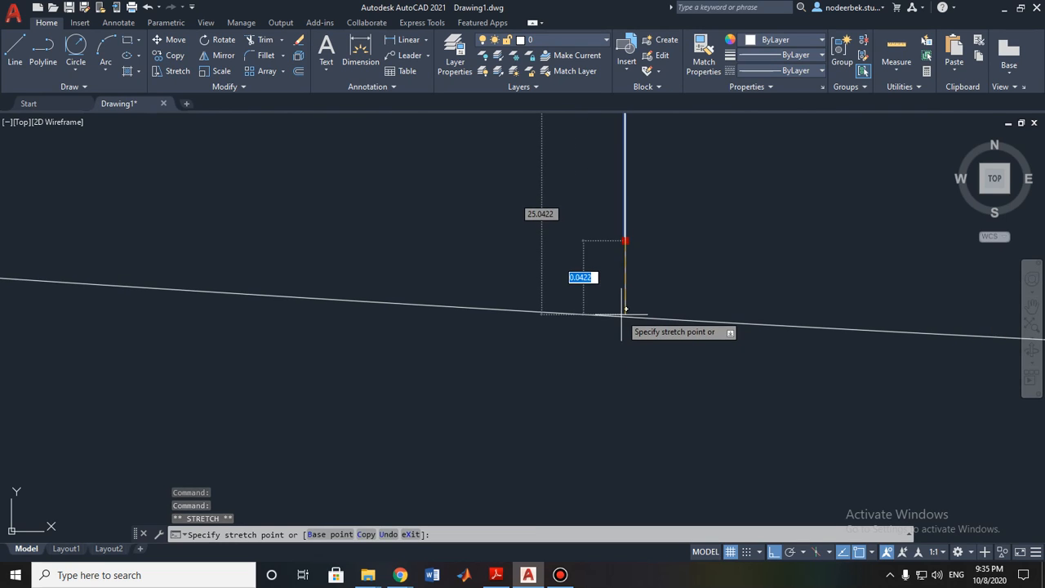
click(628, 317)
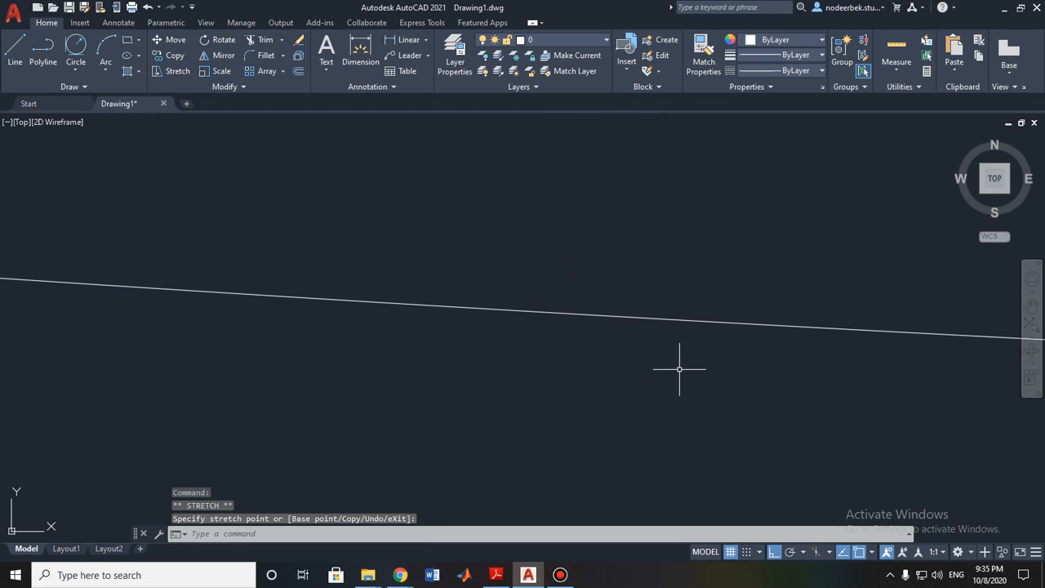
Step: Undo the stretch of the cutout's vertical line
scroll(658, 338, down, 5)
key(ctrl+z)
scroll(673, 303, up, 5)
scroll(681, 311, down, 3)
middle_drag(663, 294, 614, 376)
scroll(614, 375, up, 3)
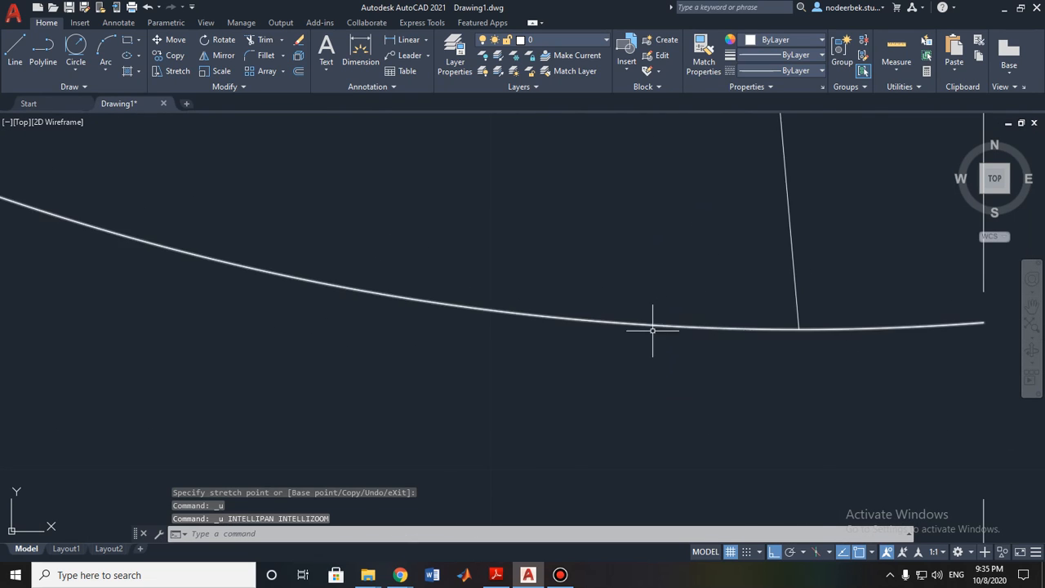
key(ctrl+z)
key(ctrl+z)
middle_drag(651, 329, 615, 280)
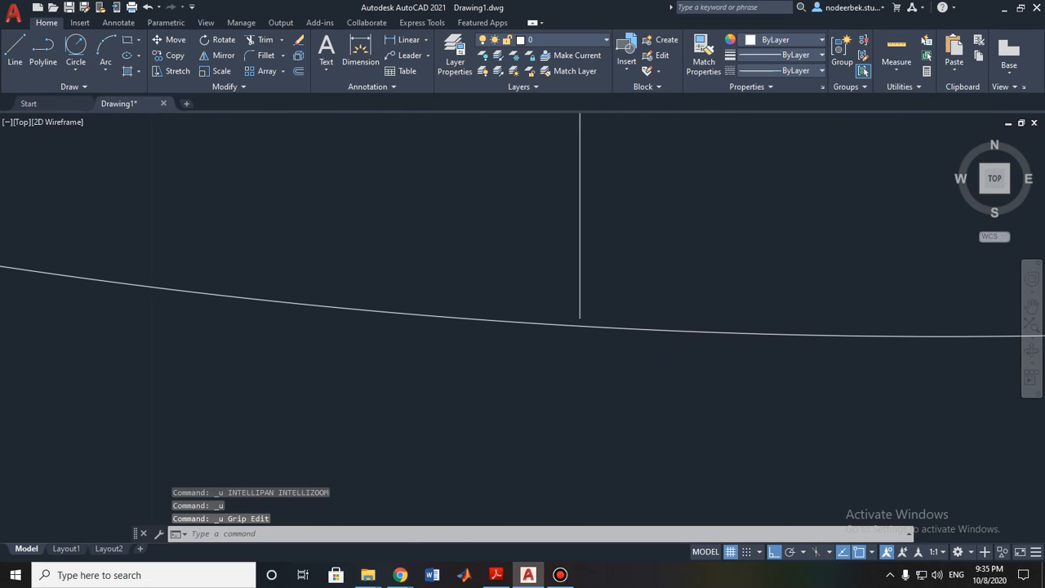
click(584, 302)
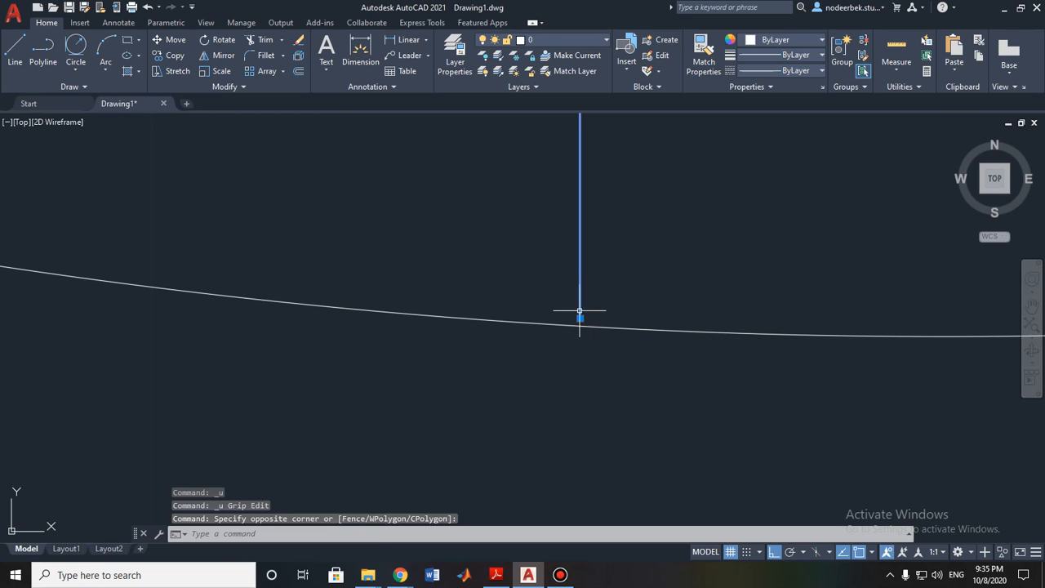
key(Escape)
scroll(579, 316, up, 4)
click(584, 312)
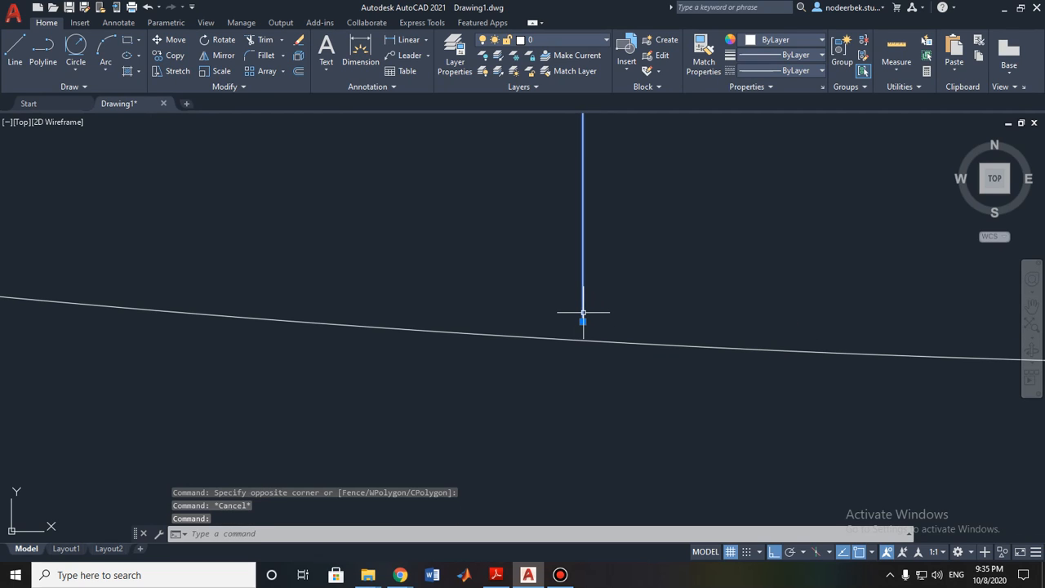
key(F8)
click(582, 321)
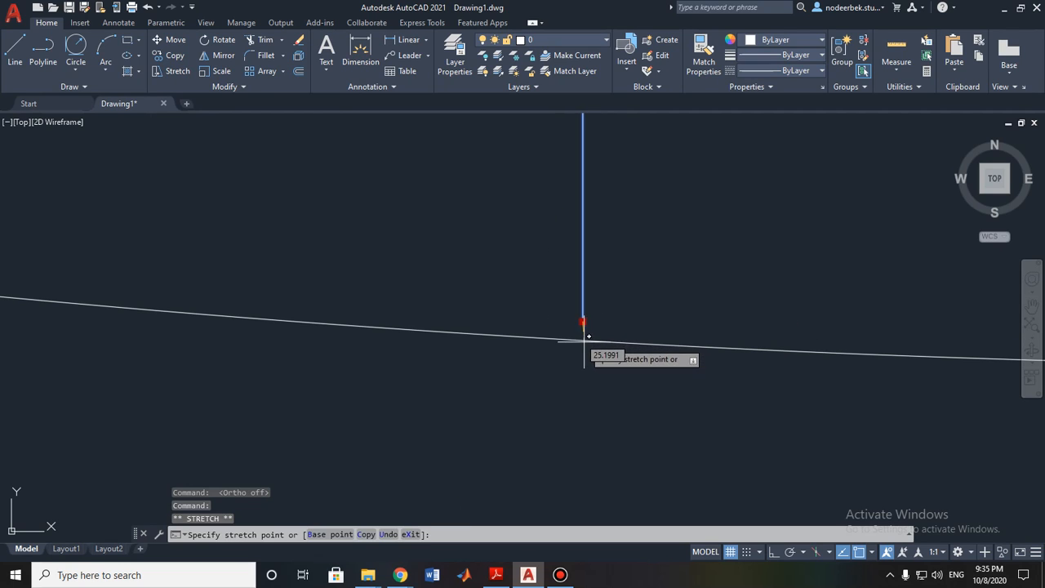
key(Escape)
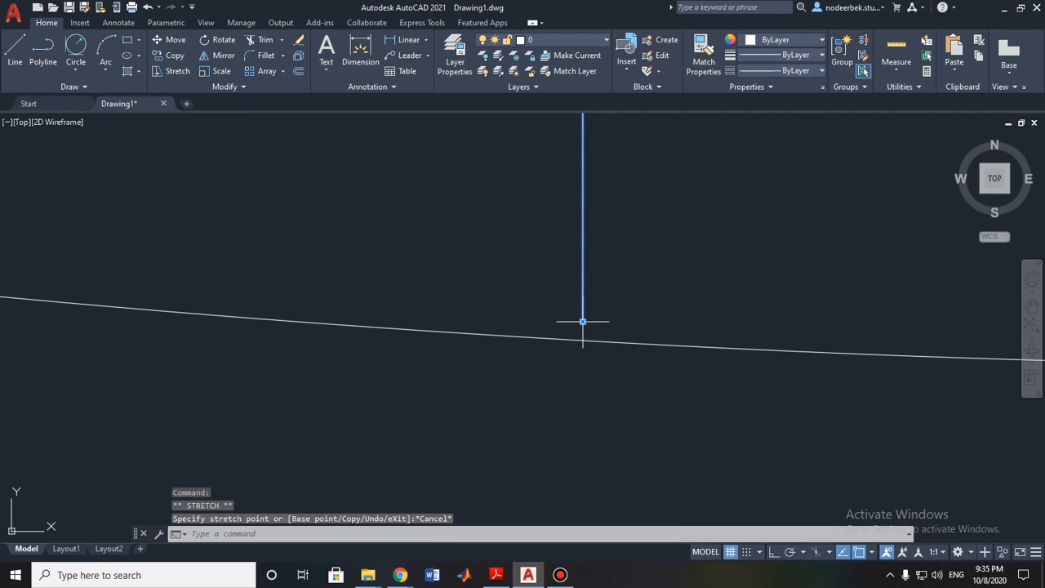
scroll(583, 321, down, 7)
key(Escape)
key(Escape)
middle_drag(611, 199, 617, 354)
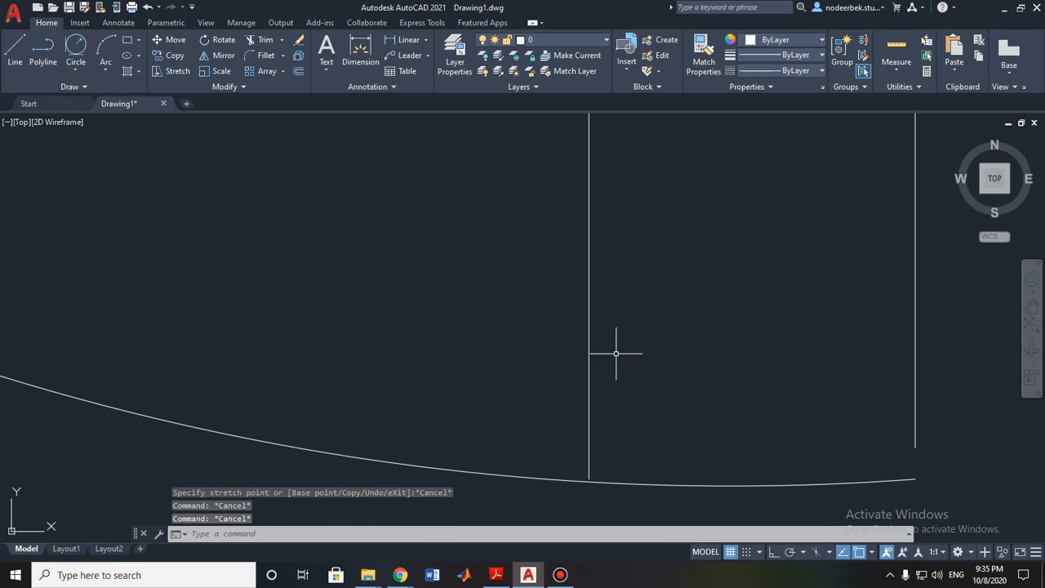
Step: Delete the cutout's vertical line that runs from the upper edge's corner toward the offset arc
scroll(618, 353, down, 5)
scroll(618, 335, up, 4)
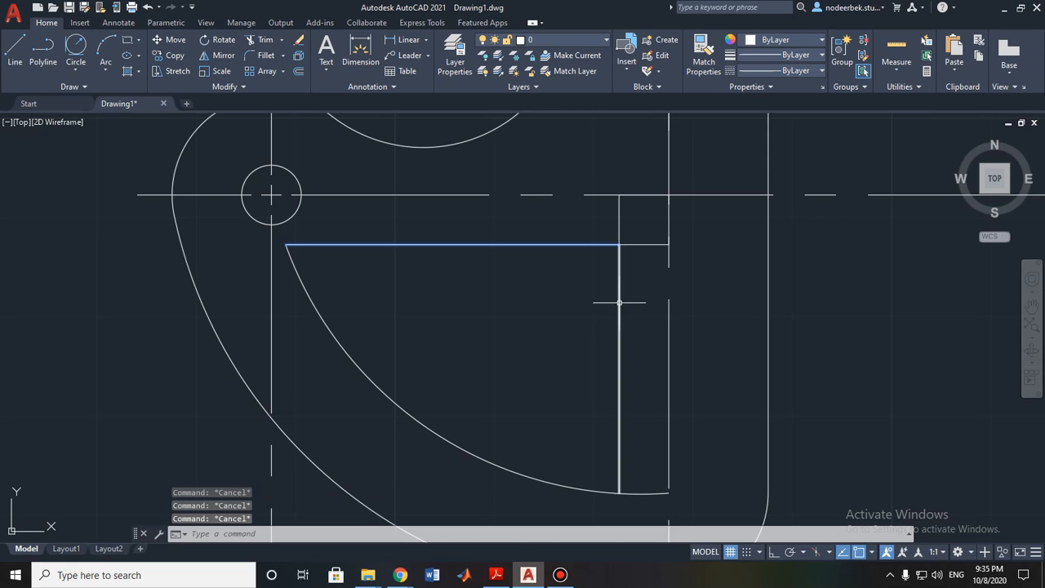
click(619, 302)
key(Delete)
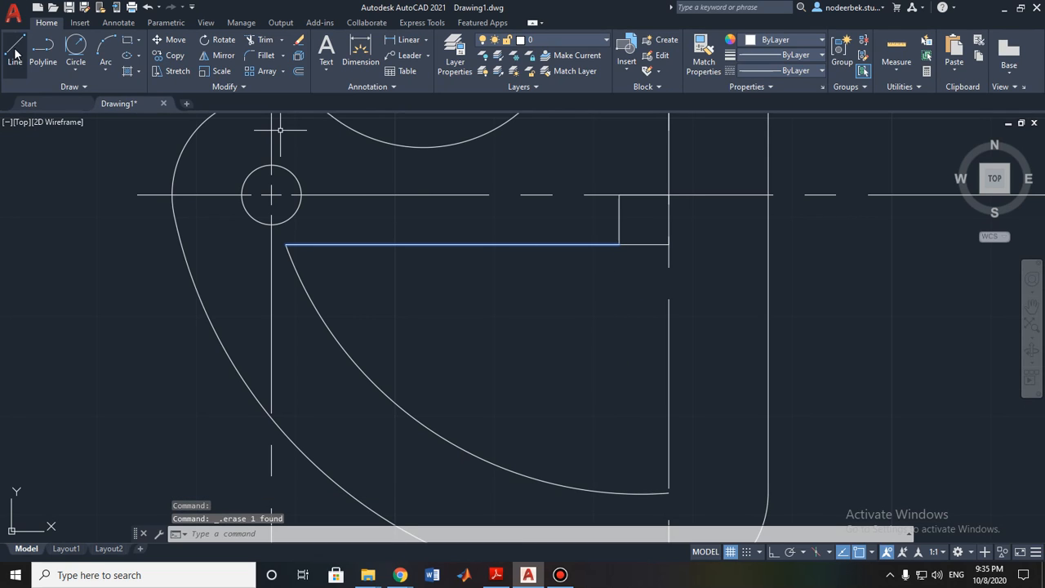
click(15, 53)
click(619, 243)
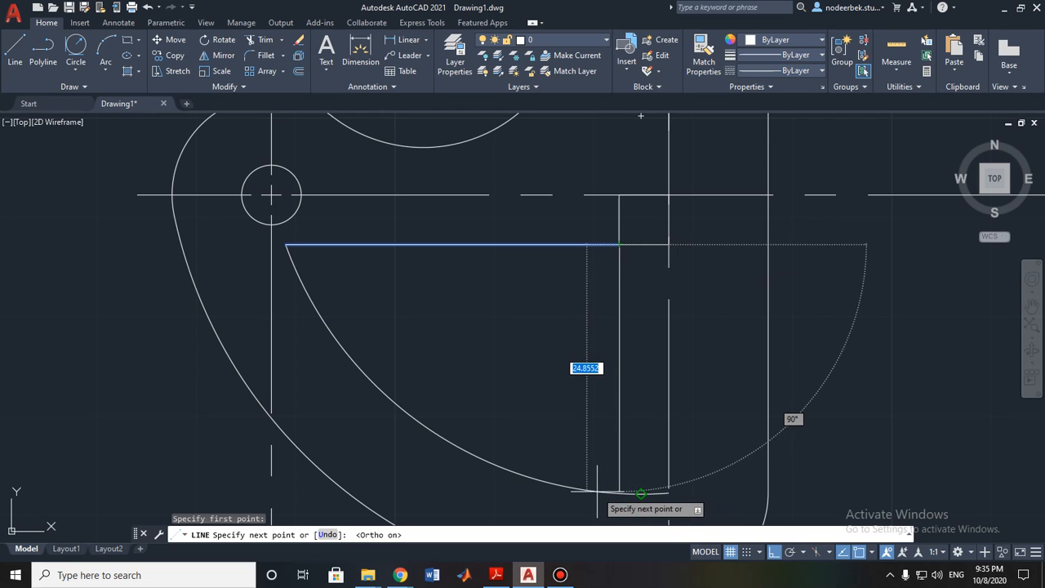
key(F8)
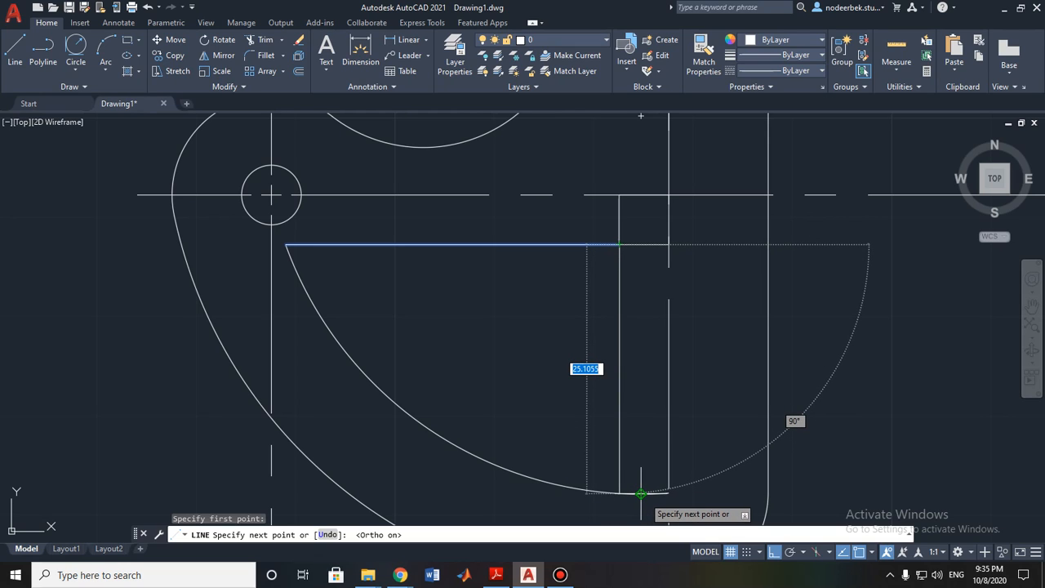
key(Escape)
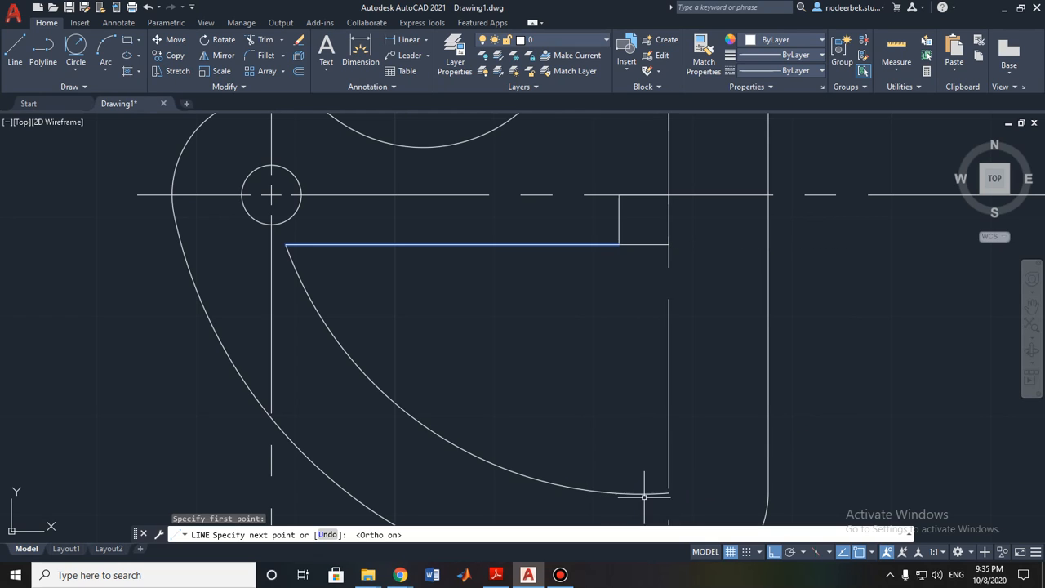
Step: Check which object snap modes are enabled
click(863, 557)
click(872, 553)
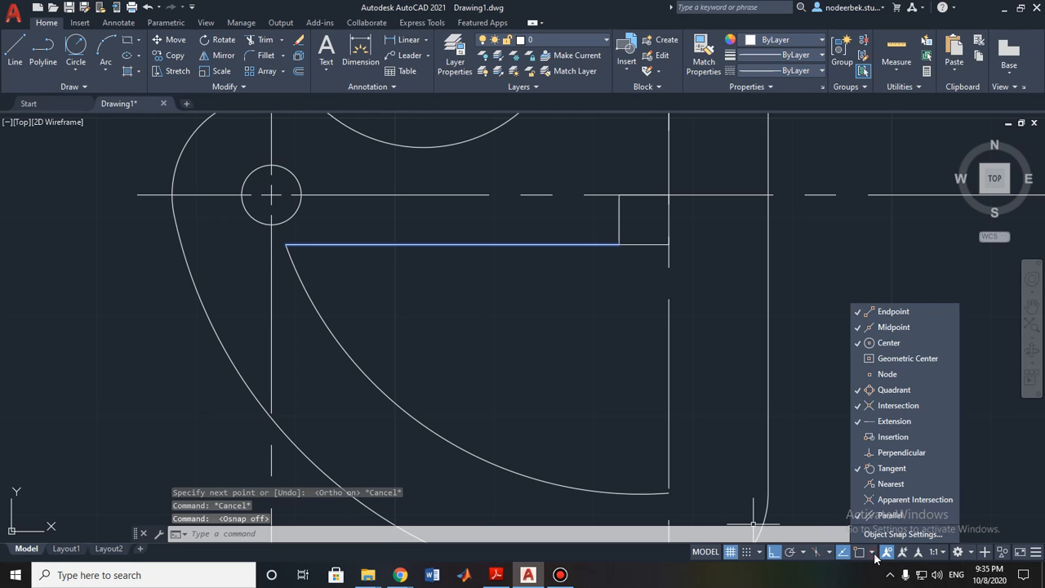
click(863, 556)
click(862, 556)
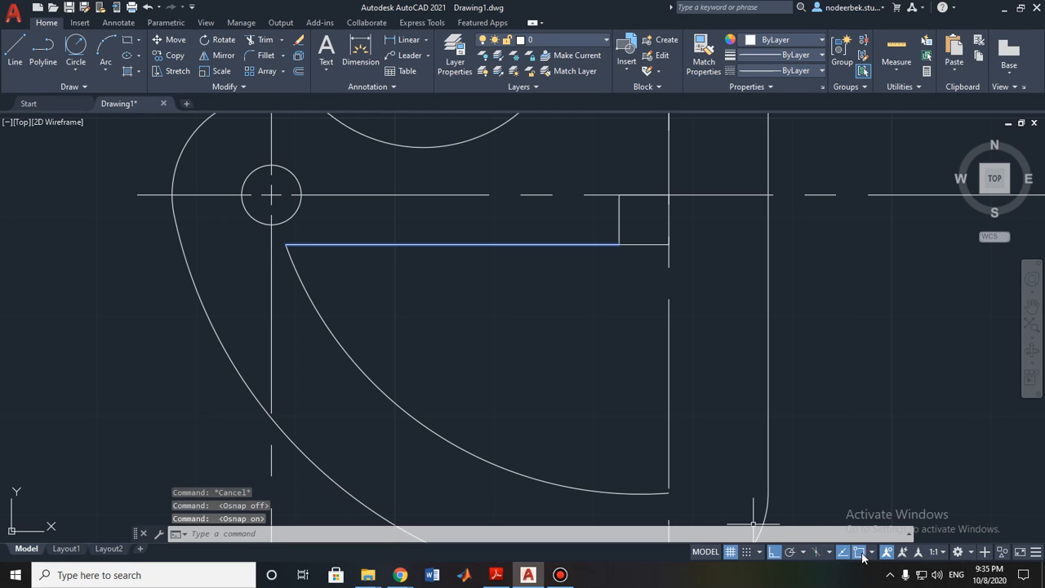
click(872, 555)
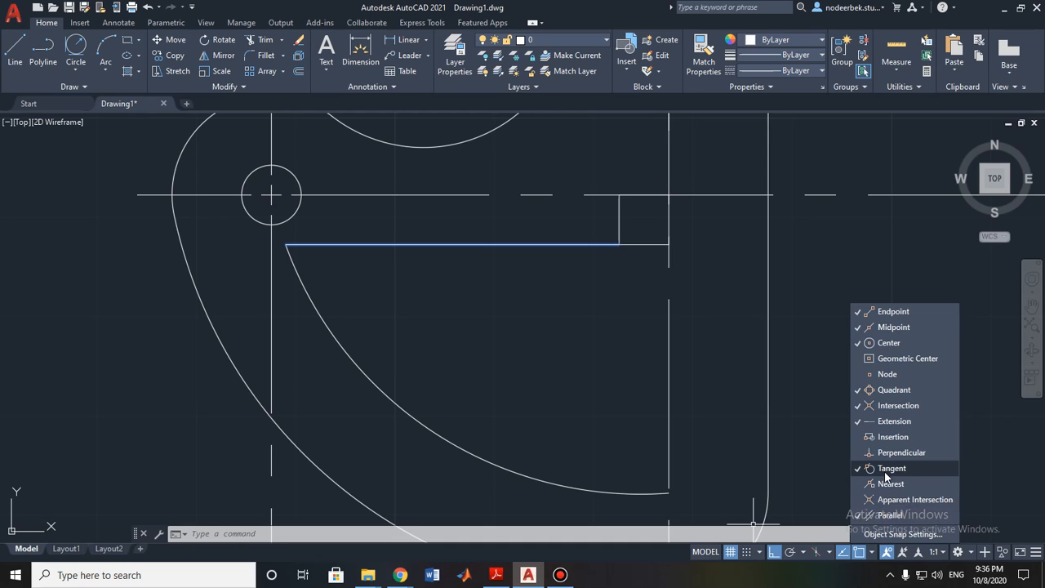
Step: Draw a vertical line from the right end of the cutout's upper edge down to just past the offset arc
click(14, 54)
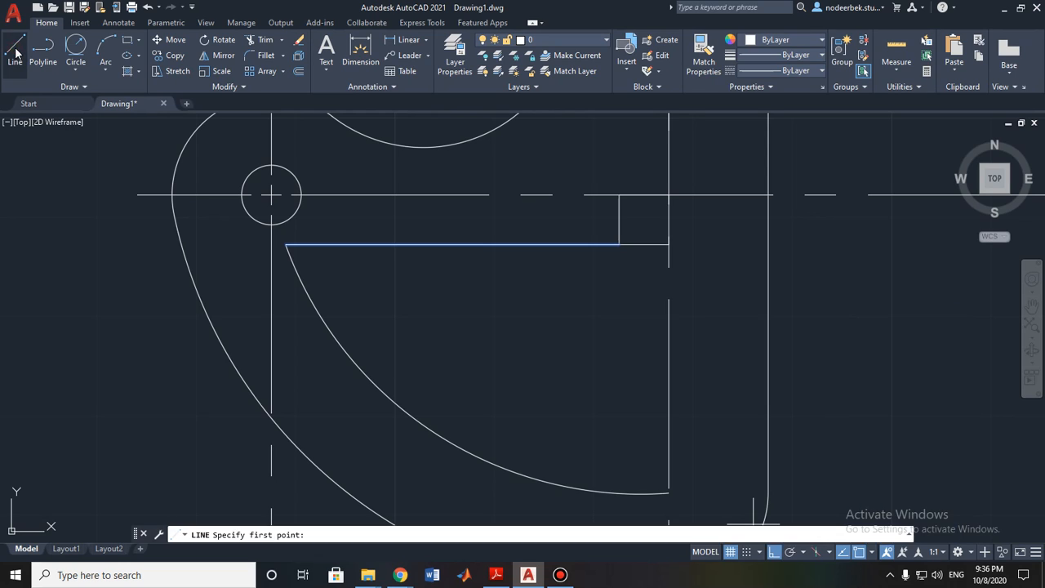
click(619, 244)
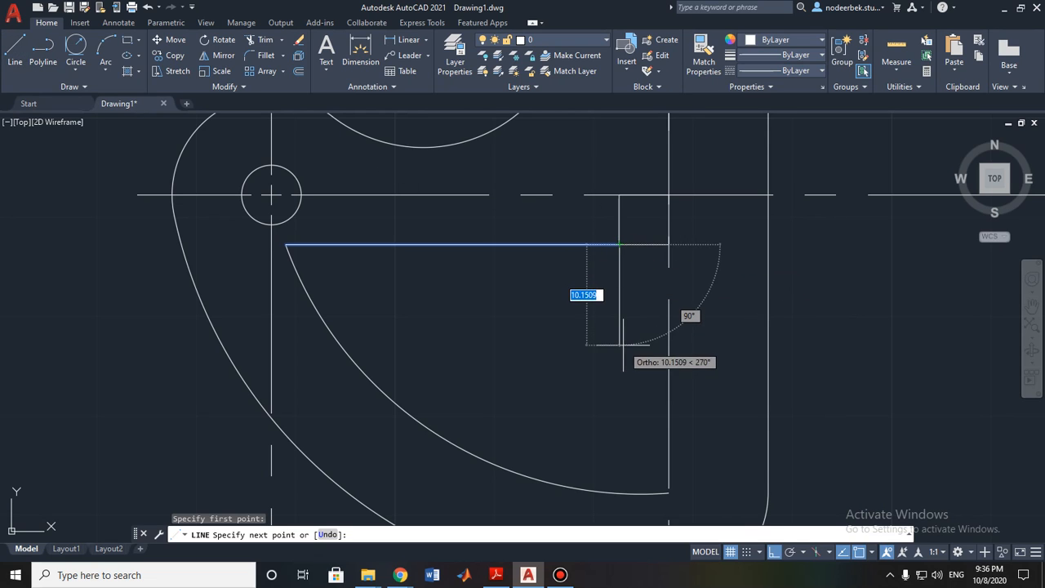
middle_drag(625, 359, 628, 317)
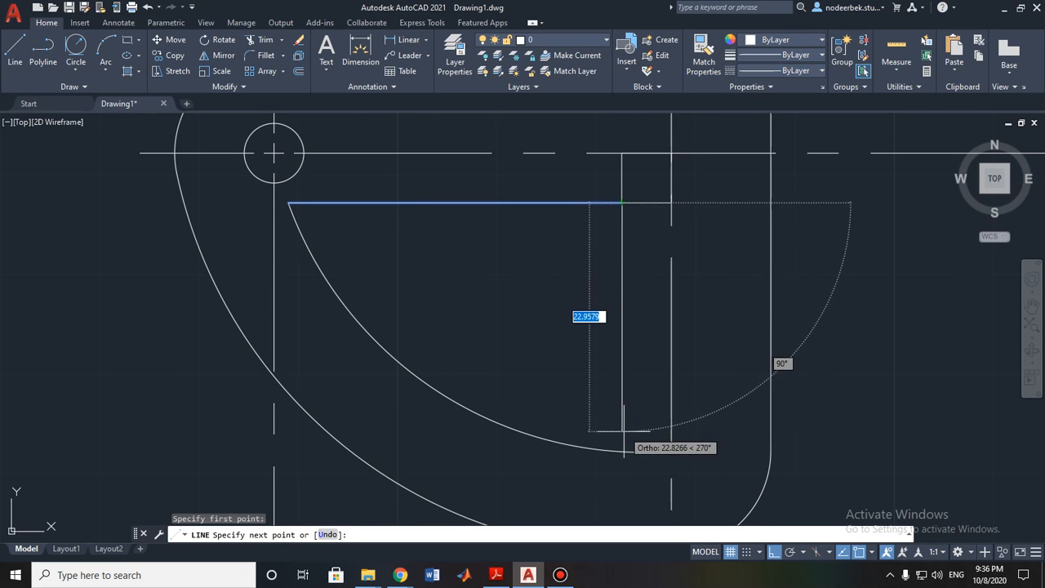
click(625, 472)
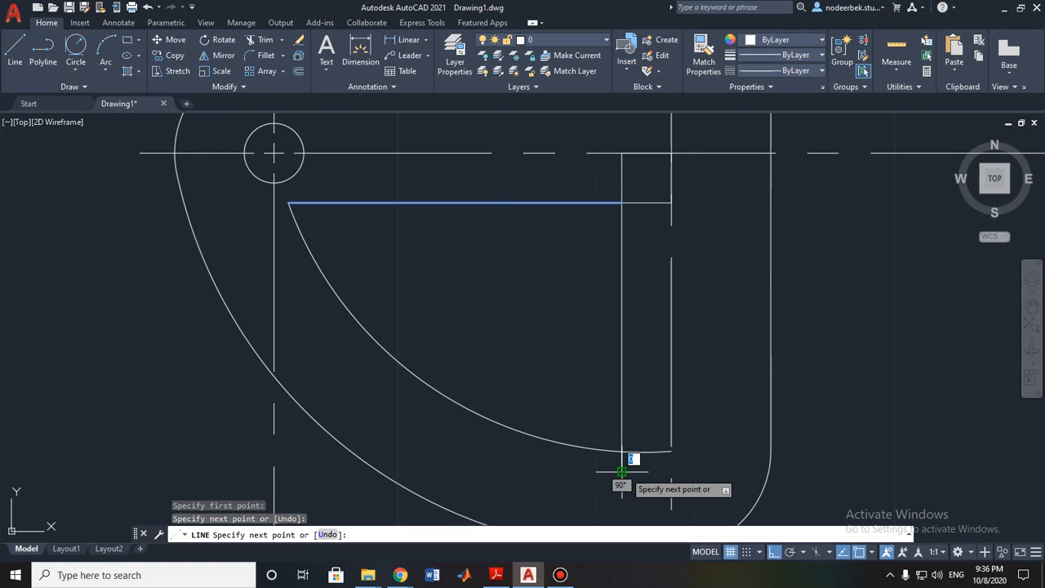
key(Escape)
Step: Trim the cutout's vertical line below its intersection with the offset arc
scroll(654, 425, up, 6)
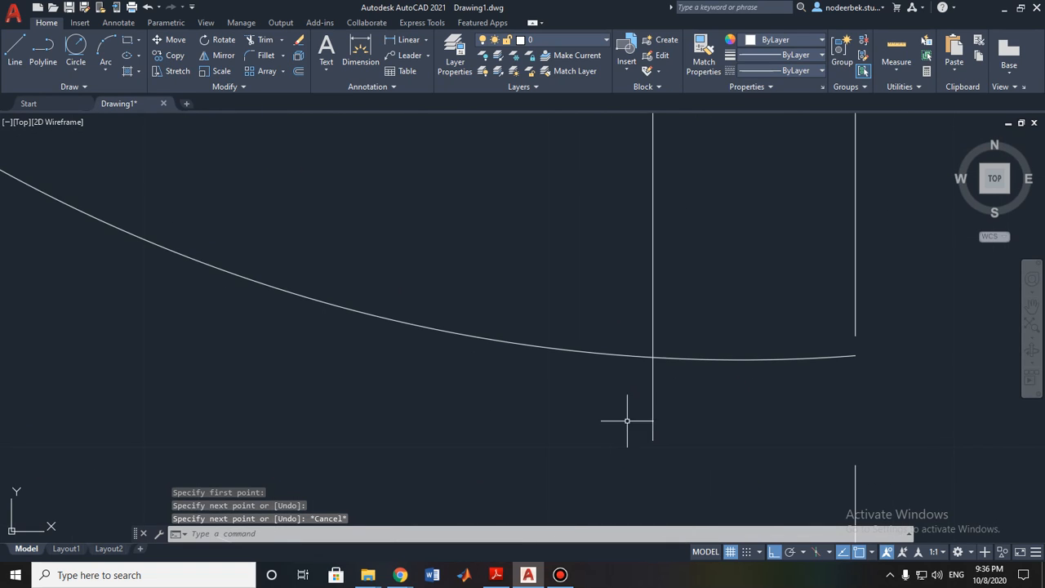
scroll(694, 398, down, 3)
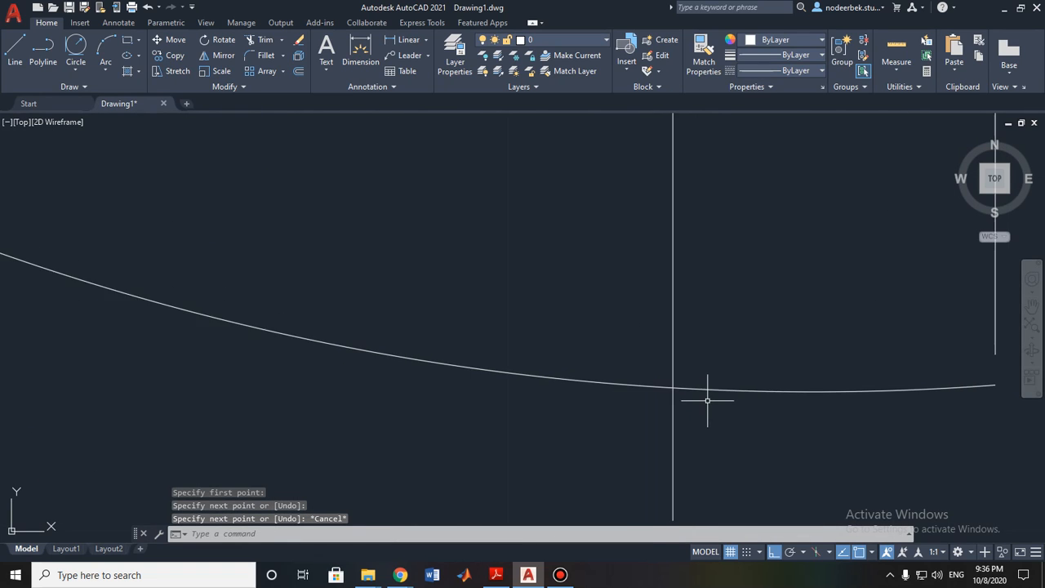
click(260, 47)
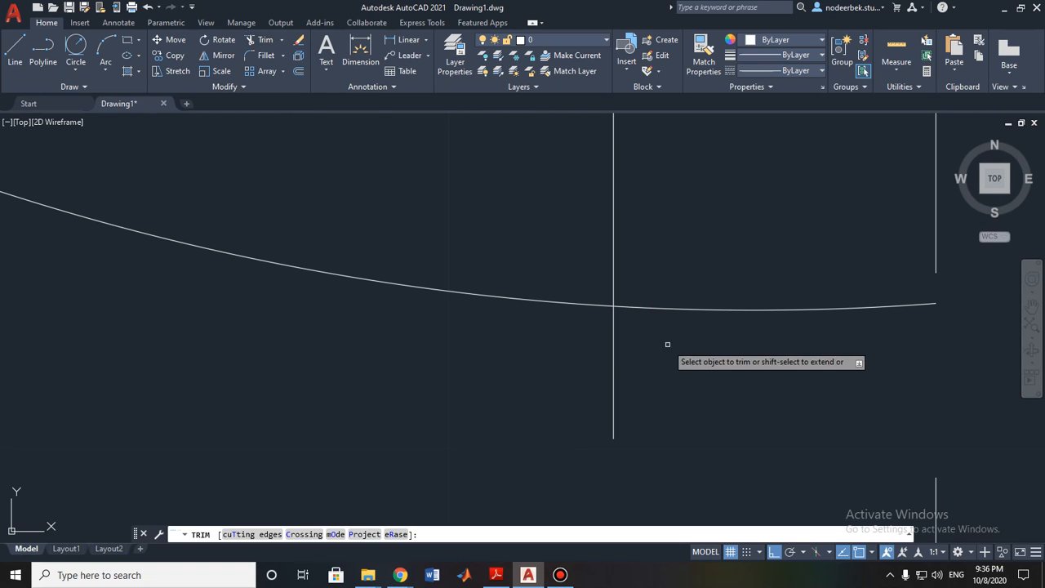
drag(647, 353, 561, 355)
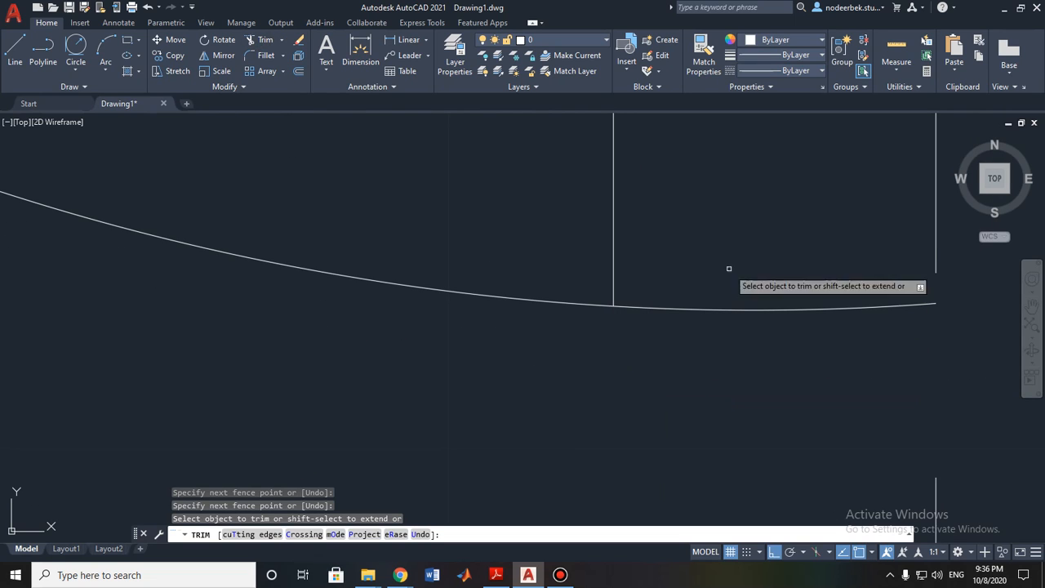
scroll(694, 412, down, 4)
scroll(693, 405, down, 3)
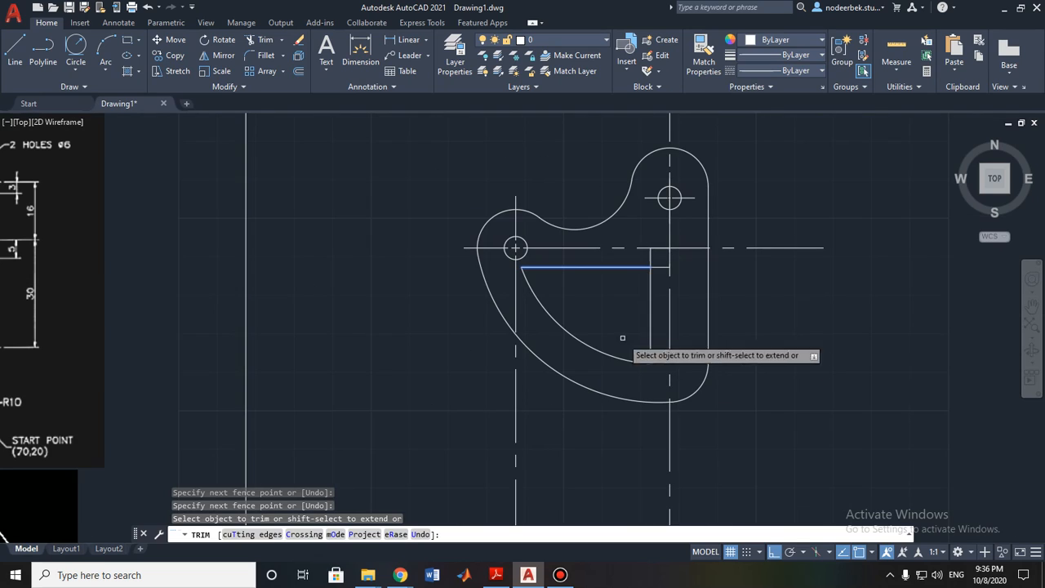
key(Escape)
Step: Delete the cutout's upper edge and undo the deletion
click(651, 258)
mouse_move(651, 259)
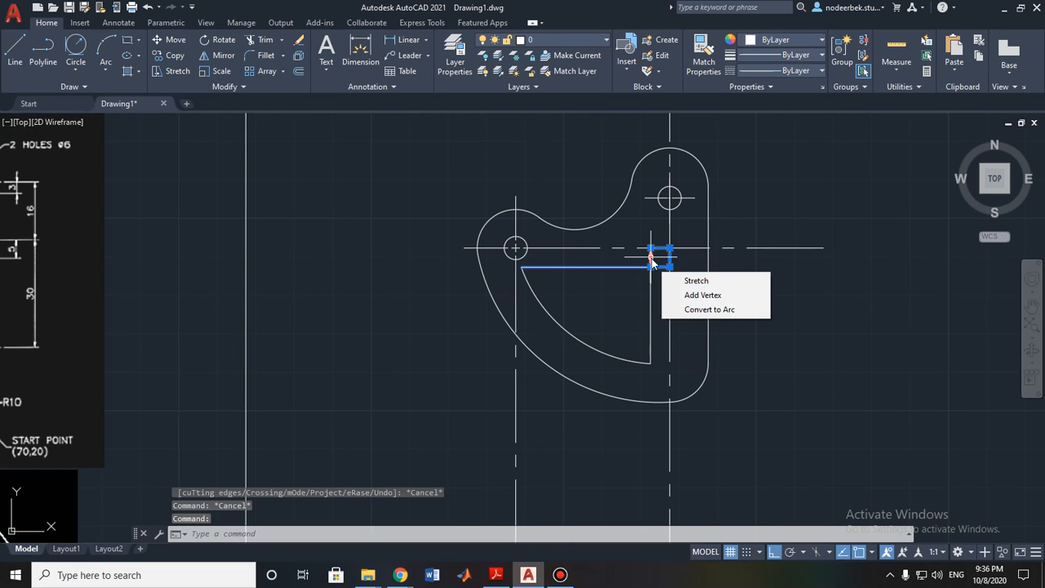
key(Escape)
click(612, 306)
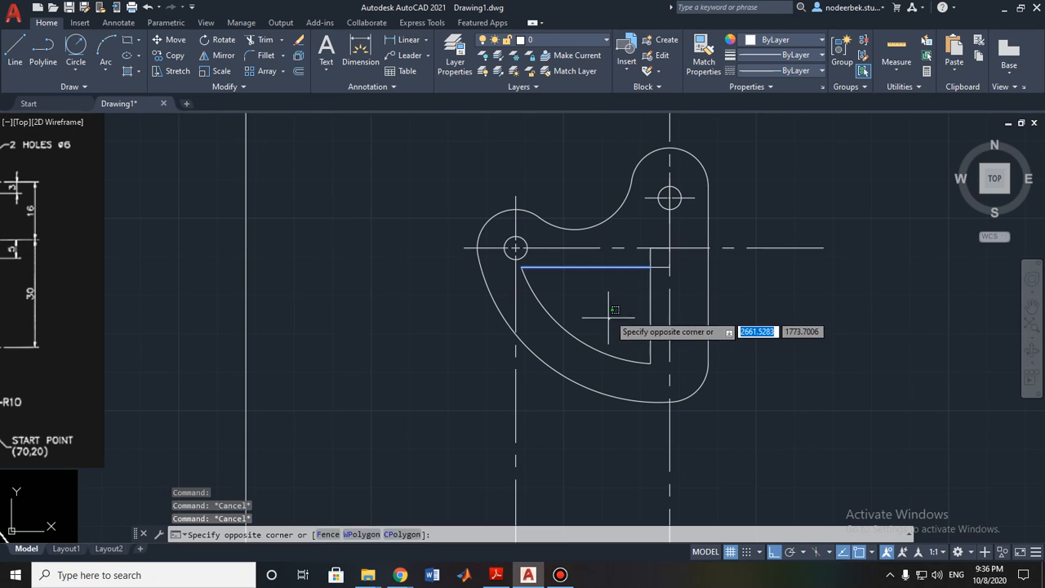
click(621, 266)
key(Delete)
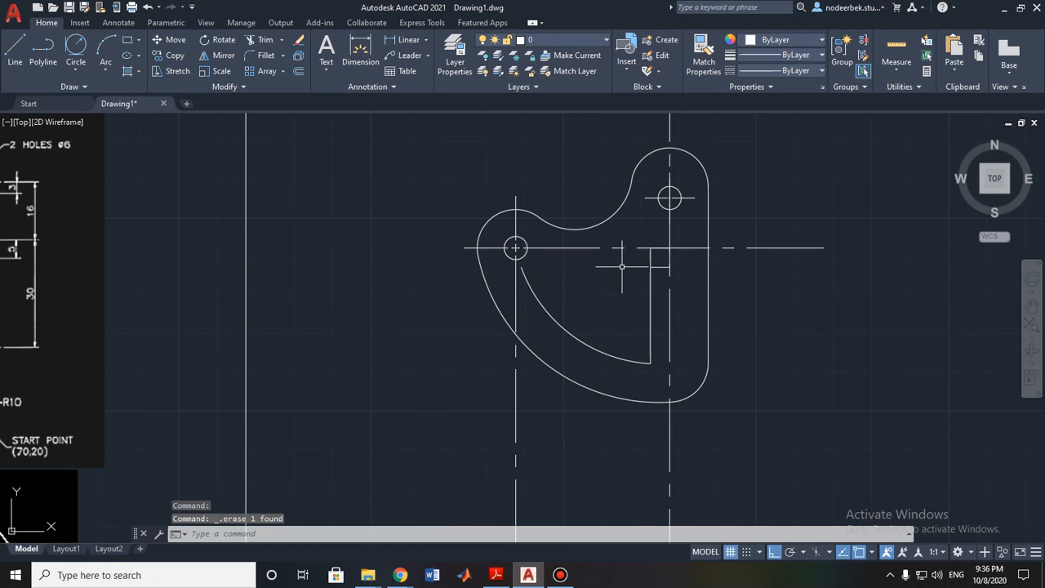
key(ctrl+z)
scroll(654, 259, up, 4)
click(642, 259)
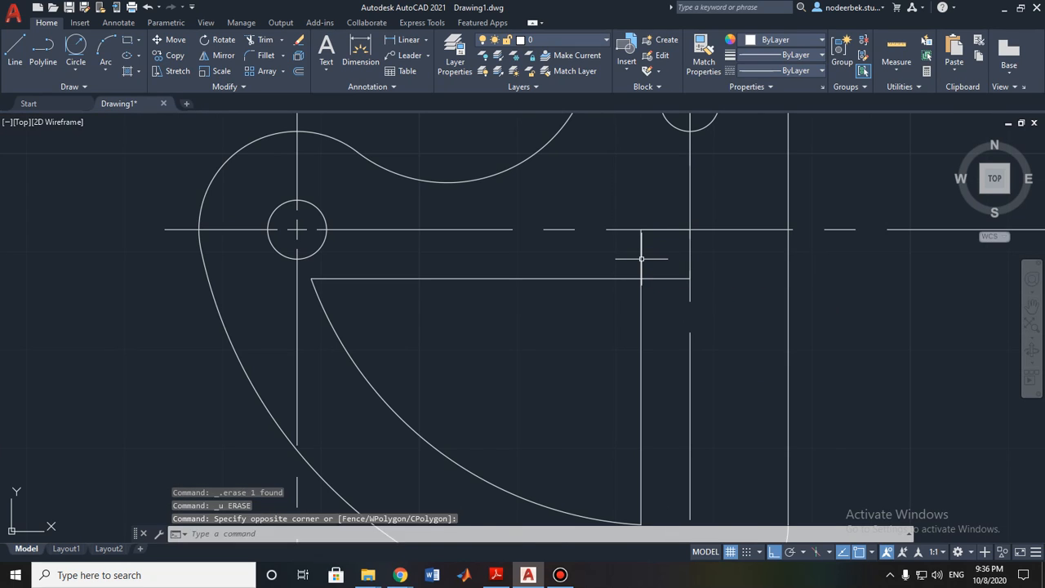
click(642, 259)
mouse_move(642, 255)
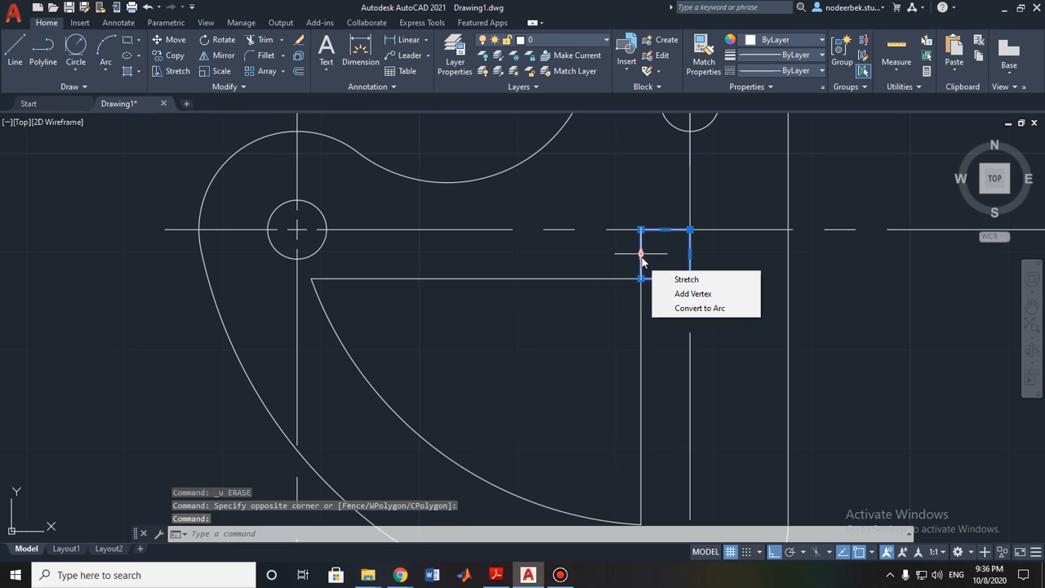
click(592, 248)
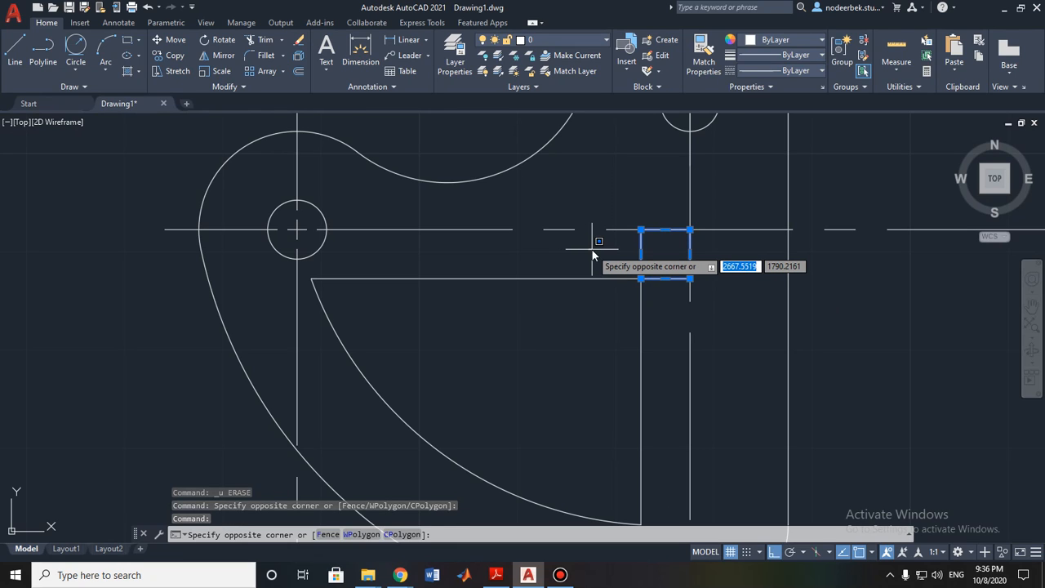
key(Escape)
key(Escape)
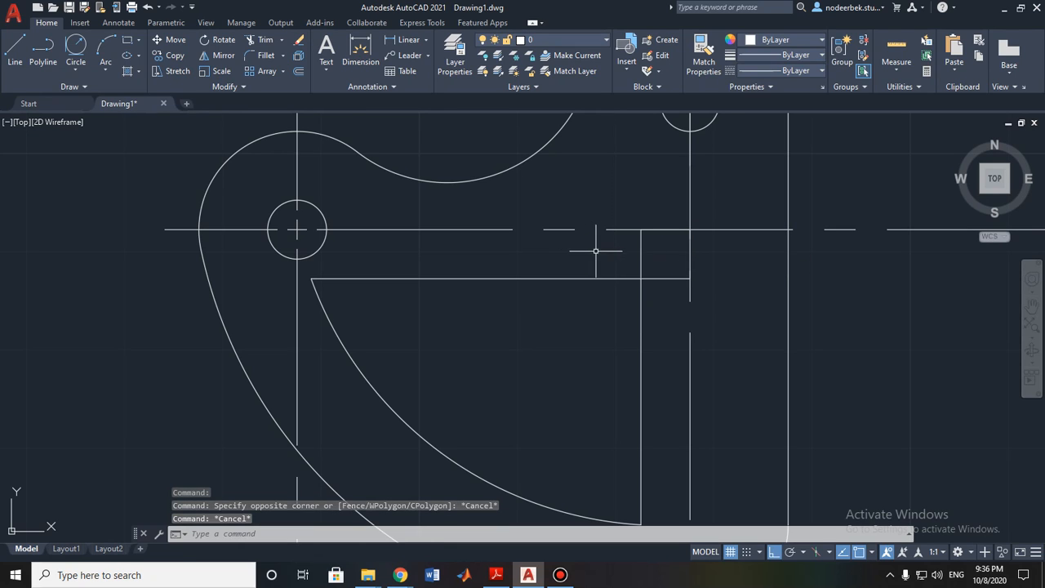
Step: Delete the small construction square at the cutout's upper-right corner
click(642, 249)
click(641, 260)
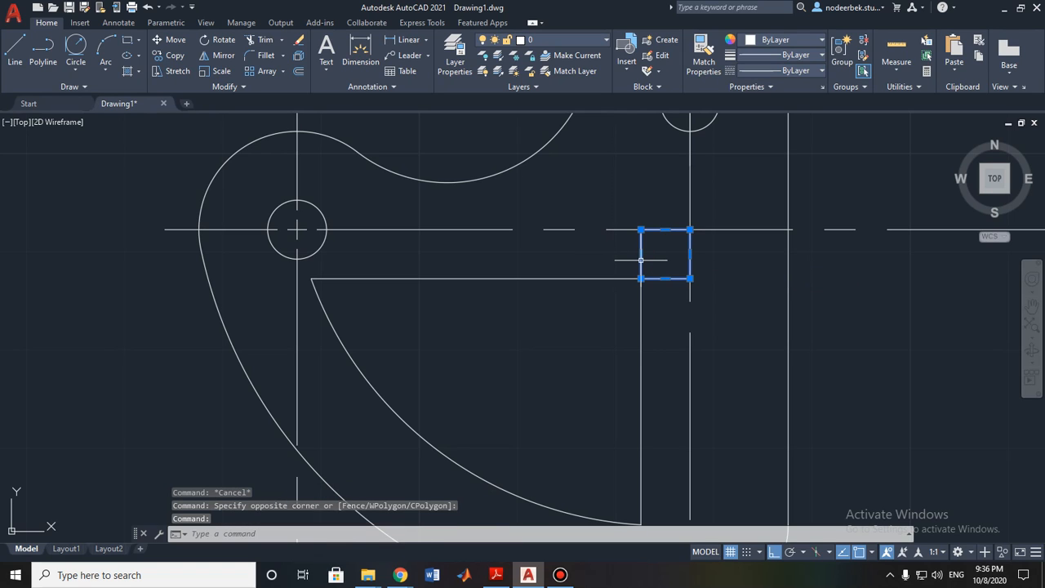
key(Delete)
mouse_move(495, 342)
middle_down()
mouse_move(600, 328)
mouse_move(604, 390)
mouse_move(665, 416)
middle_up()
scroll(597, 330, down, 2)
scroll(547, 360, down, 3)
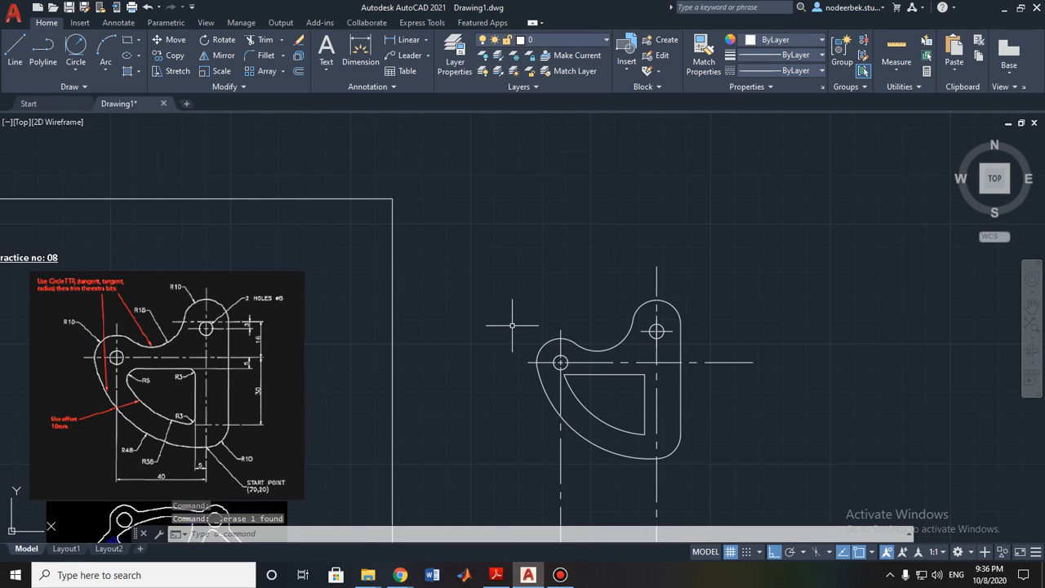
Step: Check the cutout's corner radii in the reference drawing and set the fillet radius to 3
click(266, 63)
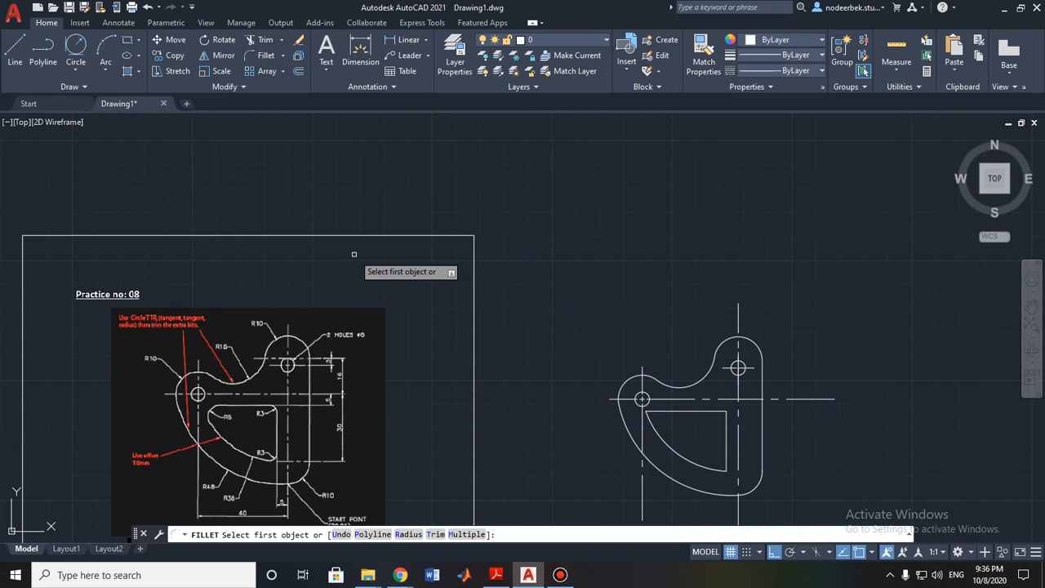
scroll(231, 308, up, 4)
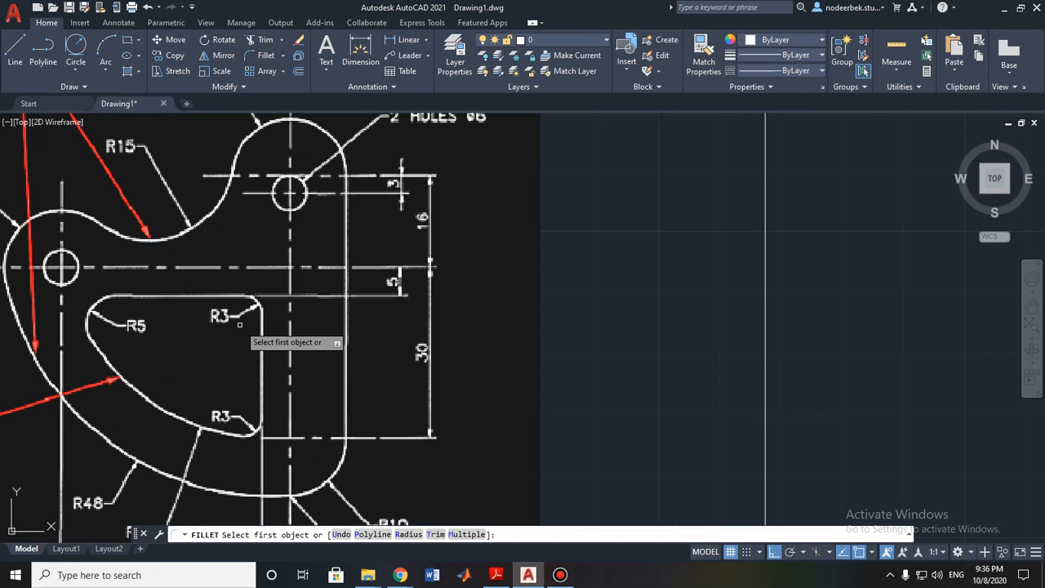
scroll(630, 303, down, 4)
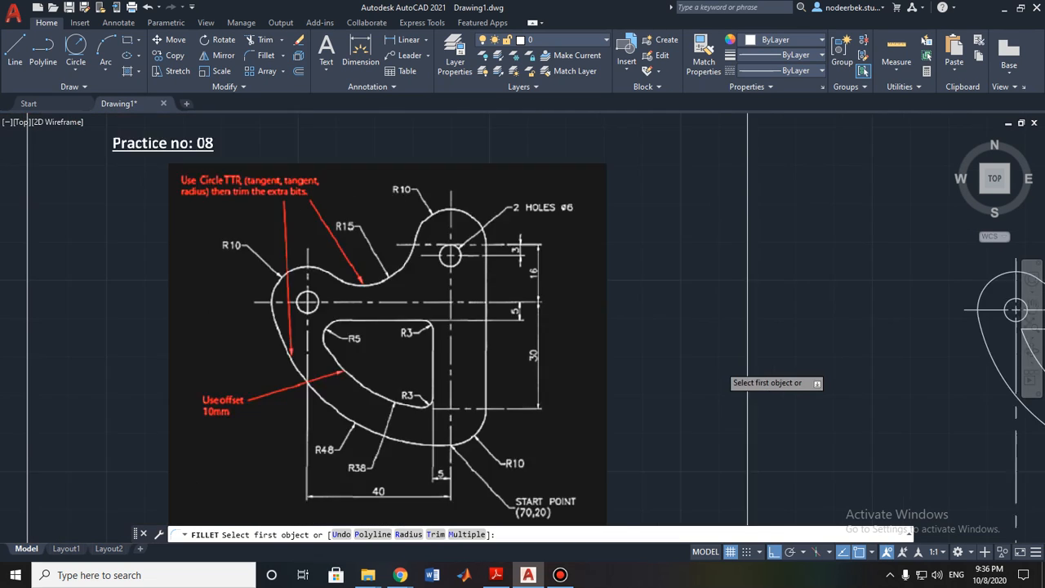
click(408, 534)
key(Return)
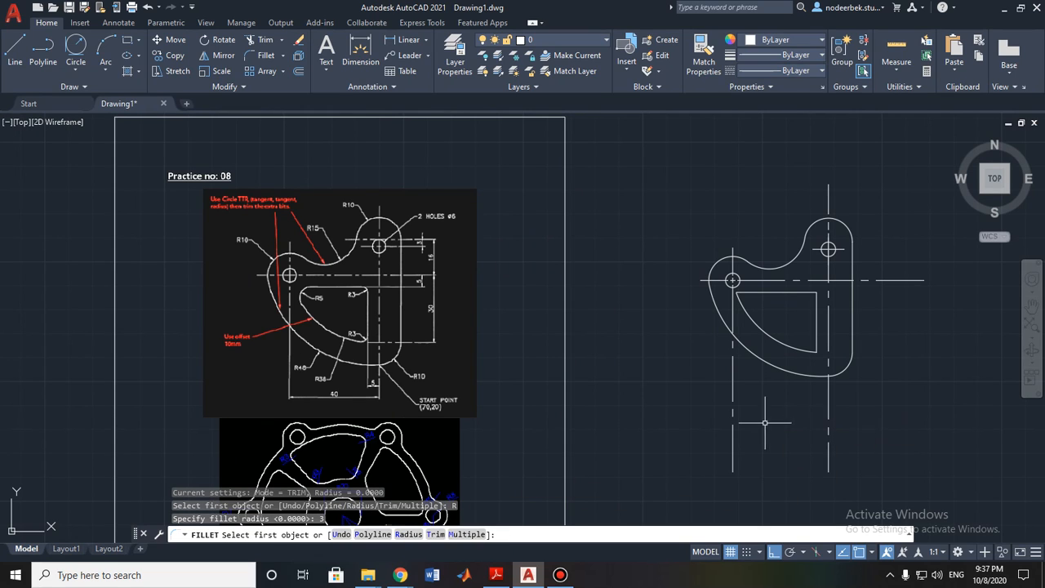
key(Escape)
Step: Fillet the cutout's upper-right corner between the upper edge and the vertical line with radius 3
click(265, 56)
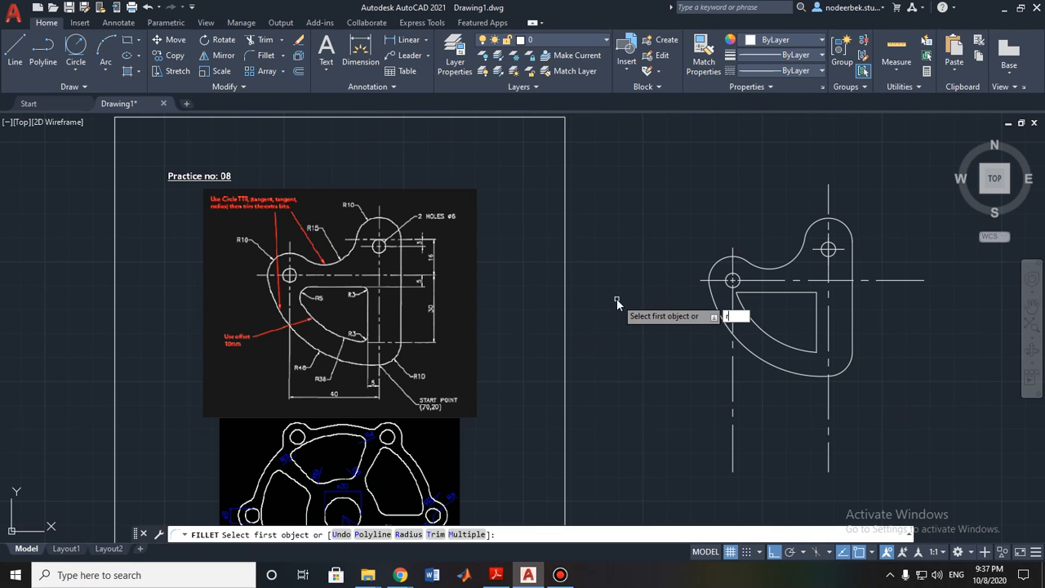
text(r)
key(Return)
text(3)
key(Return)
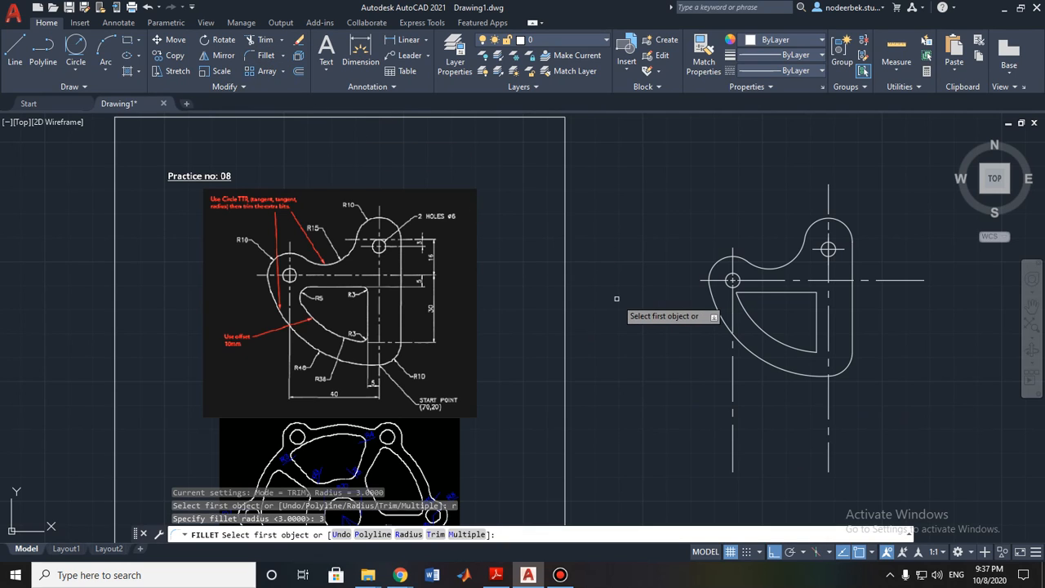
click(809, 293)
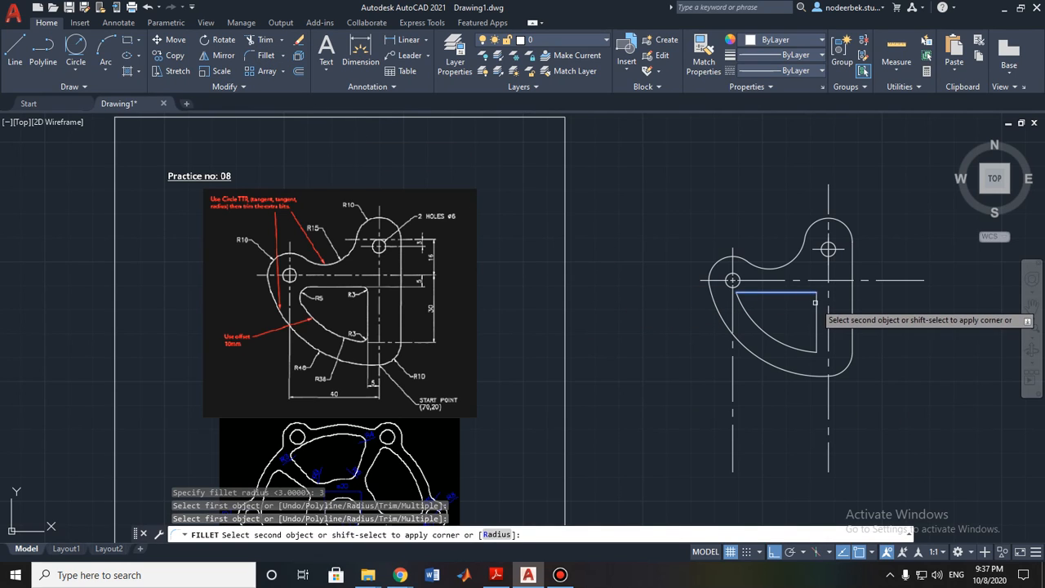
click(818, 325)
Step: Fillet the cutout's lower-right corner between the offset arc and the vertical line with radius 3
scroll(829, 331, up, 4)
middle_drag(829, 331, 777, 327)
key(Return)
click(702, 377)
click(729, 363)
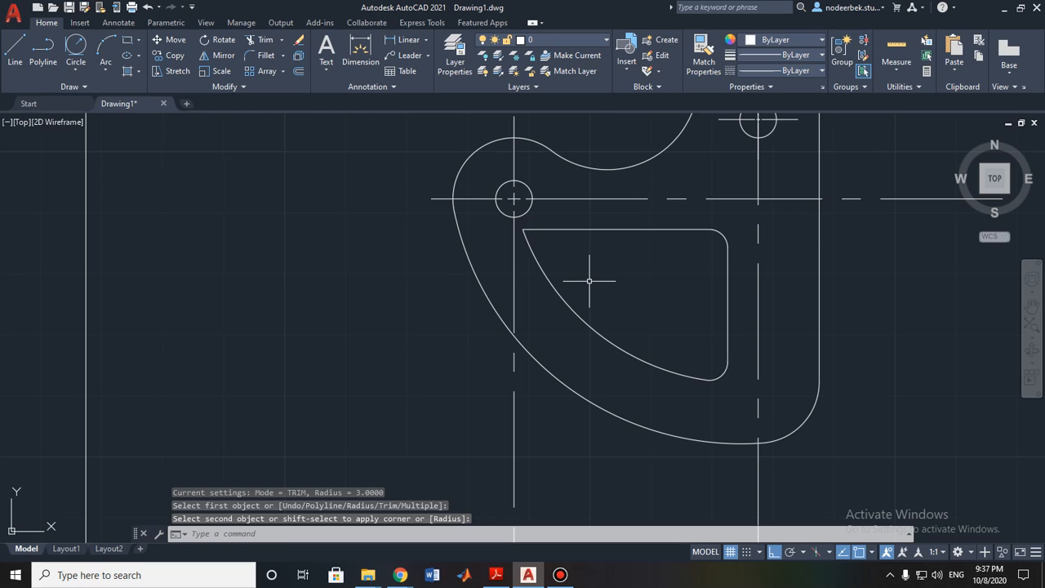
key(Escape)
Step: Fillet the cutout's upper-left corner between the offset arc and the upper edge with radius 5
key(Return)
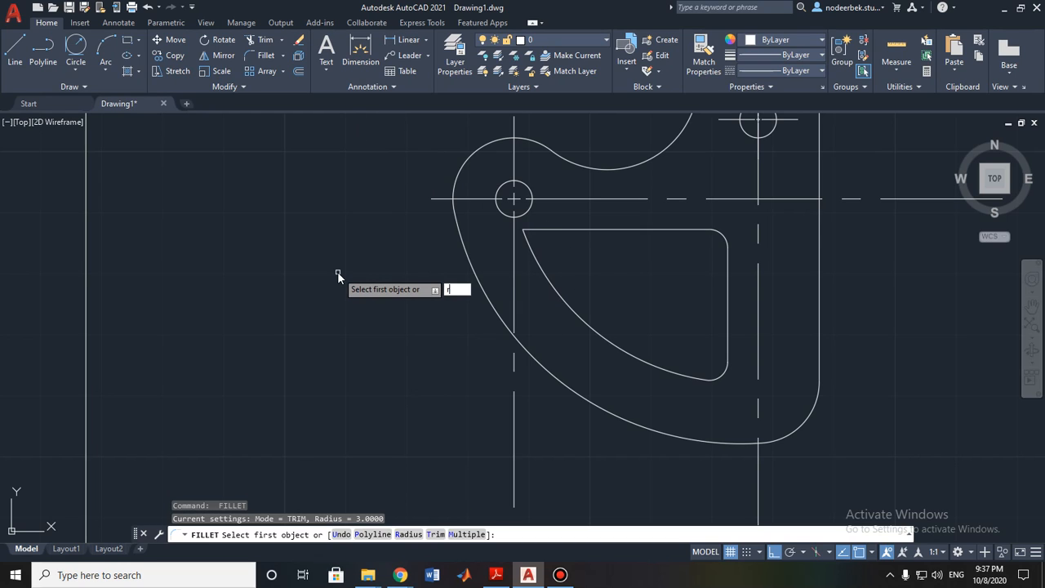
key(Return)
text(5)
key(Return)
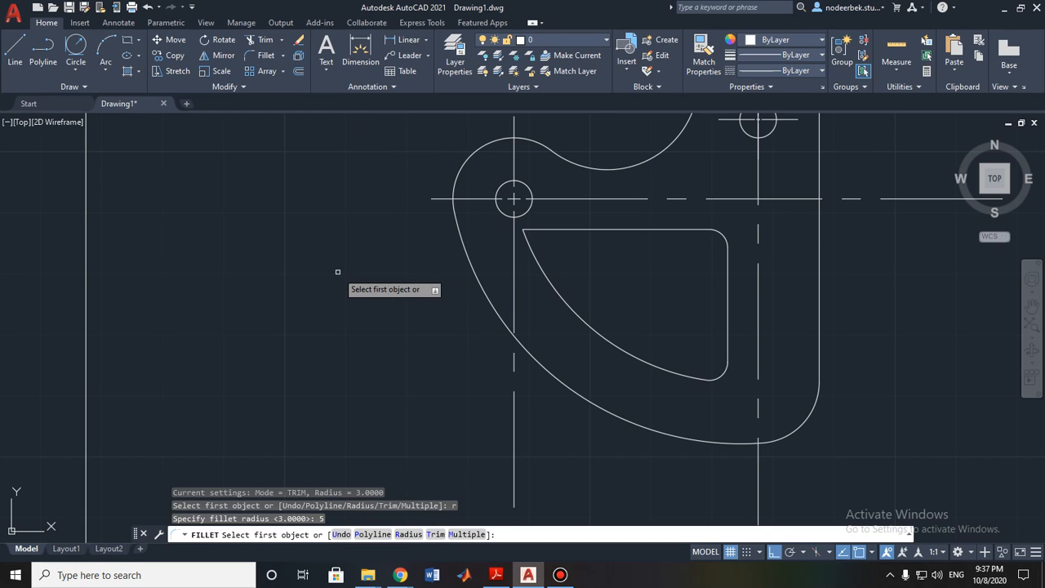
click(540, 269)
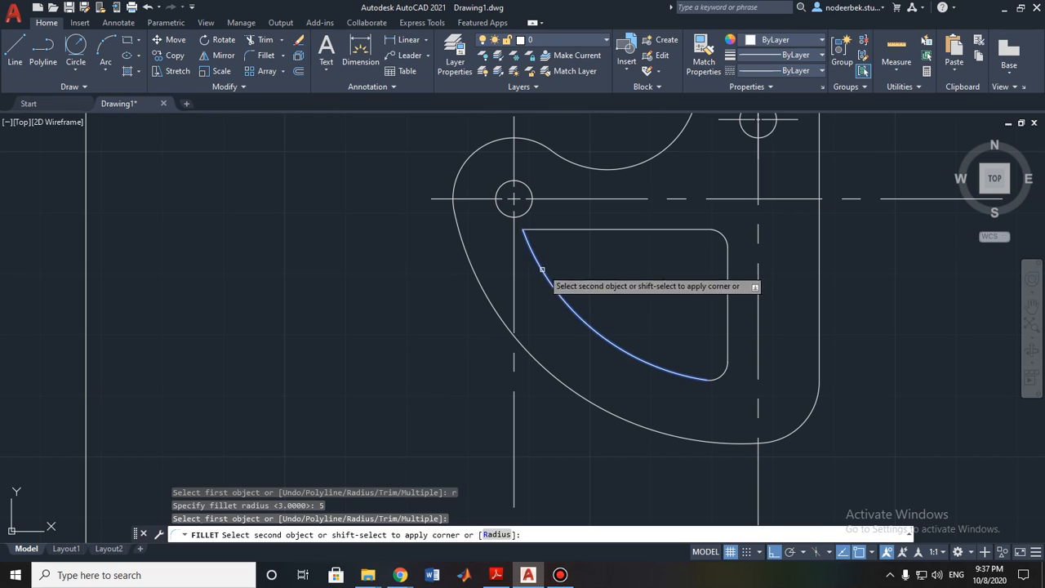
click(558, 229)
key(Escape)
scroll(578, 300, down, 2)
middle_drag(543, 295, 625, 266)
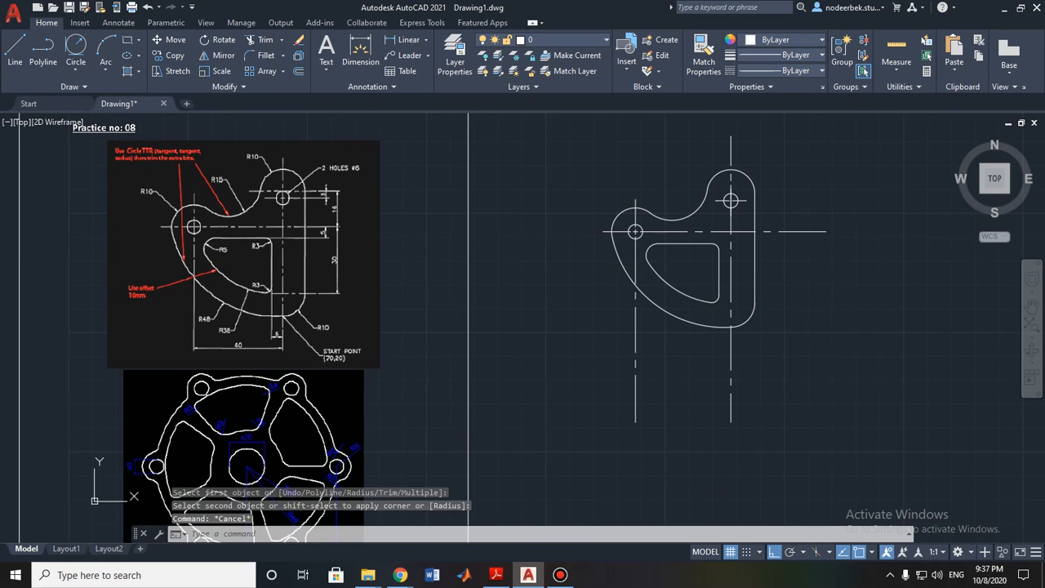
Step: Try to shorten the vertical centerline through the upper hole from its lower end, and undo the stretch
scroll(550, 303, up, 1)
middle_drag(681, 335, 629, 273)
click(748, 357)
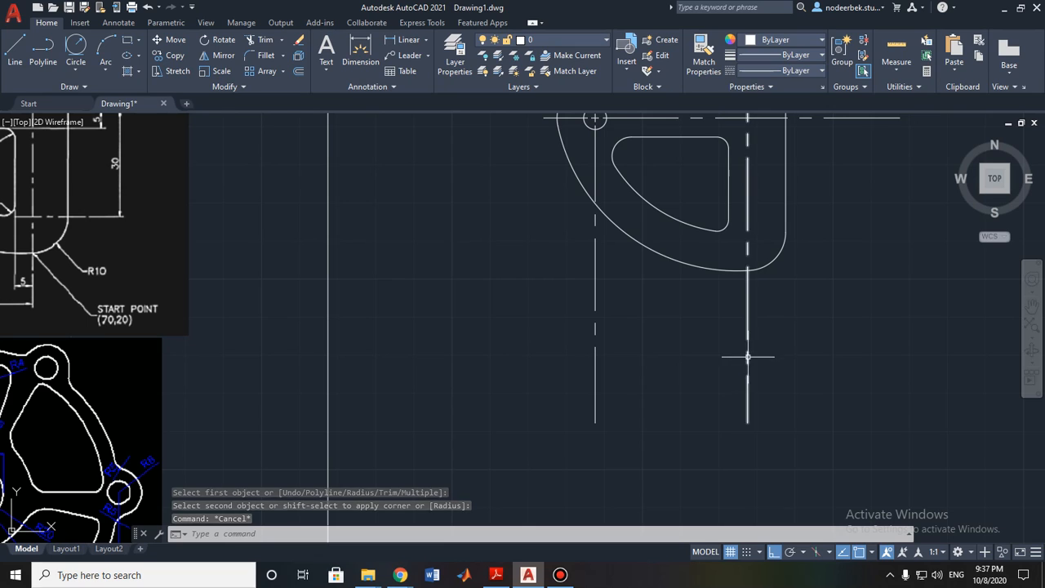
click(748, 423)
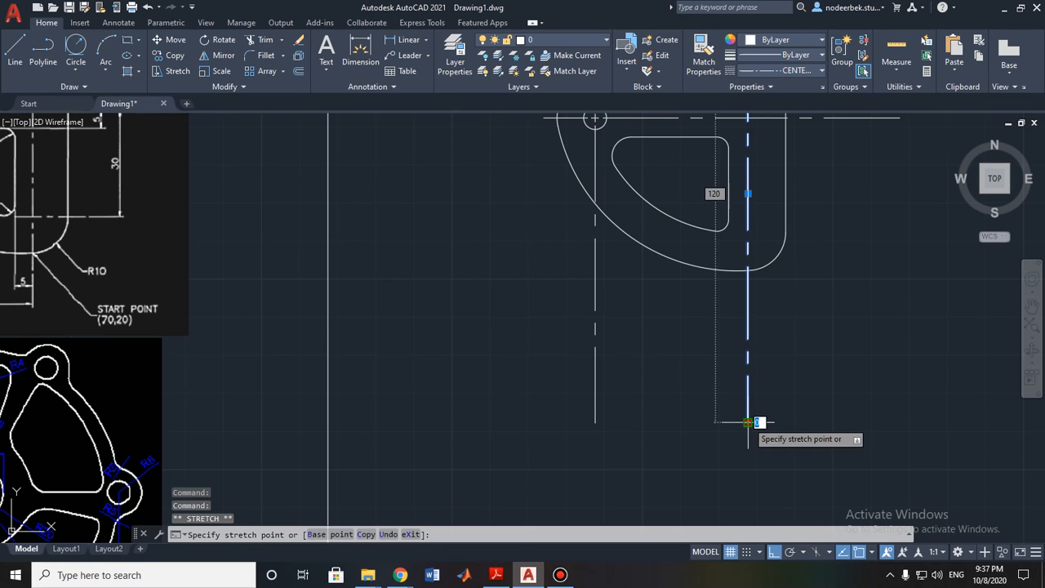
click(748, 295)
key(Escape)
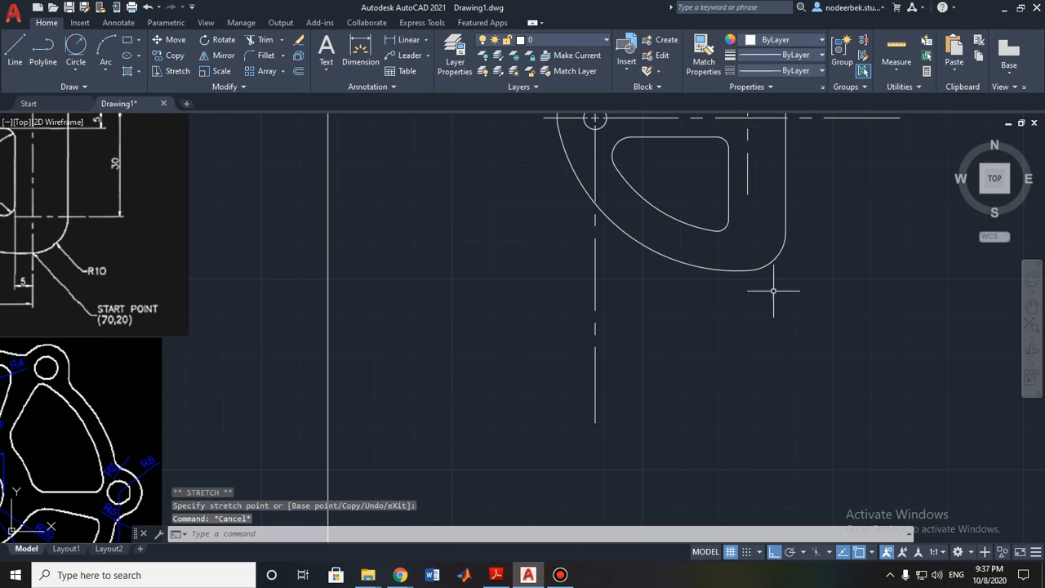
key(ctrl+z)
click(748, 403)
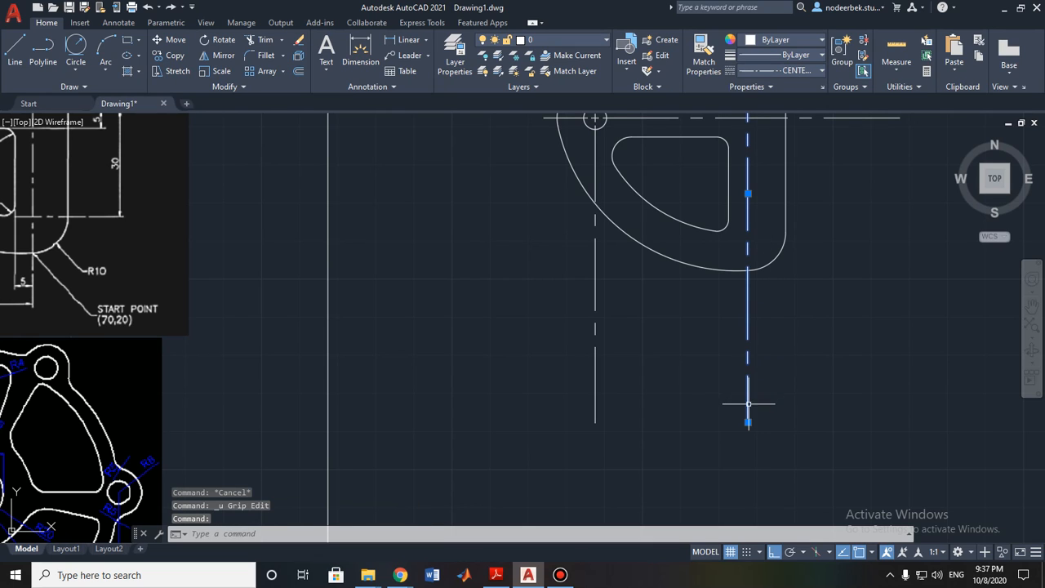
click(748, 422)
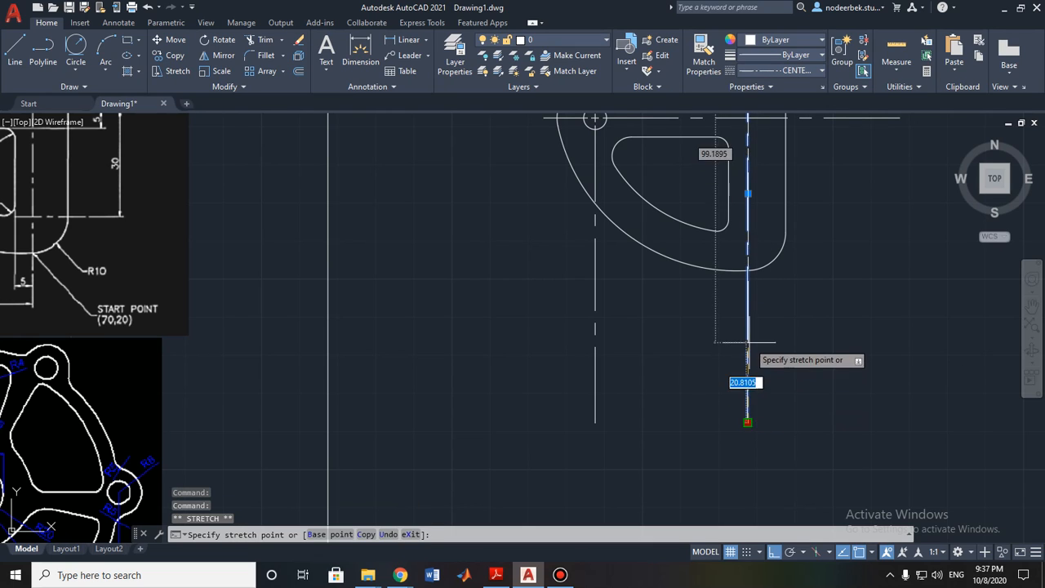
key(Escape)
click(748, 420)
click(748, 418)
Step: Stretch the lower end of the vertical centerline through the upper hole upward by 5
click(748, 413)
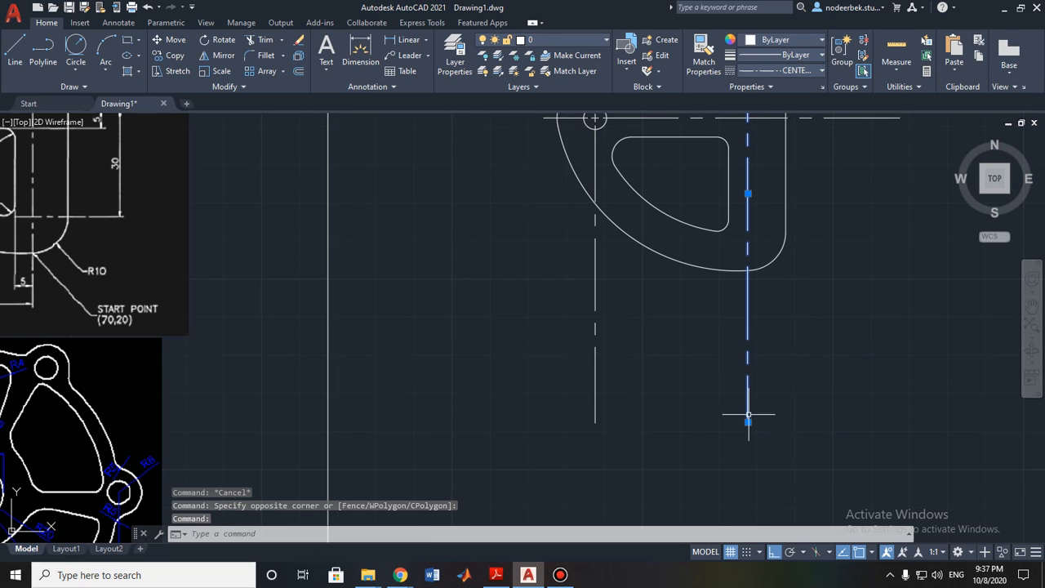
click(748, 422)
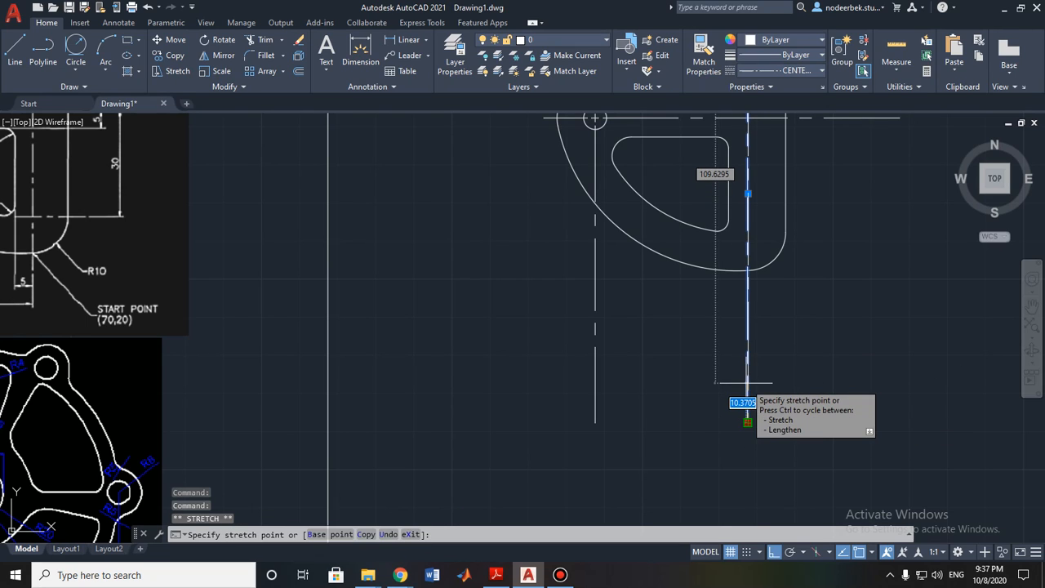
text(5)
key(Return)
key(Escape)
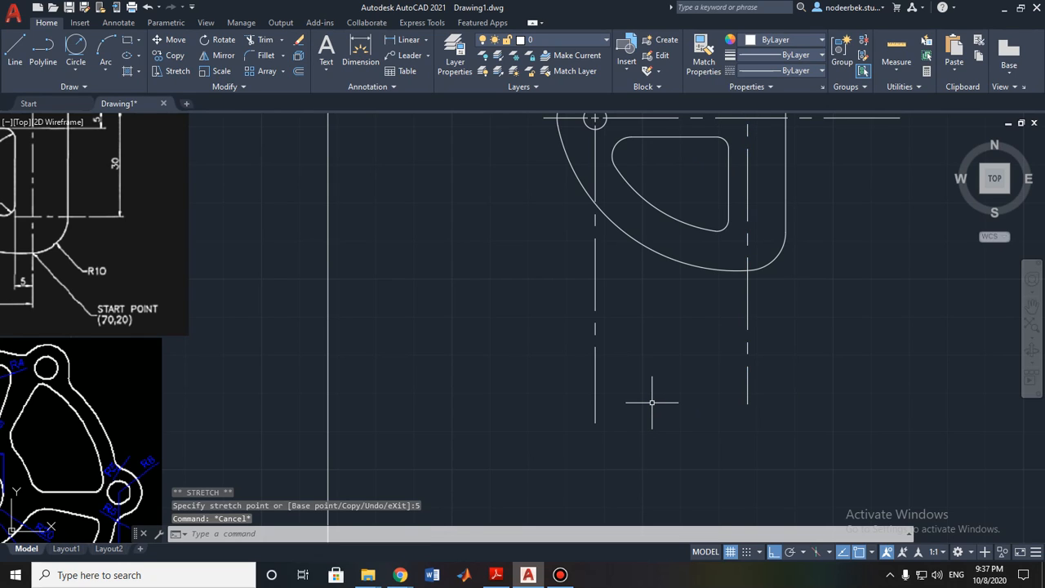
Step: Shorten the downward extension of the left hole's center mark to 25
click(597, 413)
click(595, 423)
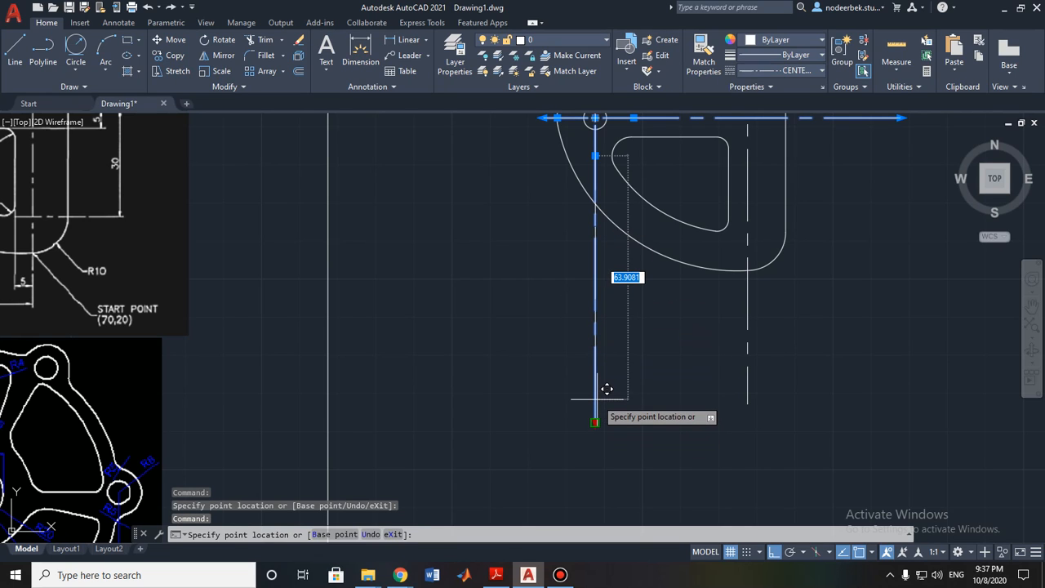
text(25)
key(Return)
key(Escape)
Step: Stretch the lower end of the vertical centerline through the upper hole upward by another 5
click(747, 371)
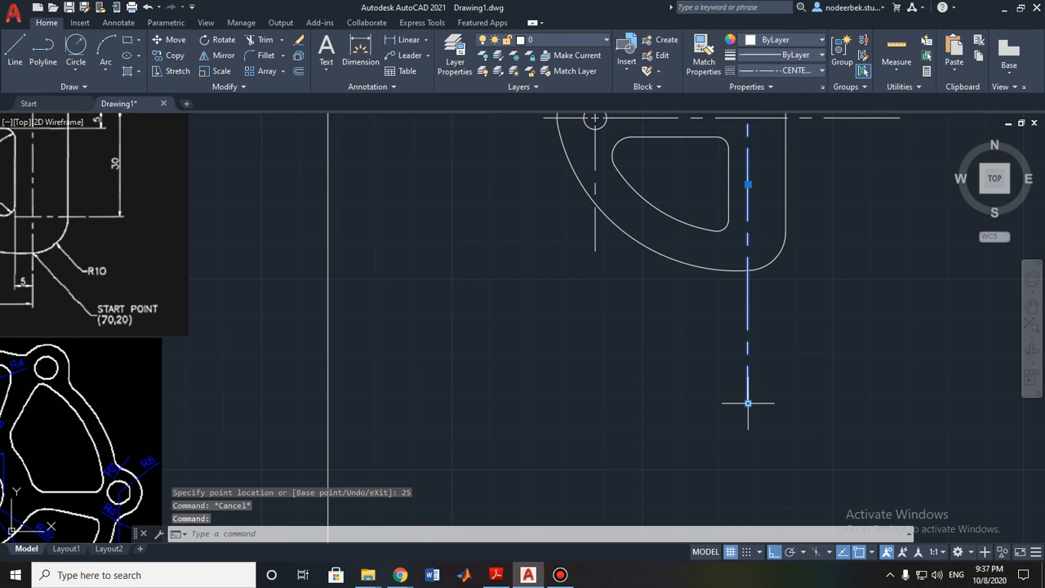
click(747, 403)
text(5)
key(Return)
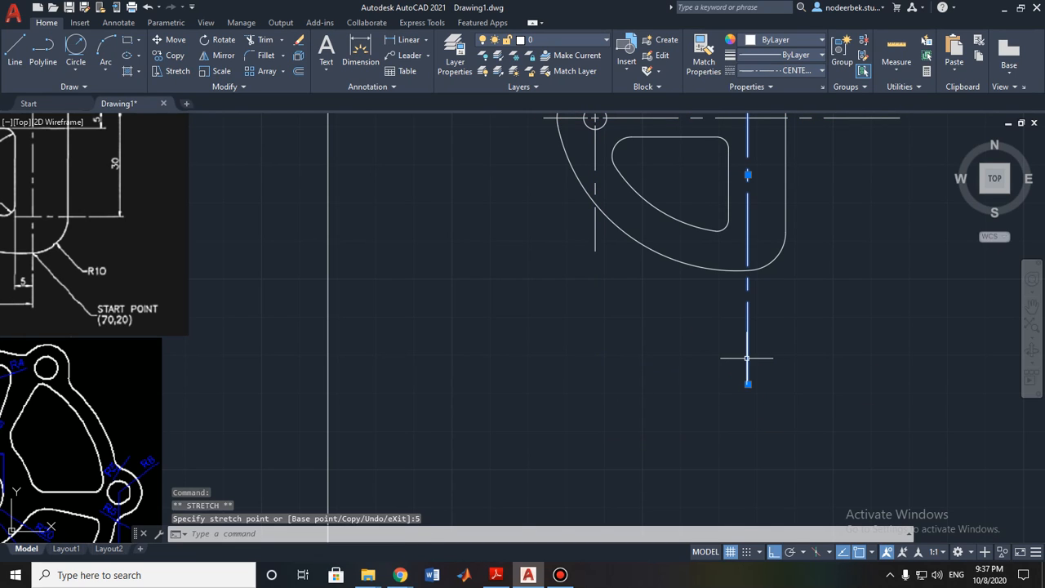
click(748, 383)
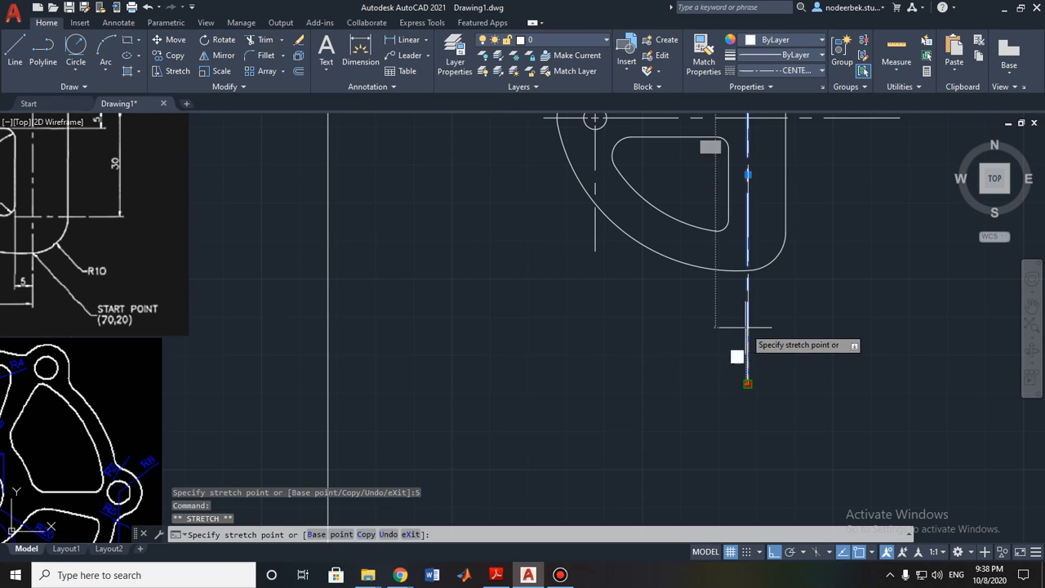
scroll(830, 388, down, 2)
key(Escape)
middle_drag(839, 314, 807, 367)
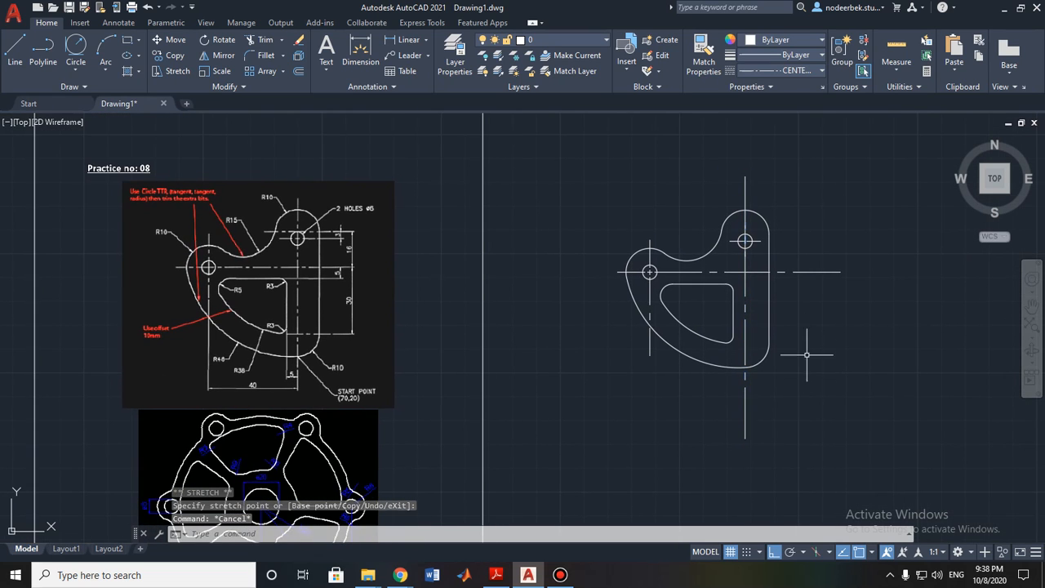
Step: Shorten the extension of the left hole's center mark that runs past the bracket's straight edge to 50
middle_drag(813, 289, 798, 315)
scroll(786, 297, up, 2)
click(782, 289)
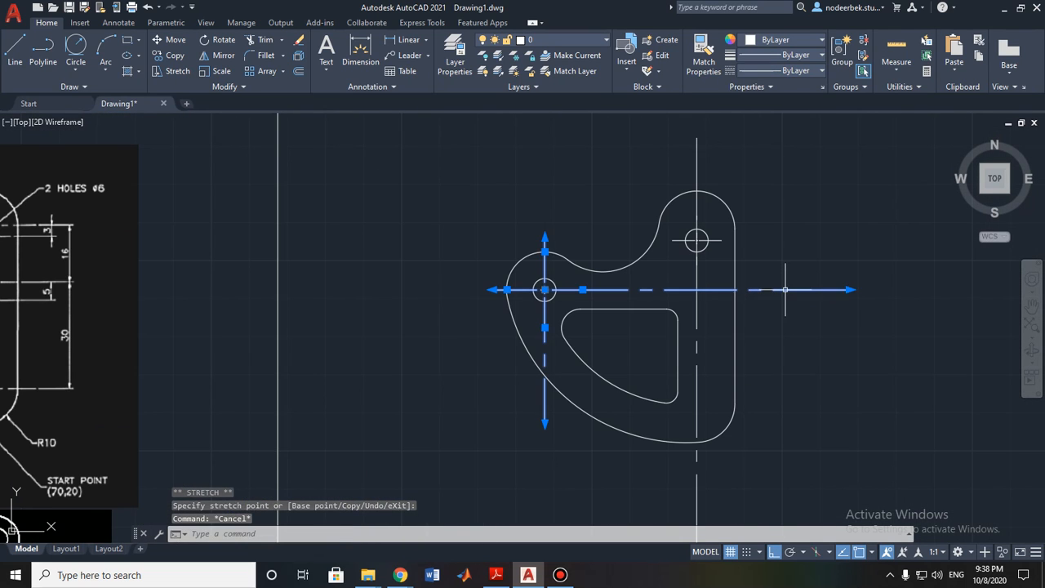
click(850, 289)
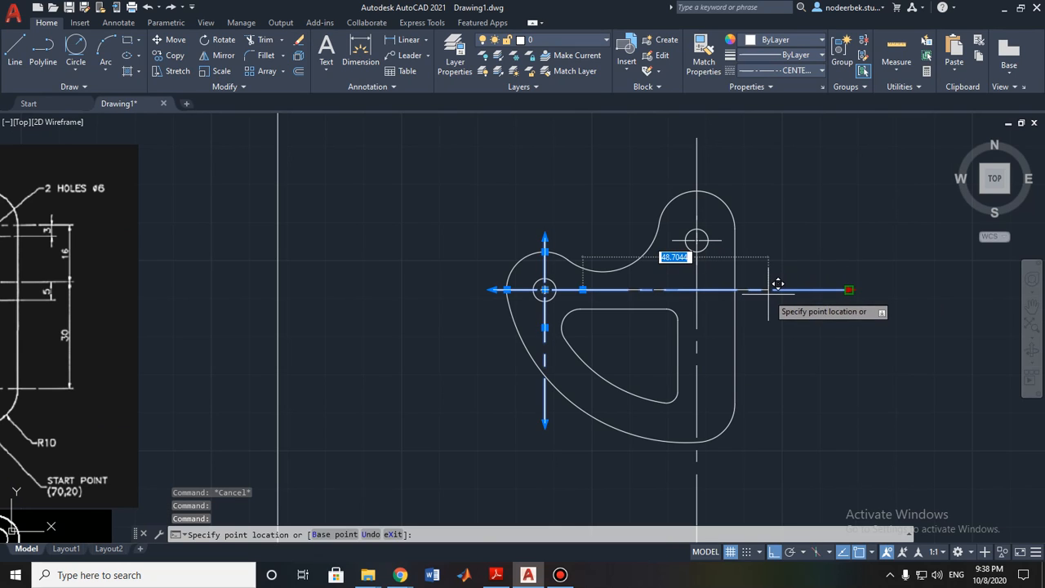
key(Escape)
click(849, 289)
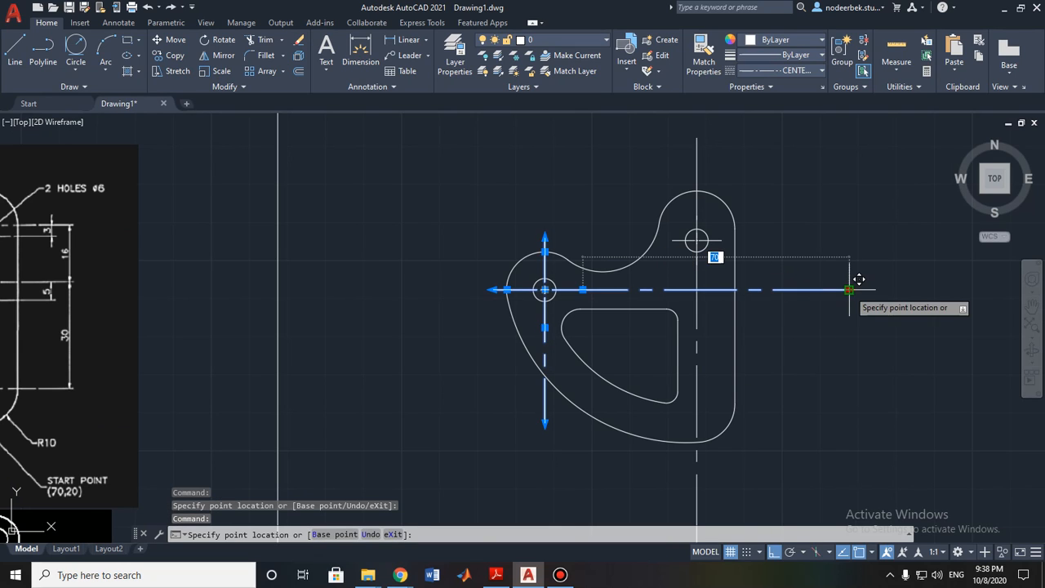
text(50)
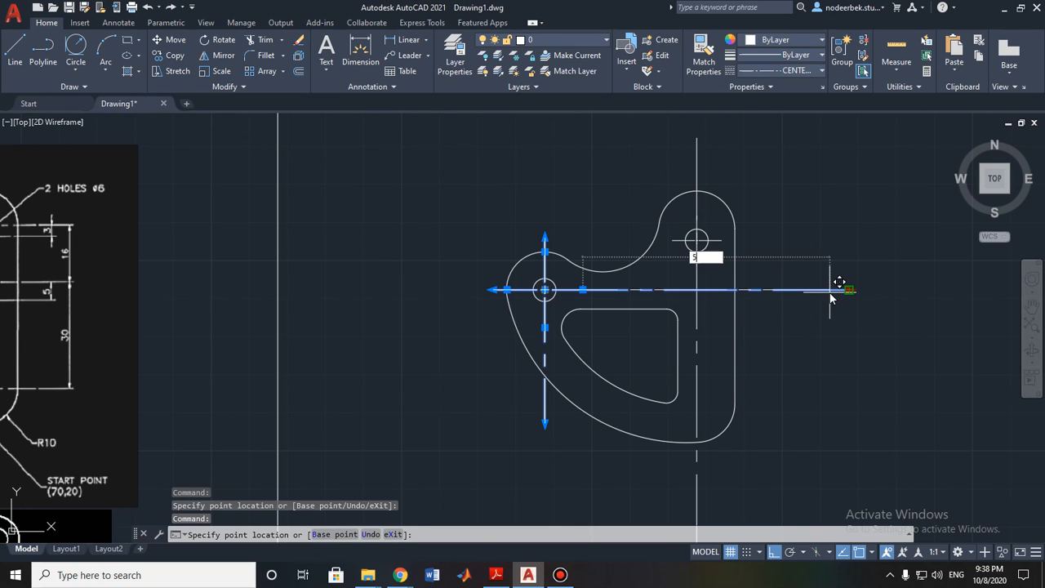
key(Return)
scroll(780, 277, up, 3)
middle_drag(738, 251, 793, 348)
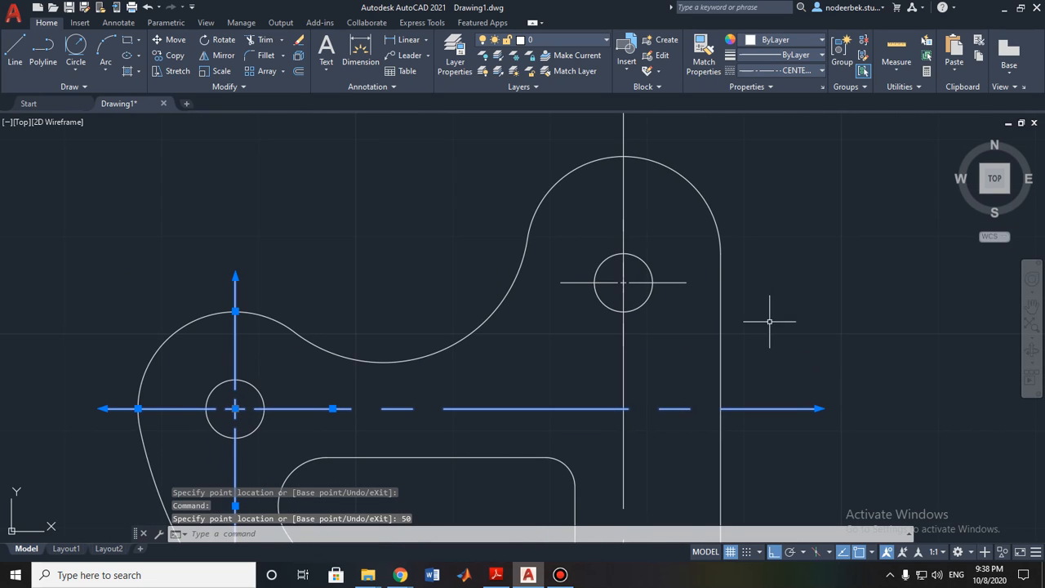
middle_drag(709, 241, 720, 337)
key(Escape)
Step: Stretch the upper end of the vertical centerline through the upper hole downward by 3
middle_drag(634, 134, 647, 265)
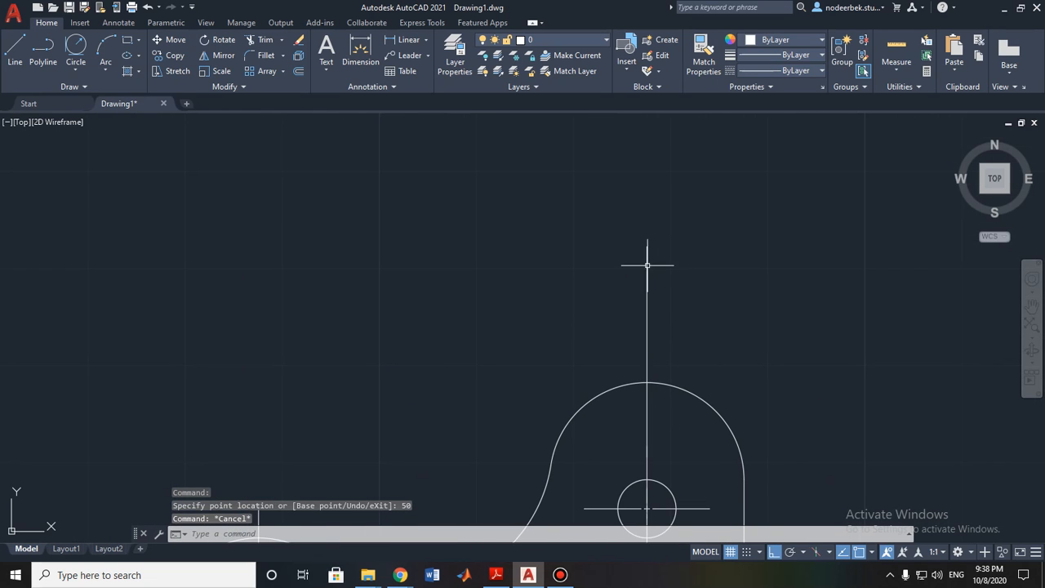
click(647, 253)
click(647, 247)
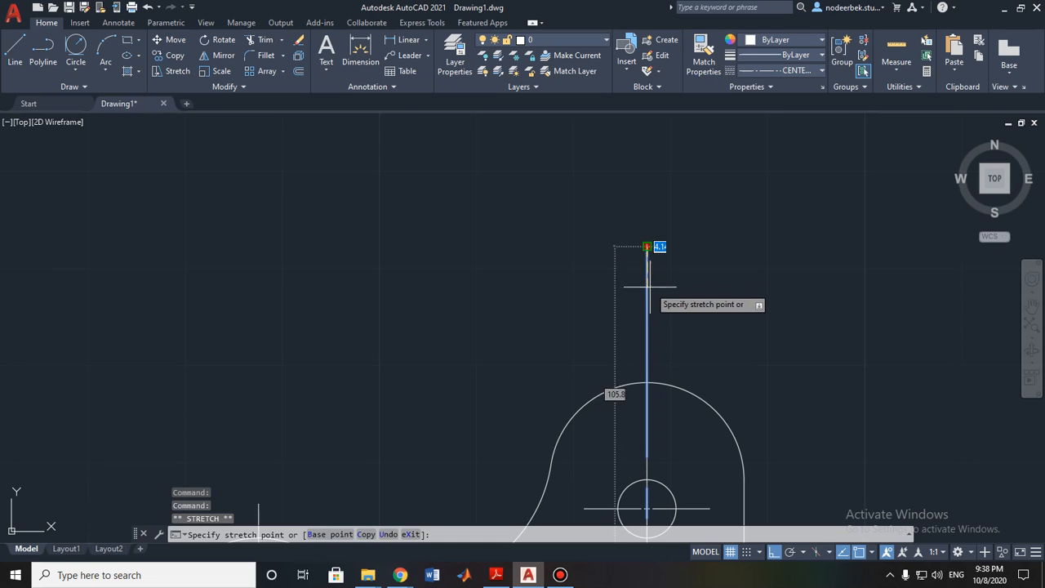
text(3)
key(Return)
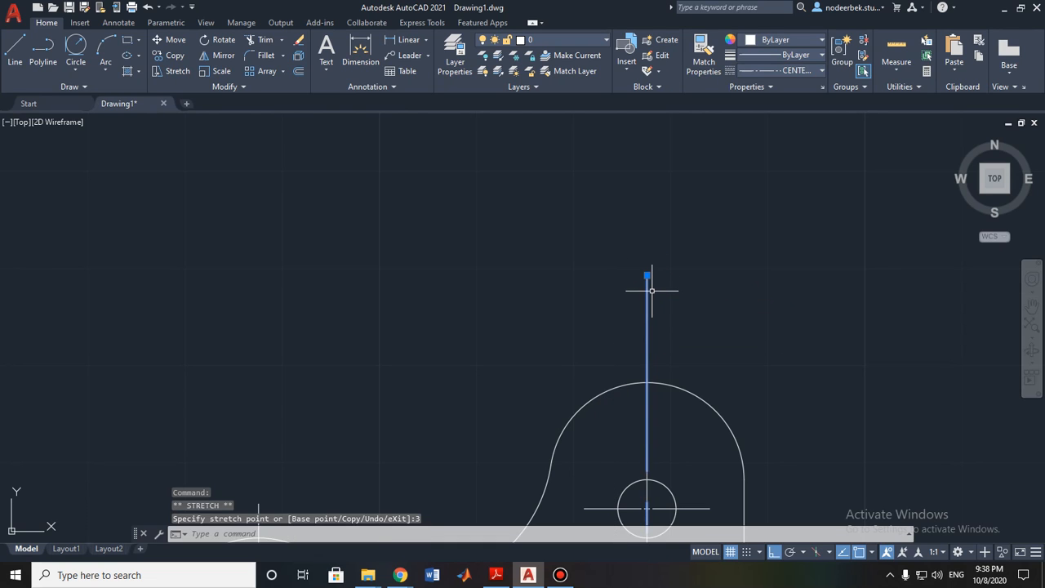
key(Escape)
scroll(706, 346, down, 1)
scroll(707, 346, down, 2)
click(700, 357)
key(Escape)
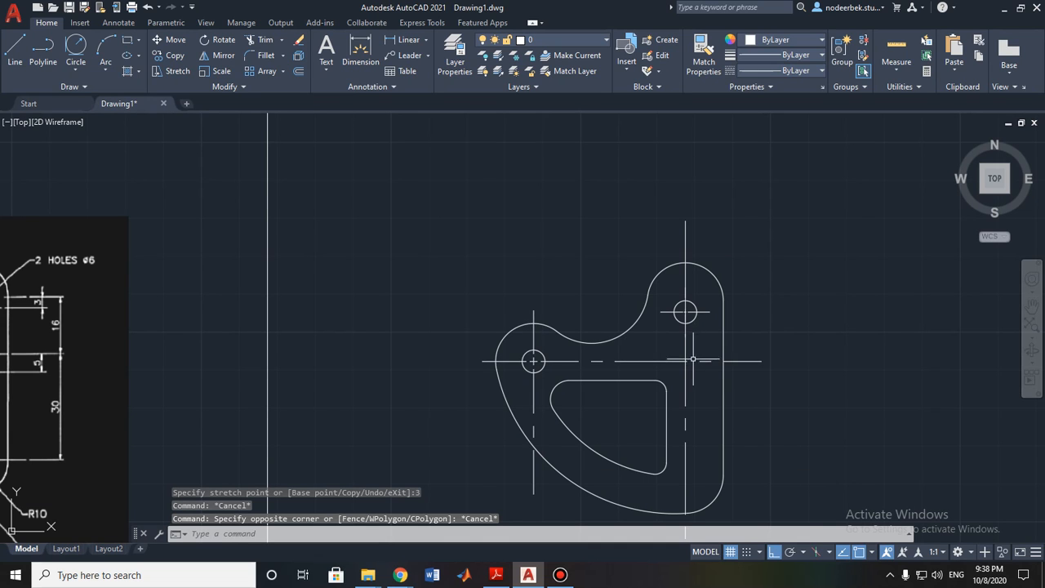
Step: Compare the bracket's centerlines and outline with the Practice no: 08 reference drawing
scroll(682, 312, up, 4)
scroll(645, 354, down, 4)
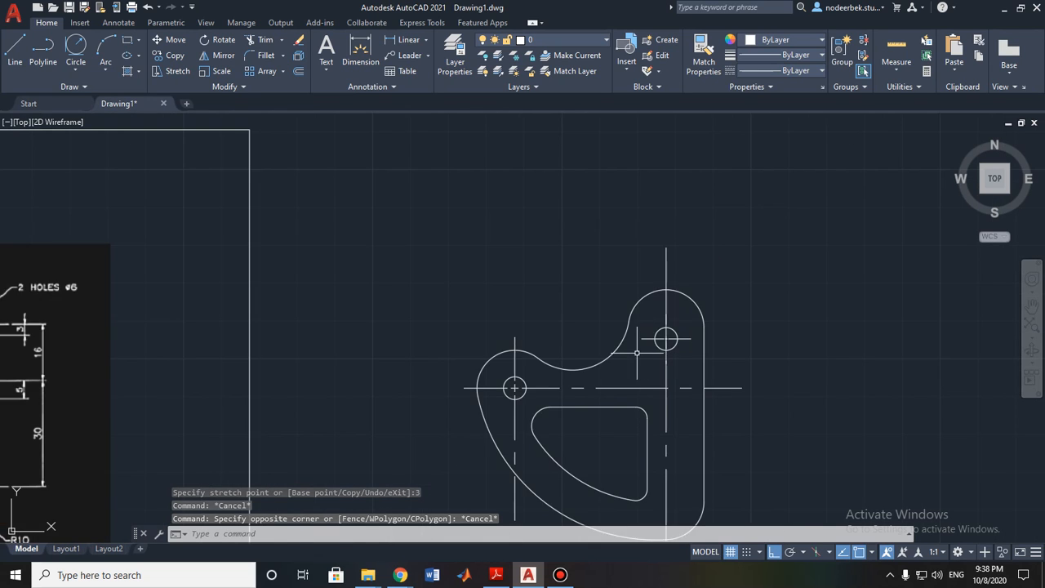
scroll(637, 353, down, 2)
scroll(392, 339, up, 5)
scroll(453, 325, down, 4)
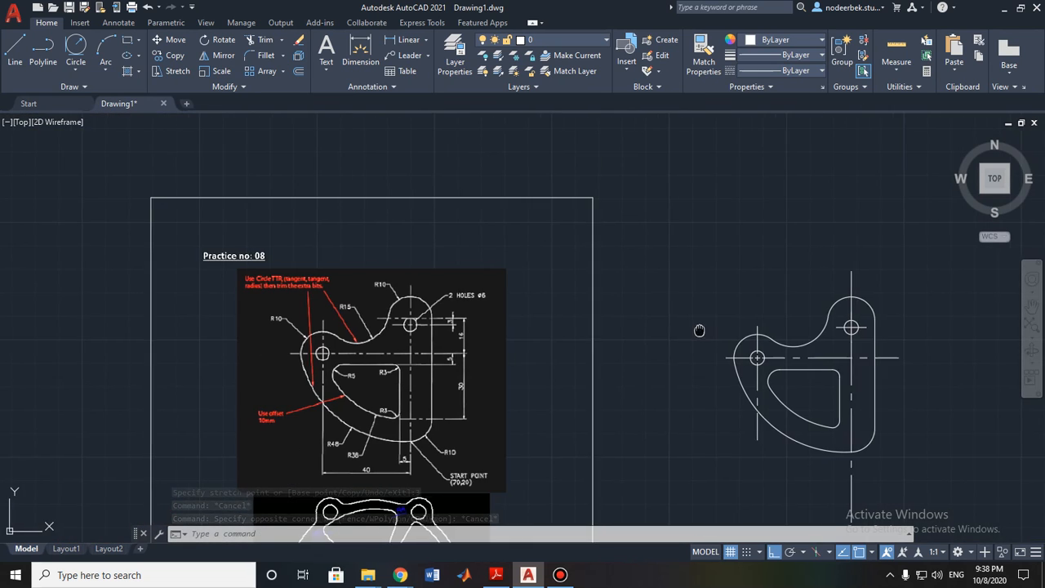
middle_drag(711, 330, 565, 341)
middle_drag(786, 332, 709, 342)
scroll(655, 340, up, 3)
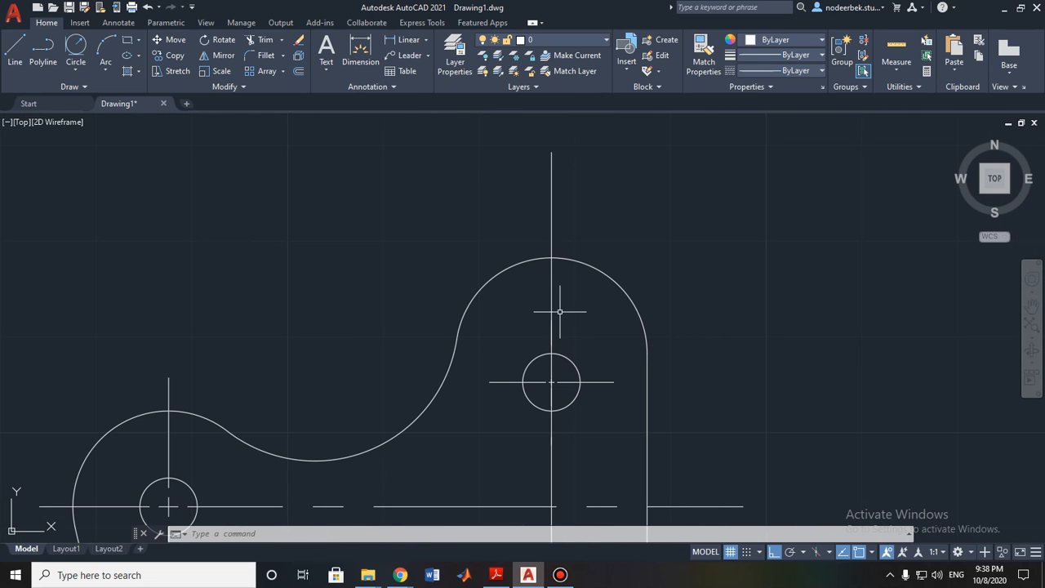
Step: Add a center mark to the upper R10 arc around the upper hole
click(205, 23)
click(120, 23)
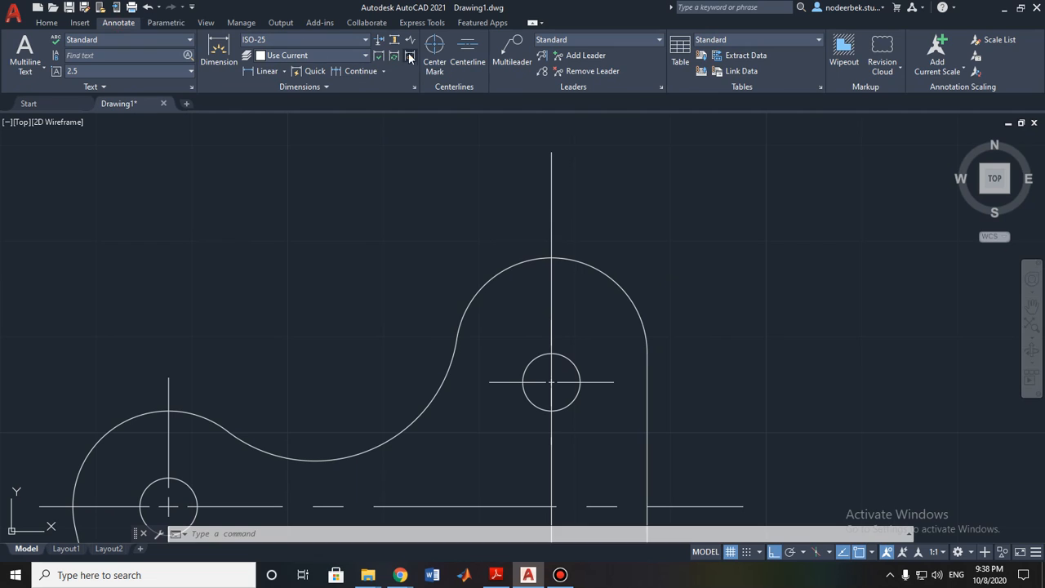
click(435, 49)
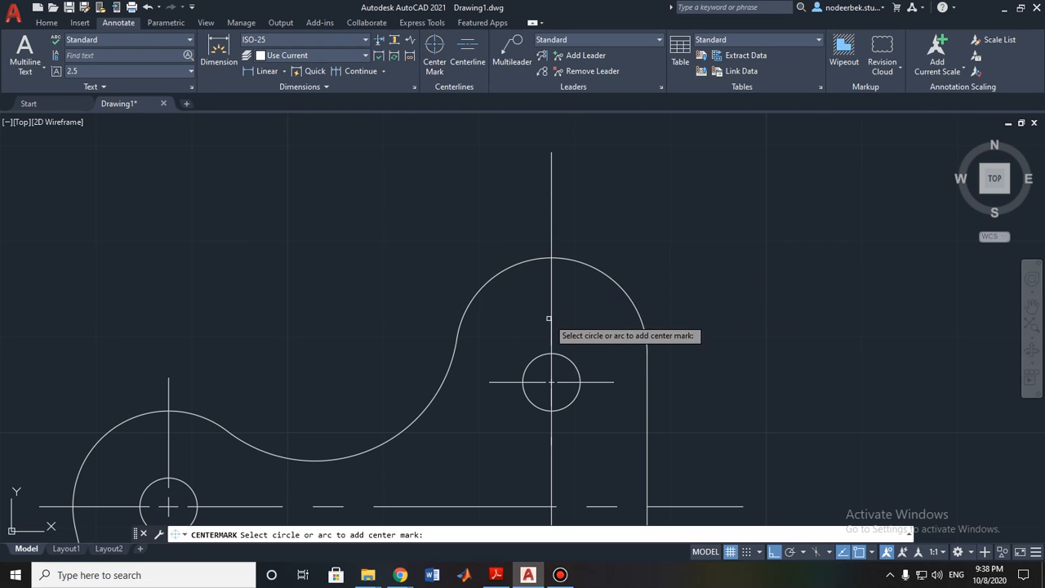
click(612, 280)
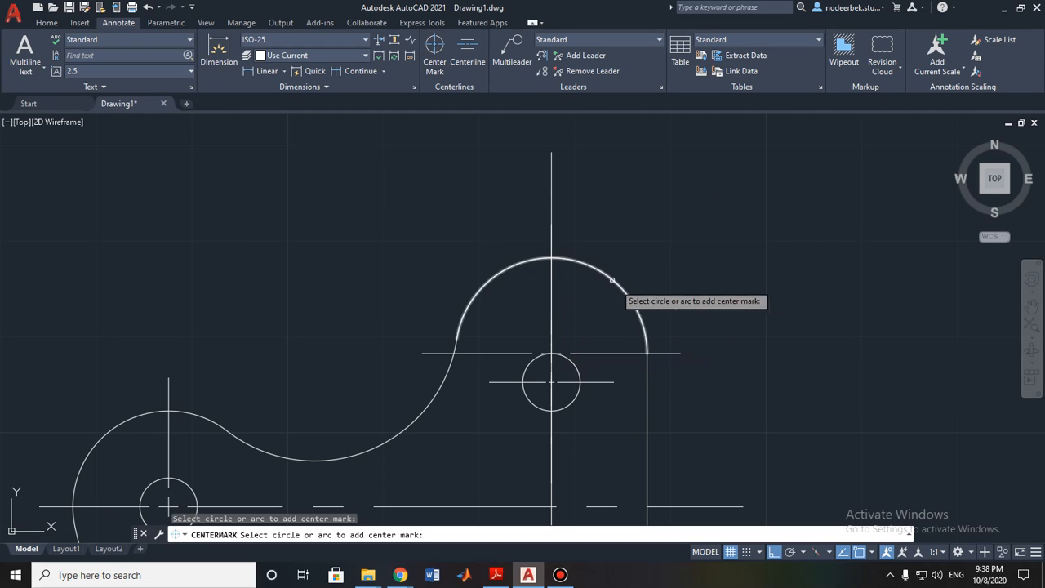
key(Escape)
scroll(659, 383, down, 2)
middle_drag(645, 358, 727, 213)
mouse_move(360, 309)
middle_down()
mouse_move(593, 319)
mouse_move(521, 311)
middle_up()
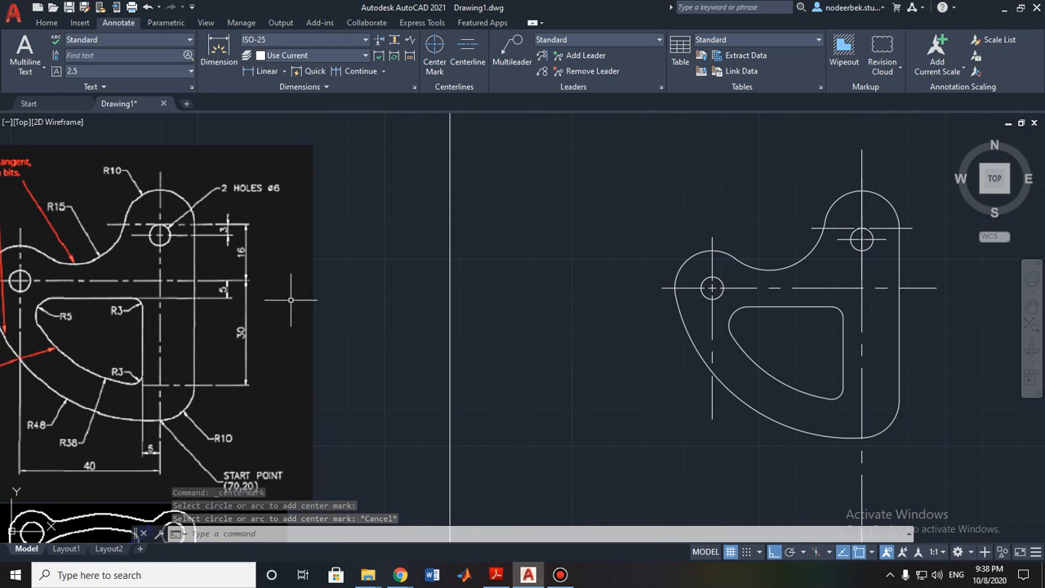
Step: Change the color of the vertical centerline and all center marks of the bracket to yellow 248,215,49
scroll(355, 304, down, 2)
middle_drag(551, 319, 457, 319)
key(Escape)
click(582, 285)
click(582, 286)
click(580, 283)
click(574, 268)
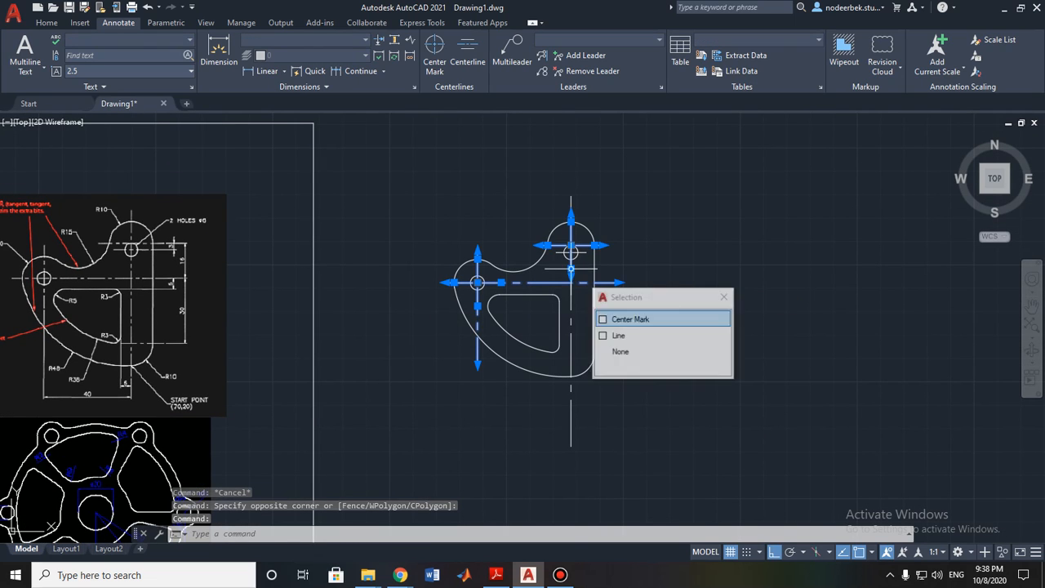
scroll(572, 267, up, 2)
scroll(579, 293, up, 4)
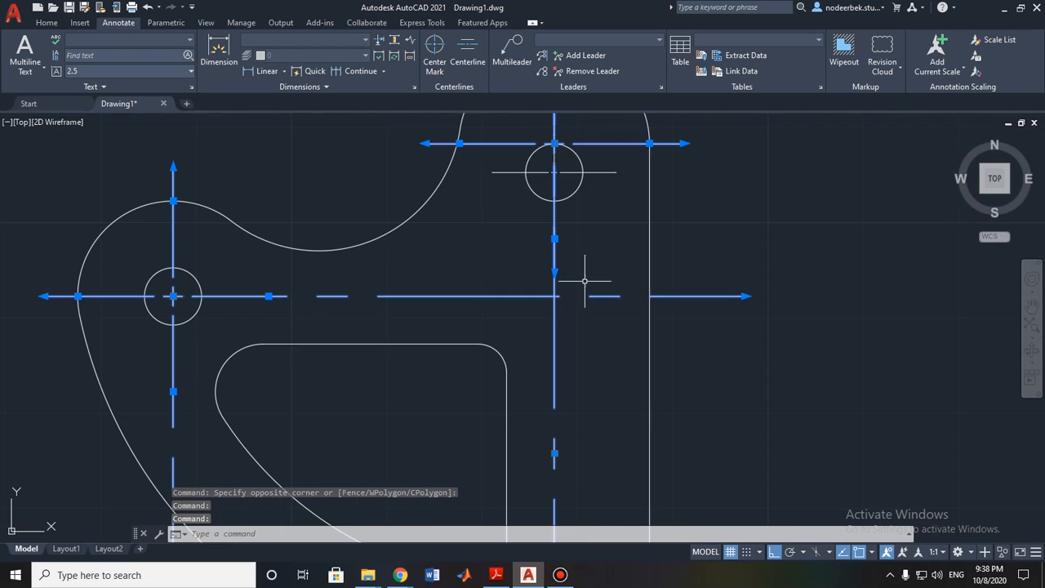
click(592, 169)
click(592, 171)
key(ctrl+shift+p)
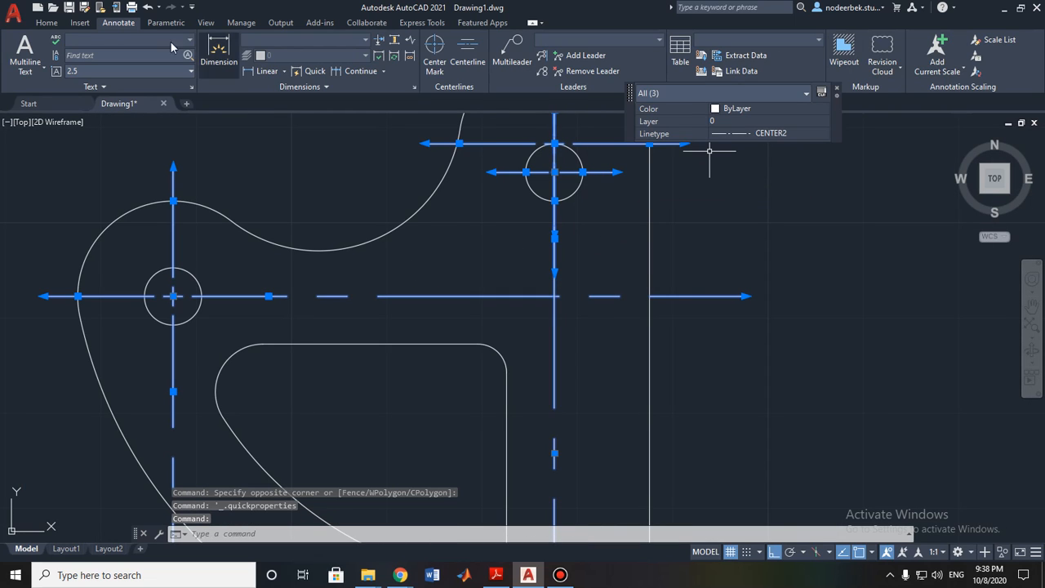
click(47, 23)
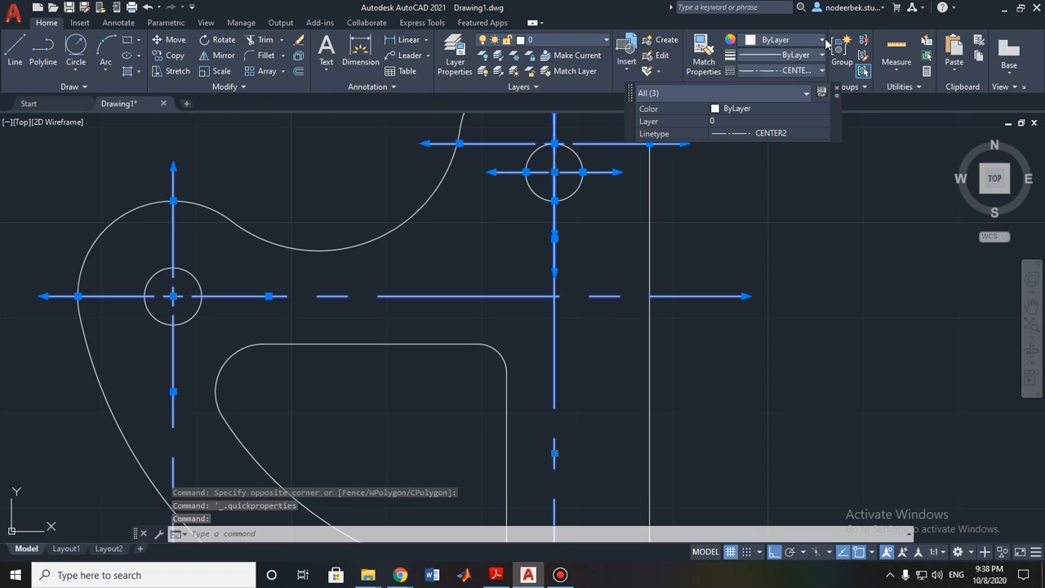
click(823, 40)
click(772, 94)
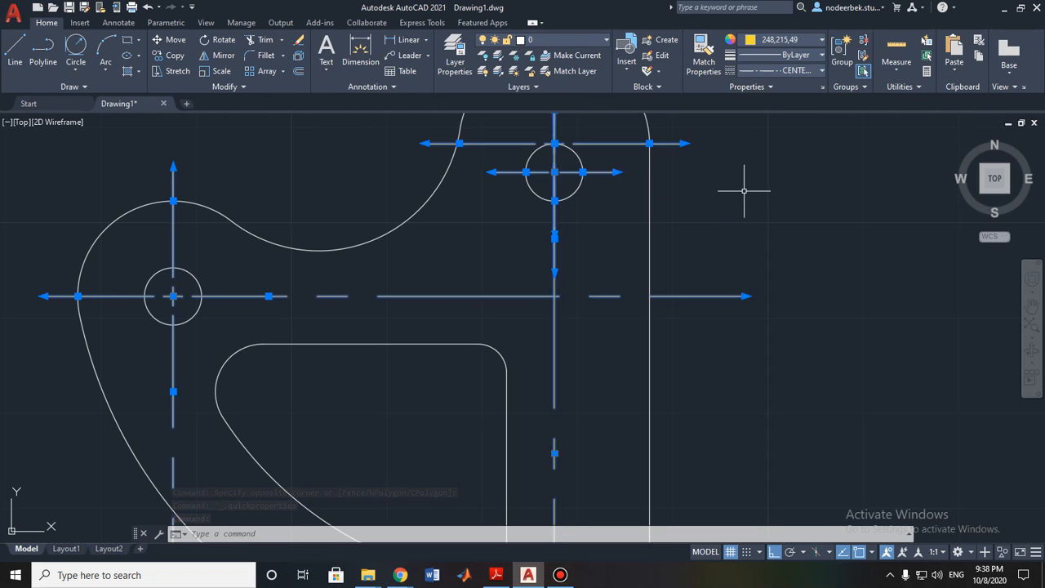
key(Escape)
scroll(742, 273, down, 6)
mouse_move(678, 268)
middle_down()
mouse_move(682, 247)
mouse_move(743, 269)
middle_up()
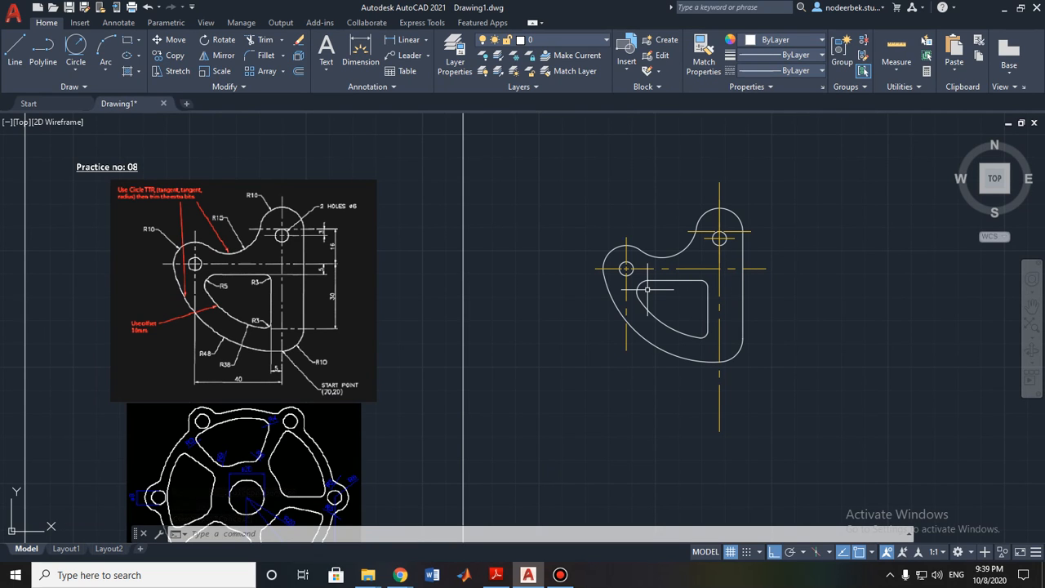
scroll(828, 267, up, 4)
middle_drag(679, 226, 757, 303)
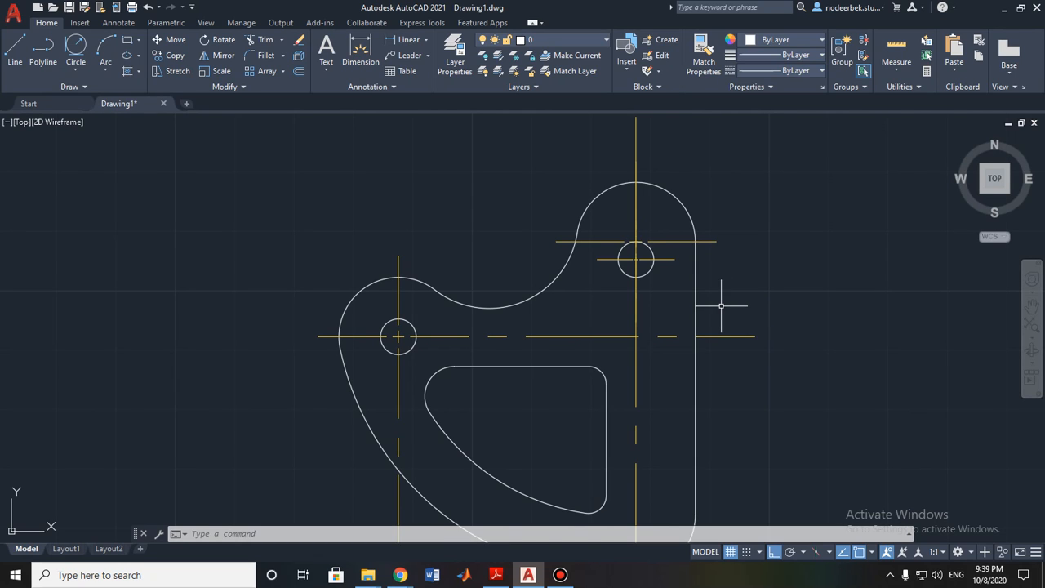
scroll(696, 313, down, 2)
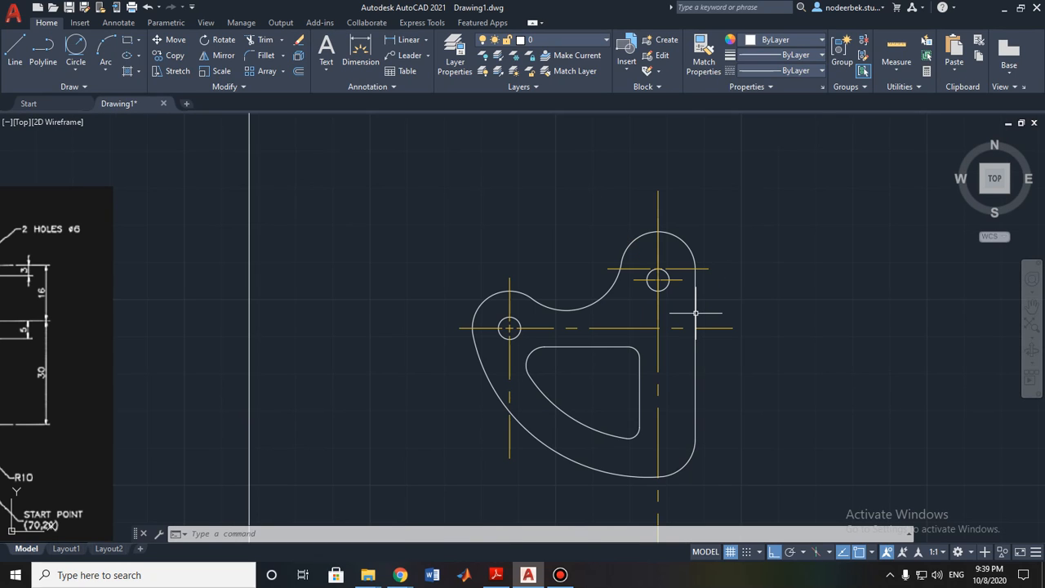